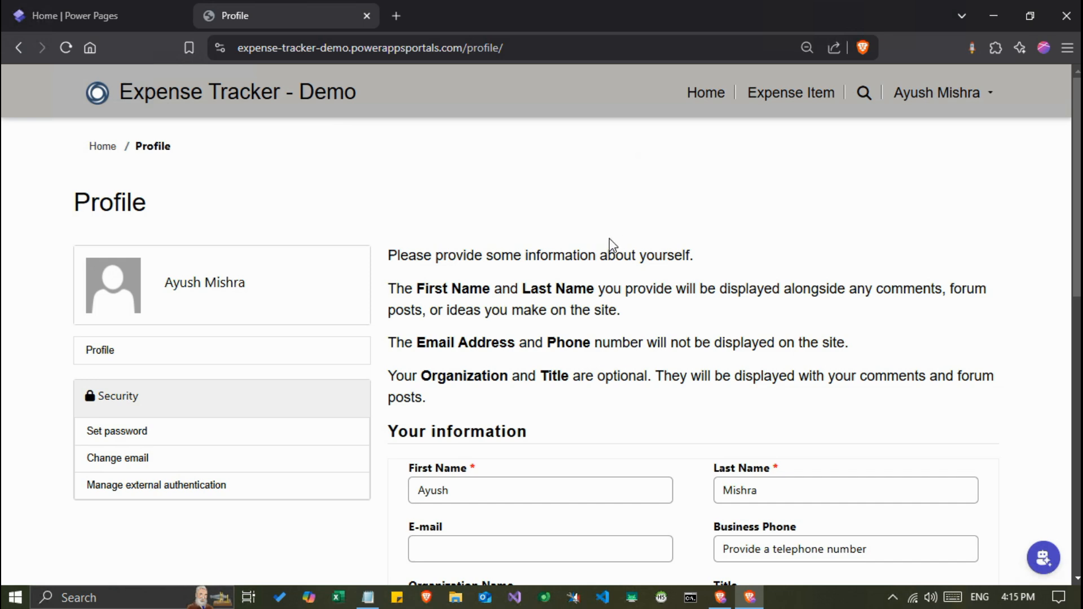
- Review the site's Profile page and open the Expense Tracker site for editing in the Power Pages design studio
scroll(472, 285, down, 3)
scroll(472, 282, down, 4)
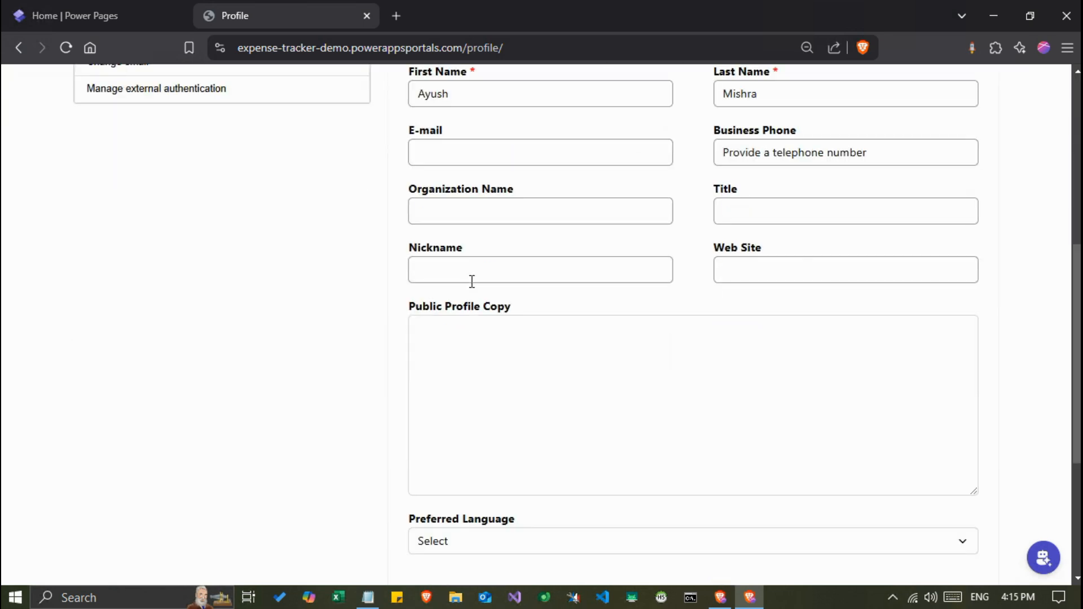
scroll(472, 282, up, 8)
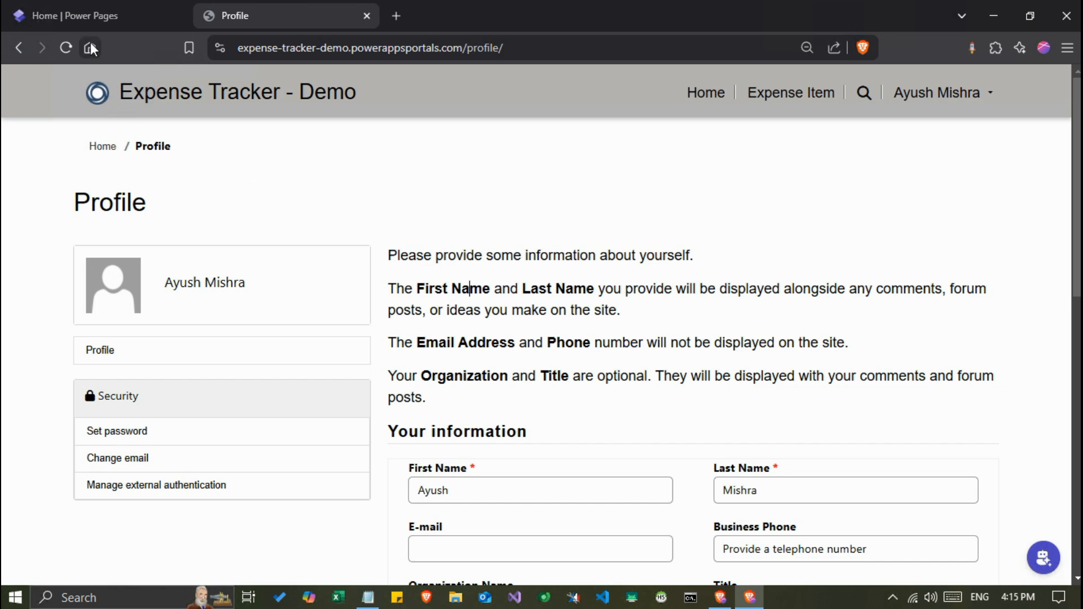
click(73, 16)
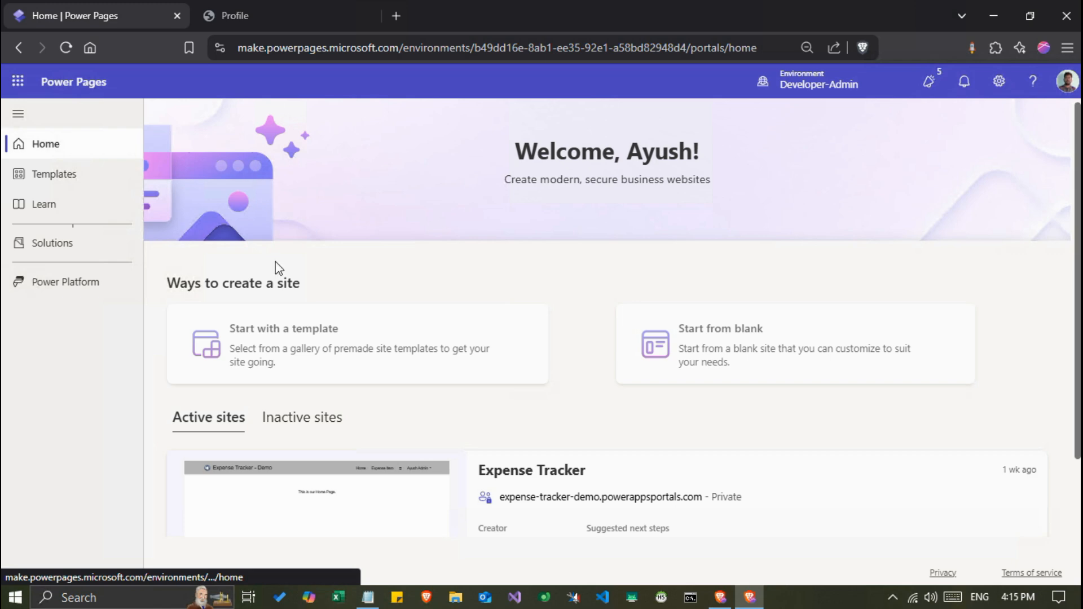
scroll(486, 411, down, 2)
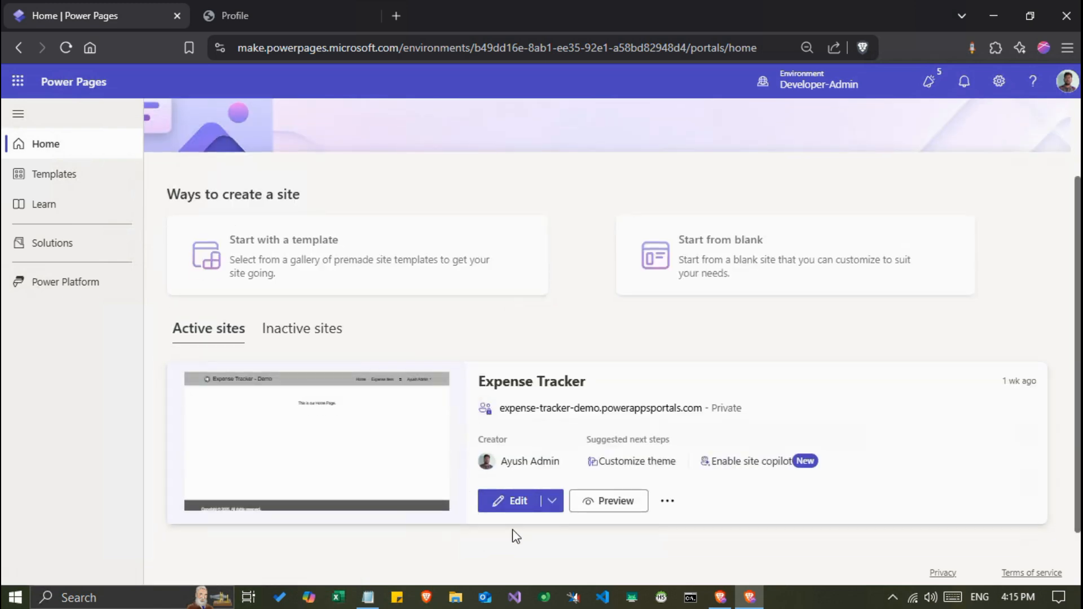
click(503, 503)
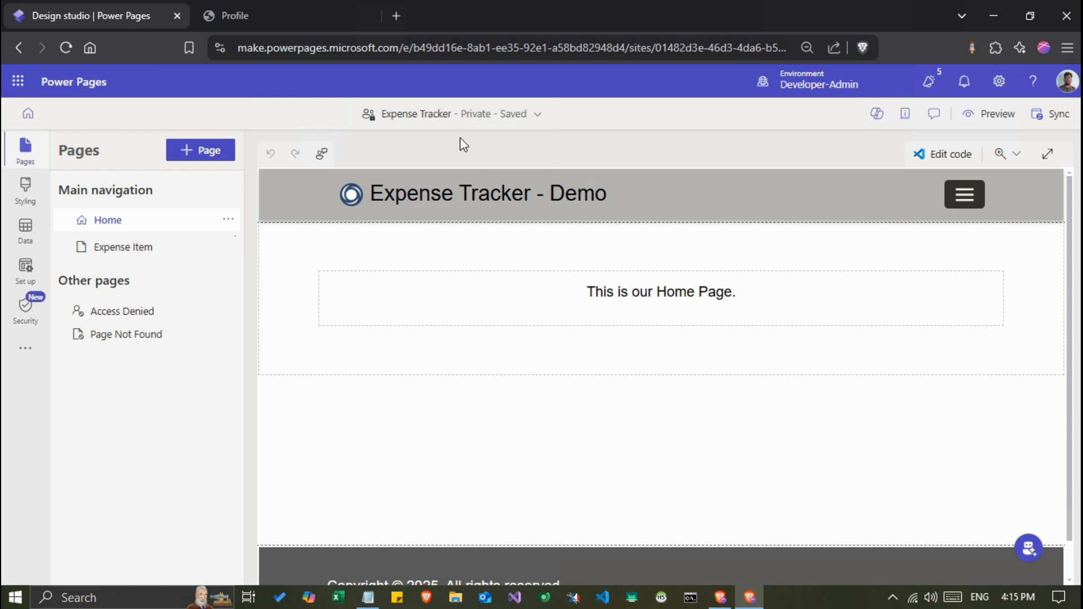
- Open the Profile page's full address in a new private window to check anonymous access, and close that window
click(276, 16)
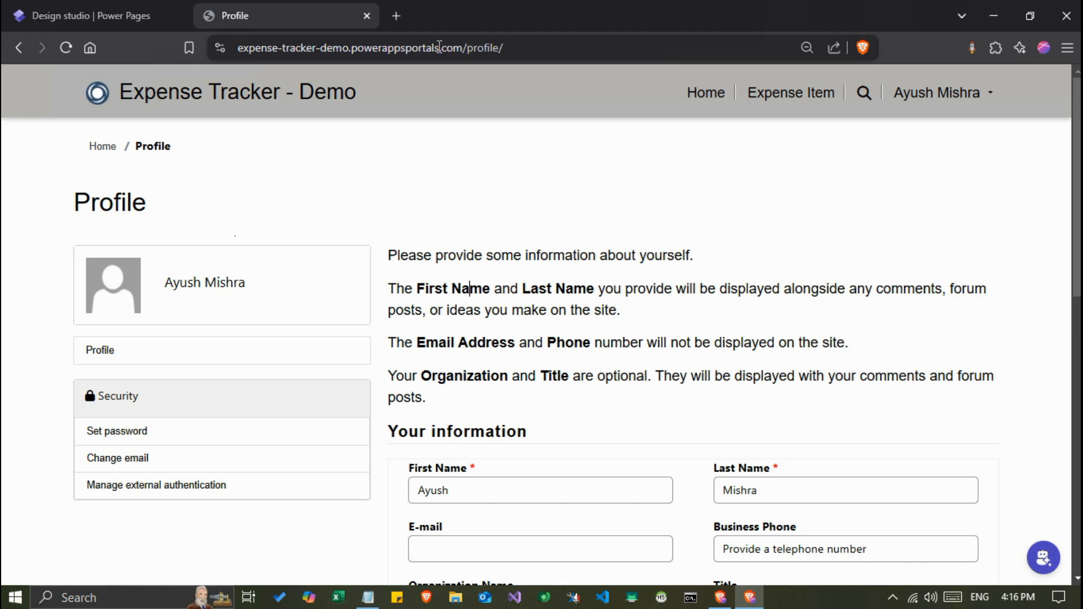
double_click(362, 47)
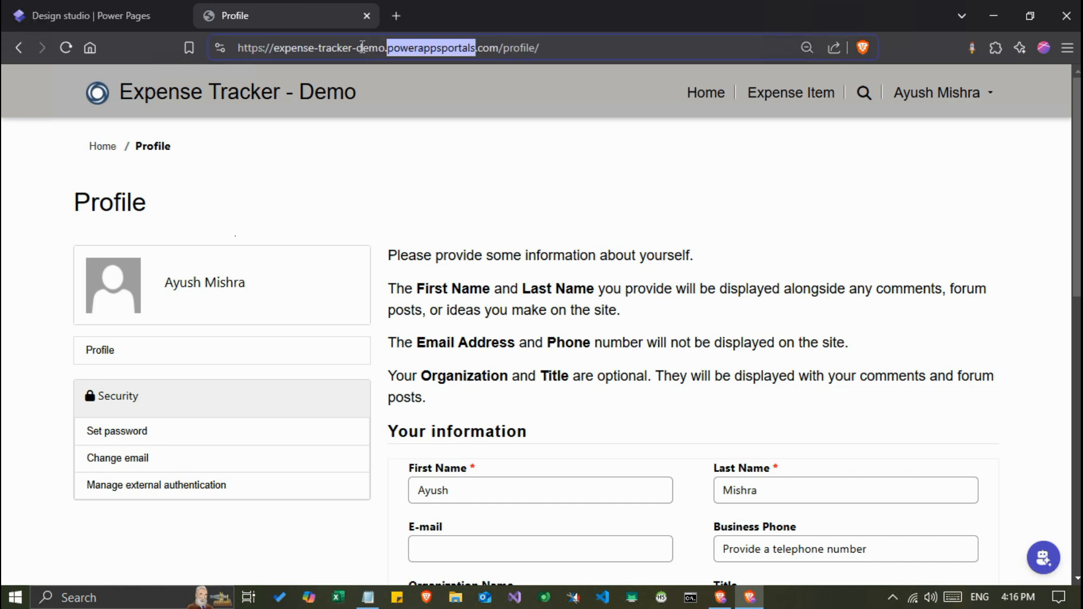
click(362, 48)
key(ctrl+c)
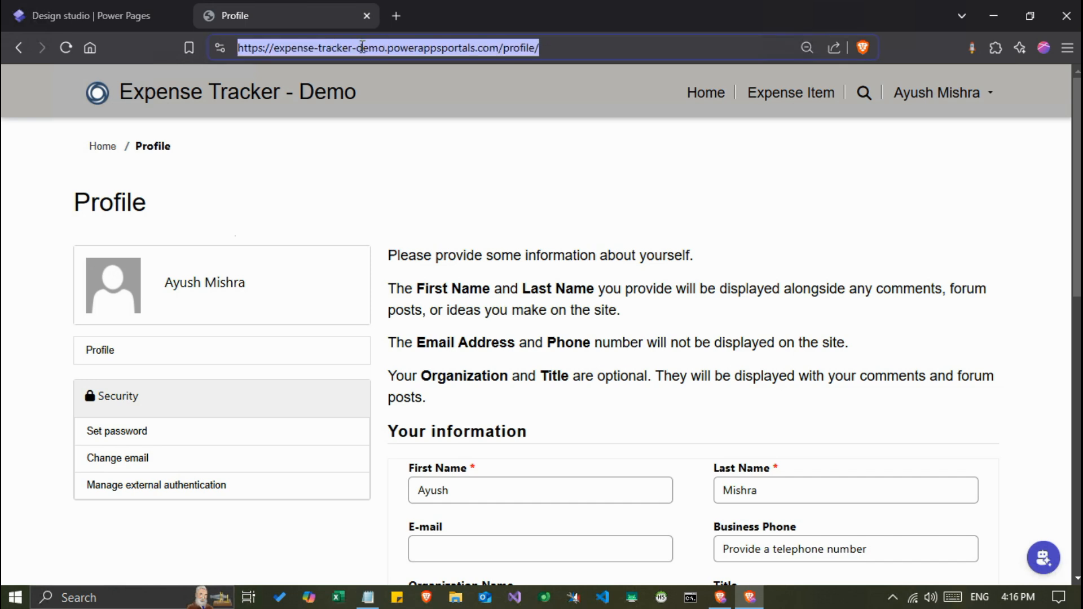
click(422, 79)
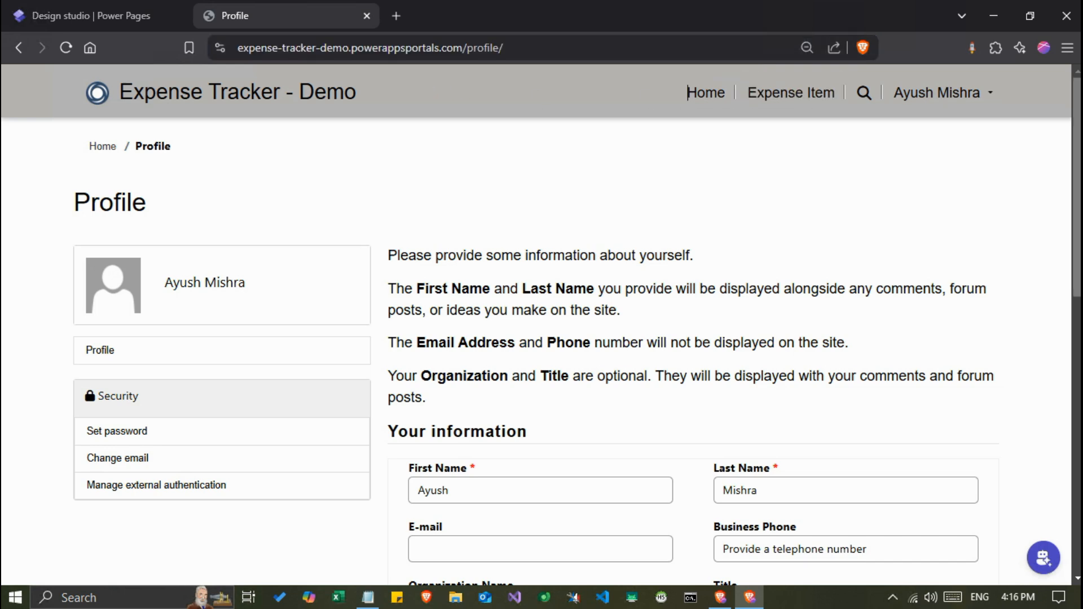
click(1066, 48)
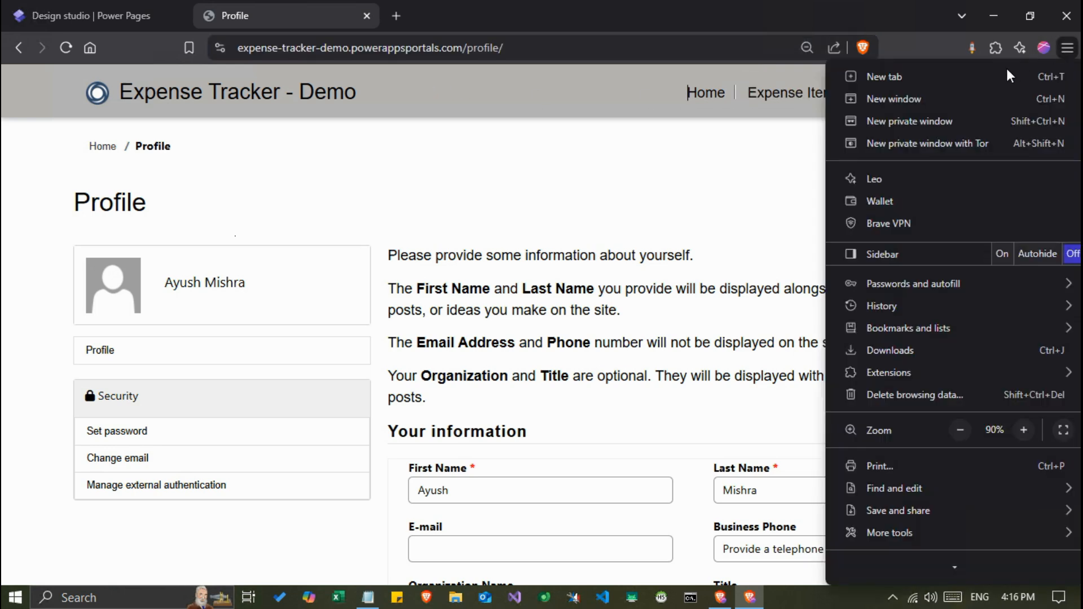
click(891, 117)
key(ctrl+v)
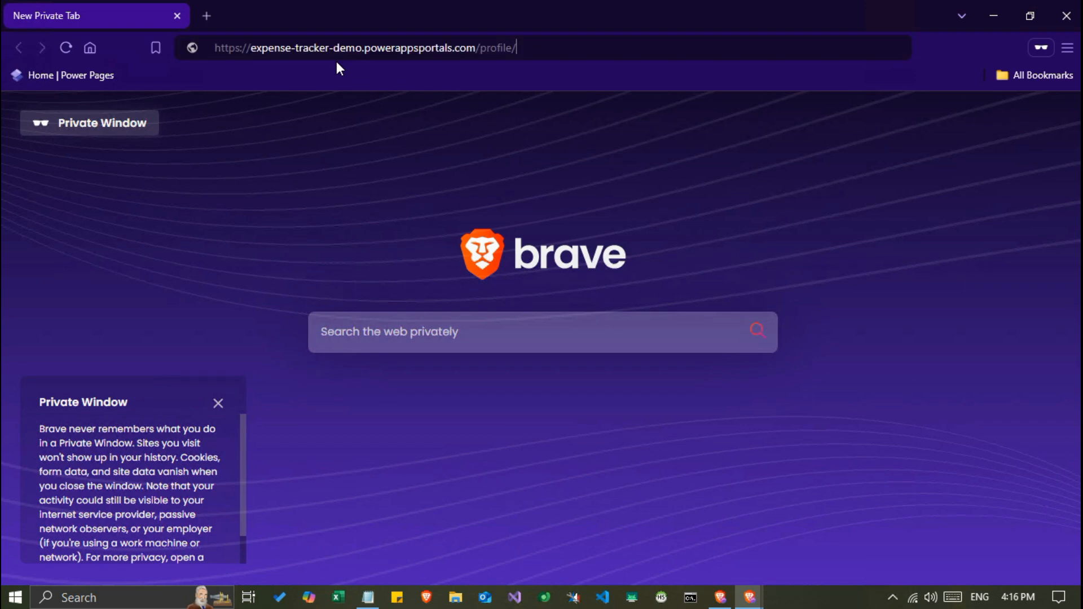
key(Return)
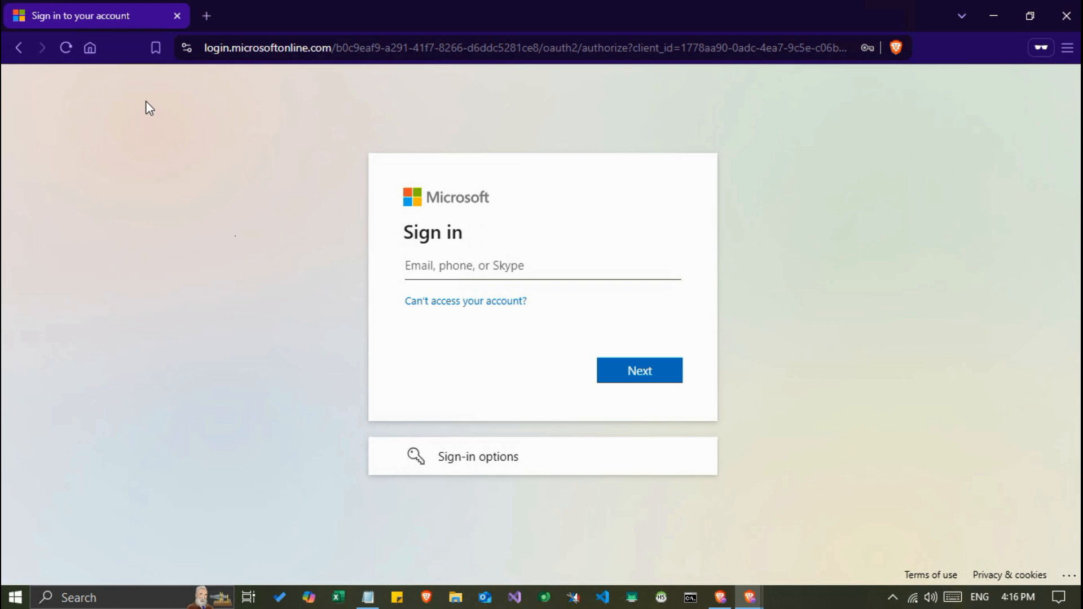
click(178, 16)
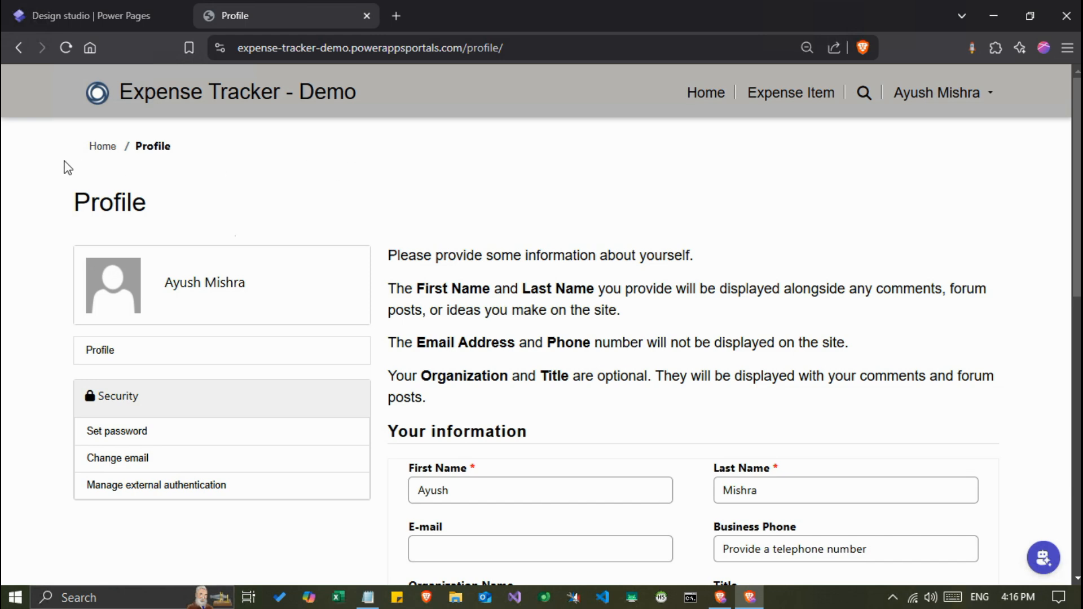
- View the site visibility settings through the site's Private status details and return to the Pages workspace
click(73, 14)
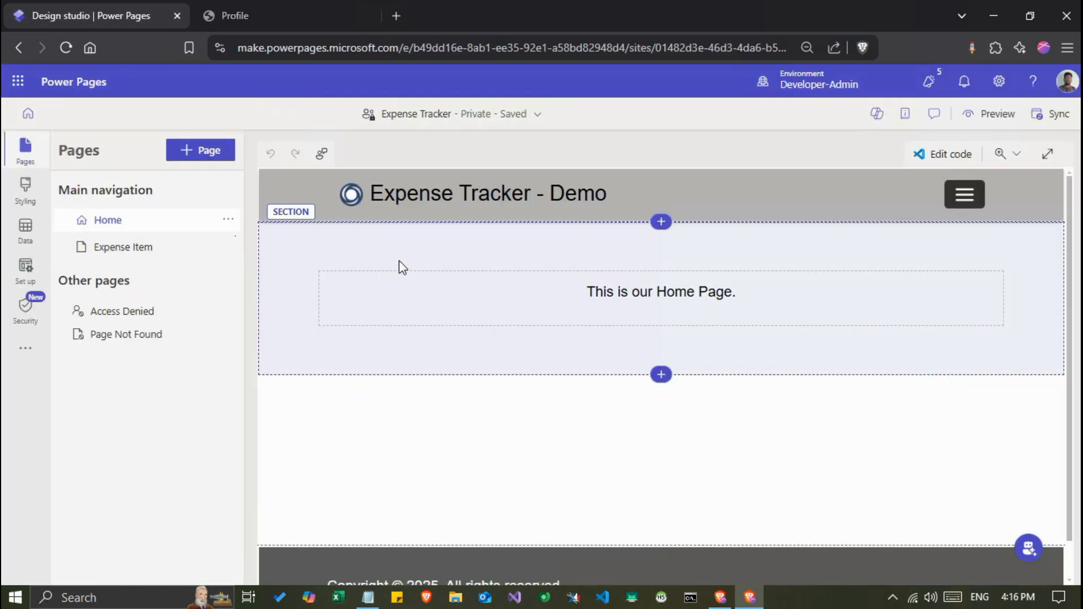
click(468, 123)
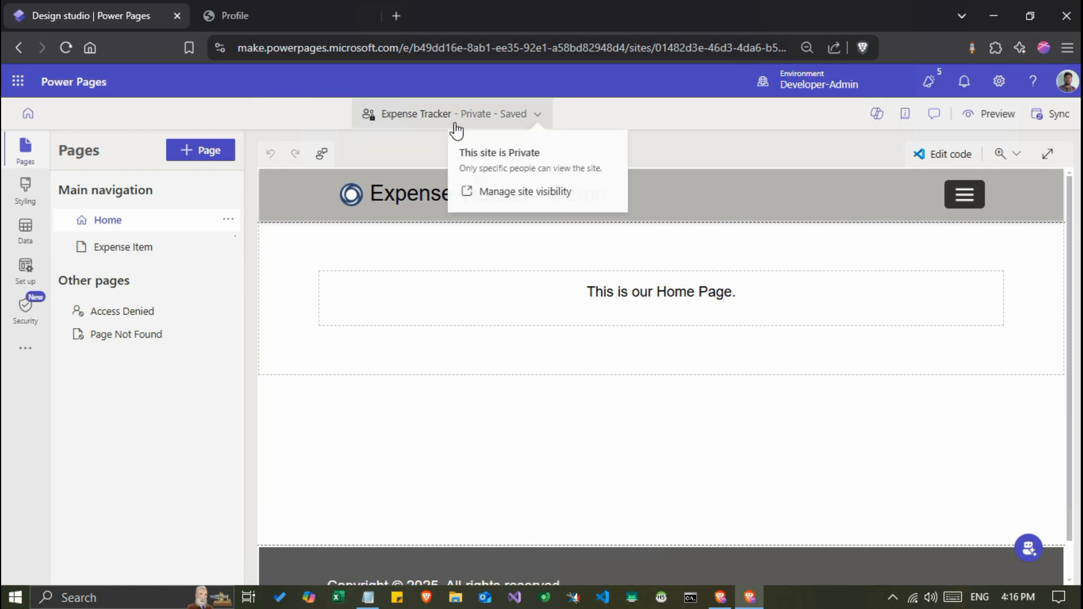
click(541, 195)
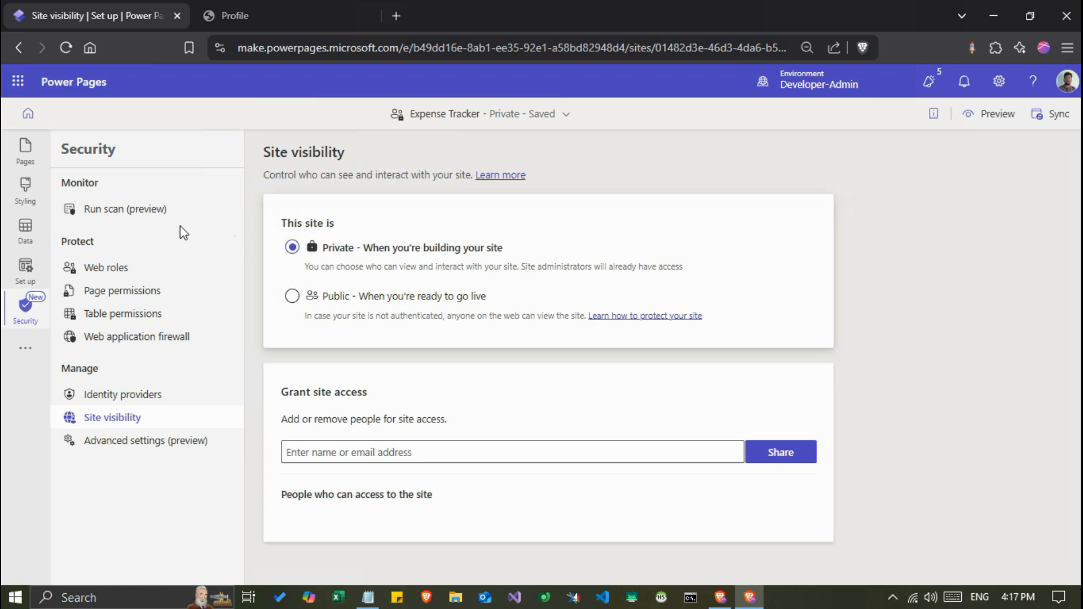
click(27, 155)
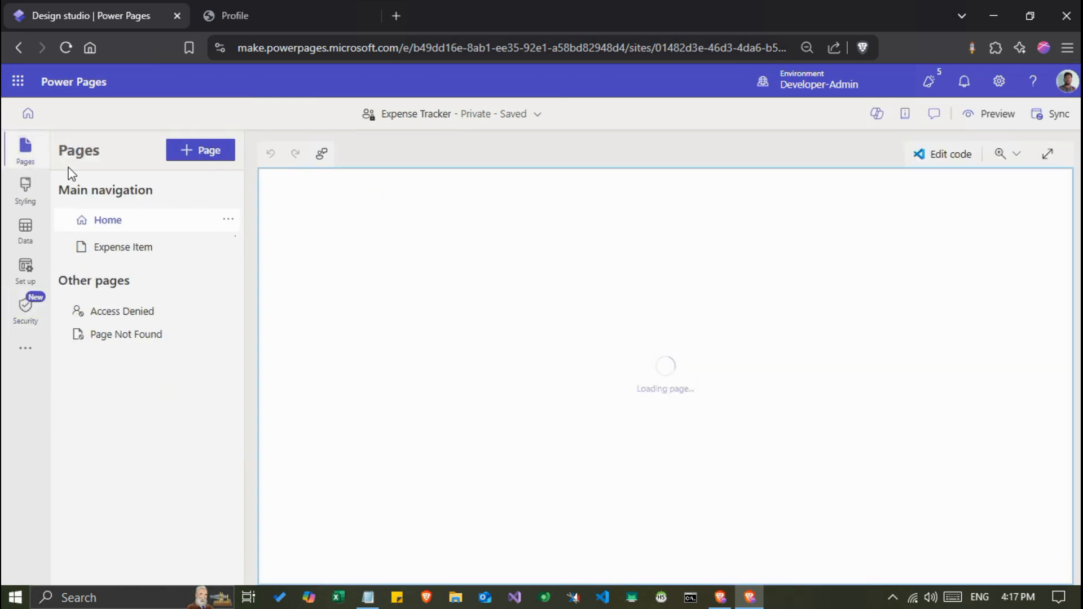
- Set the Expense Tracker site's visibility to Public in the Security settings and confirm the change
click(24, 308)
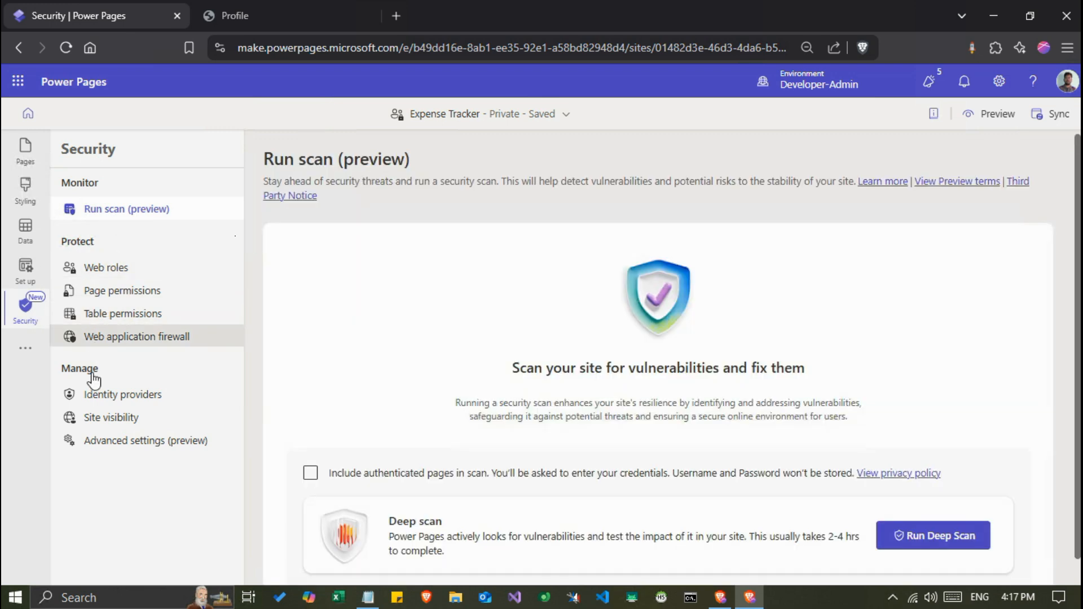
click(134, 426)
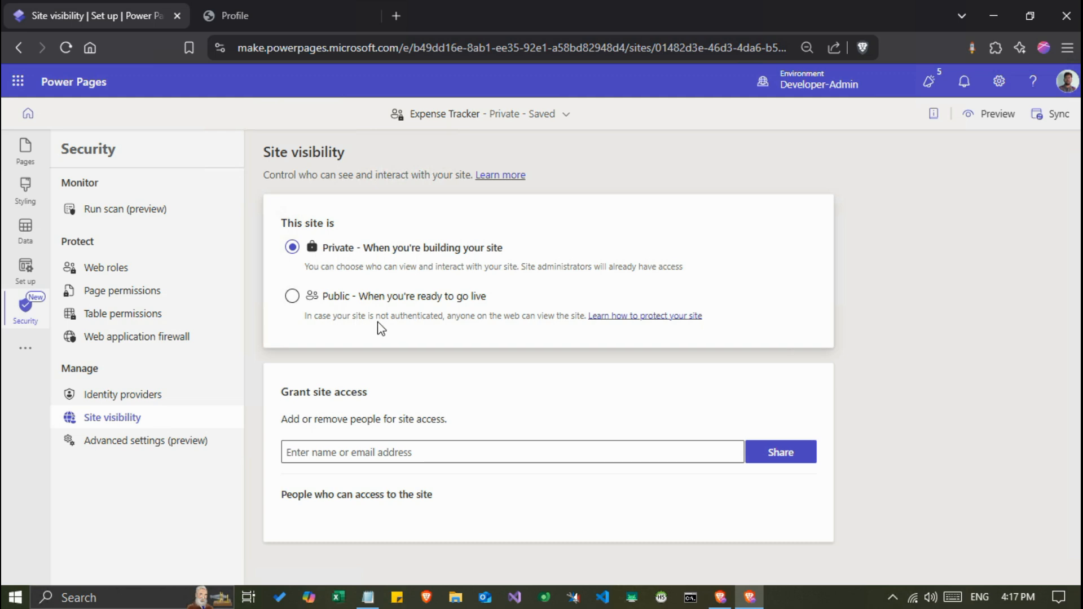
click(294, 303)
click(540, 361)
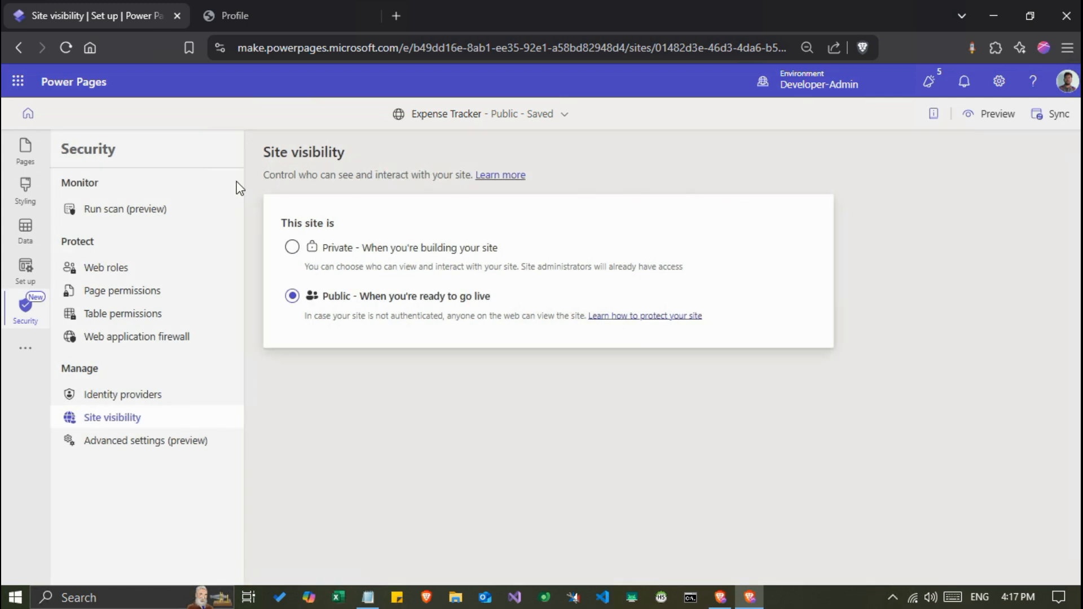
- Test the site's root address without /profile/ in a new private window, and minimize that window
click(283, 23)
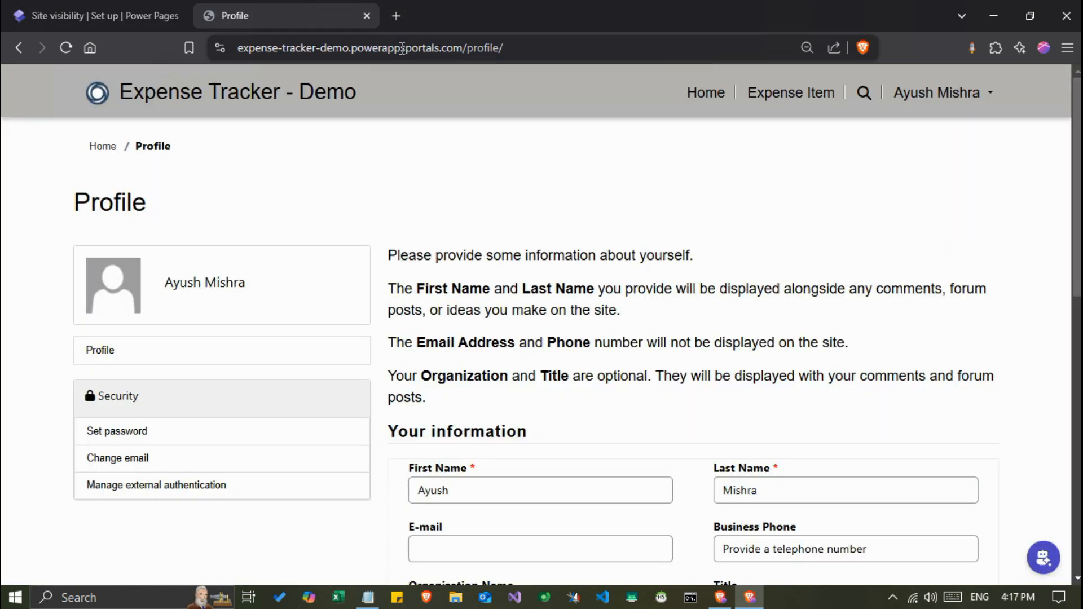
drag(461, 45, 215, 49)
key(ctrl+c)
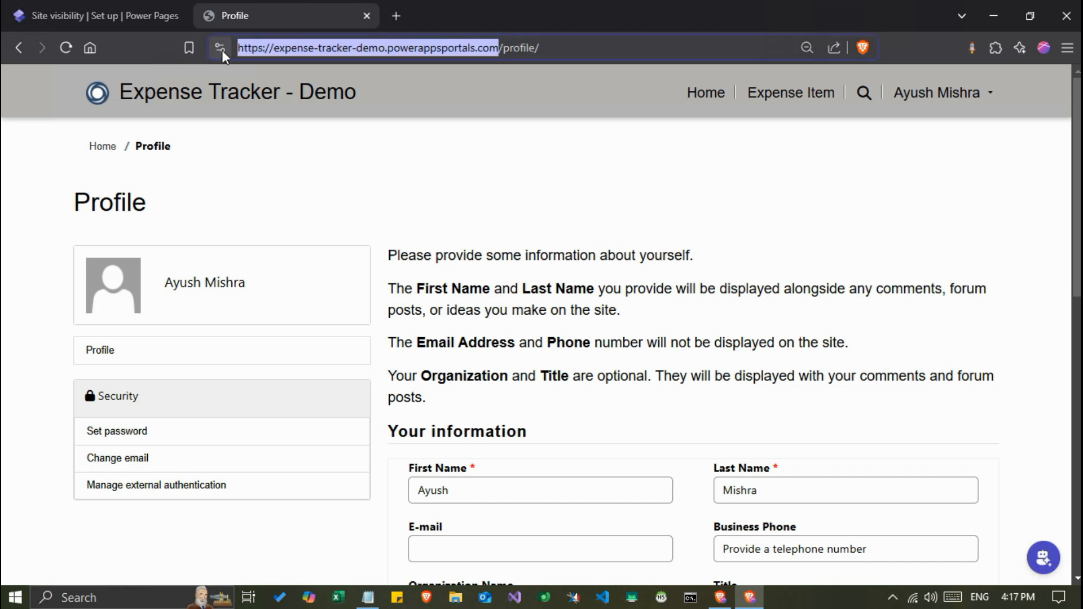
click(1067, 48)
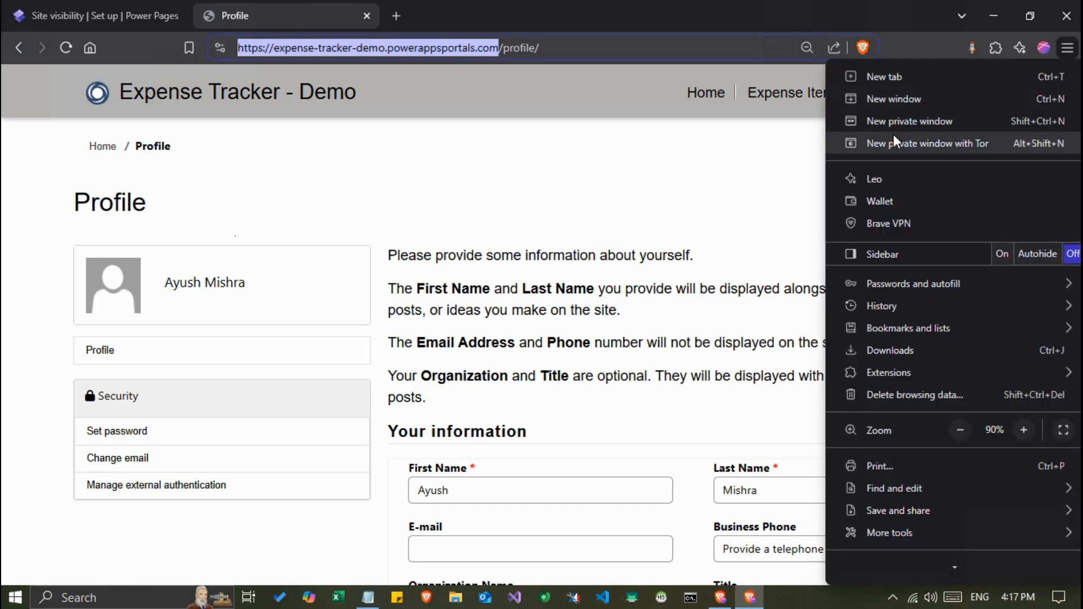
click(902, 121)
key(ctrl+v)
key(Return)
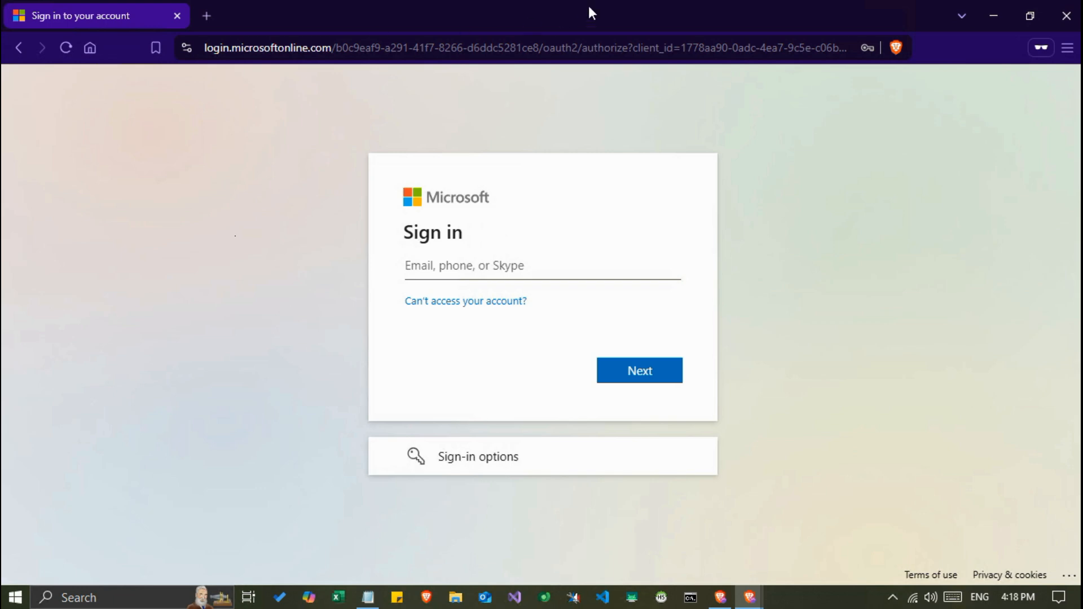
drag(630, 15, 611, 89)
click(926, 90)
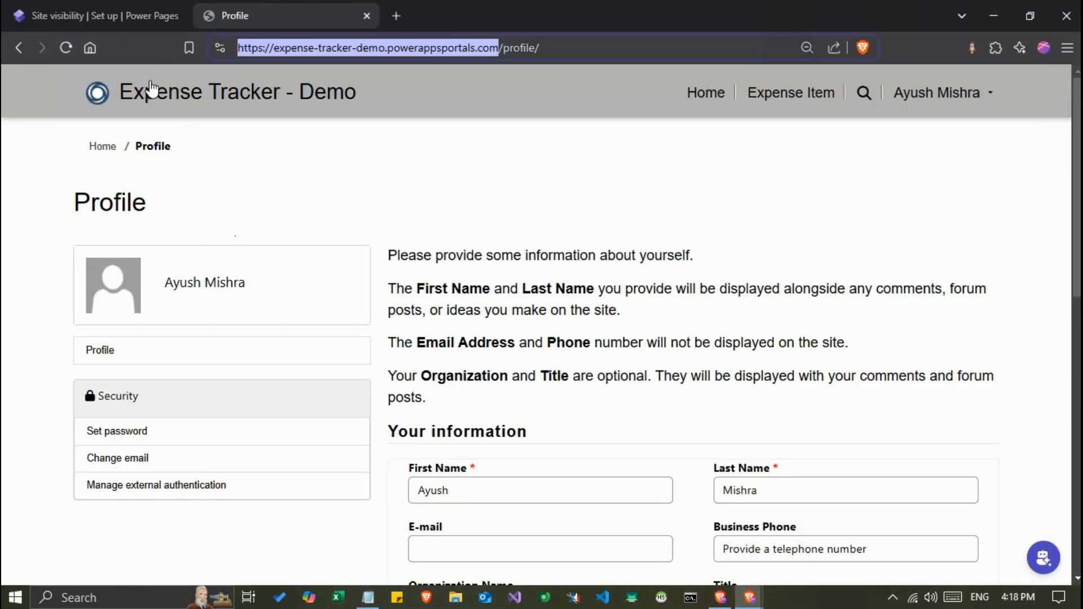
- Recheck the site visibility setting, go to the Expense Tracker site's Home page and copy its address
click(93, 15)
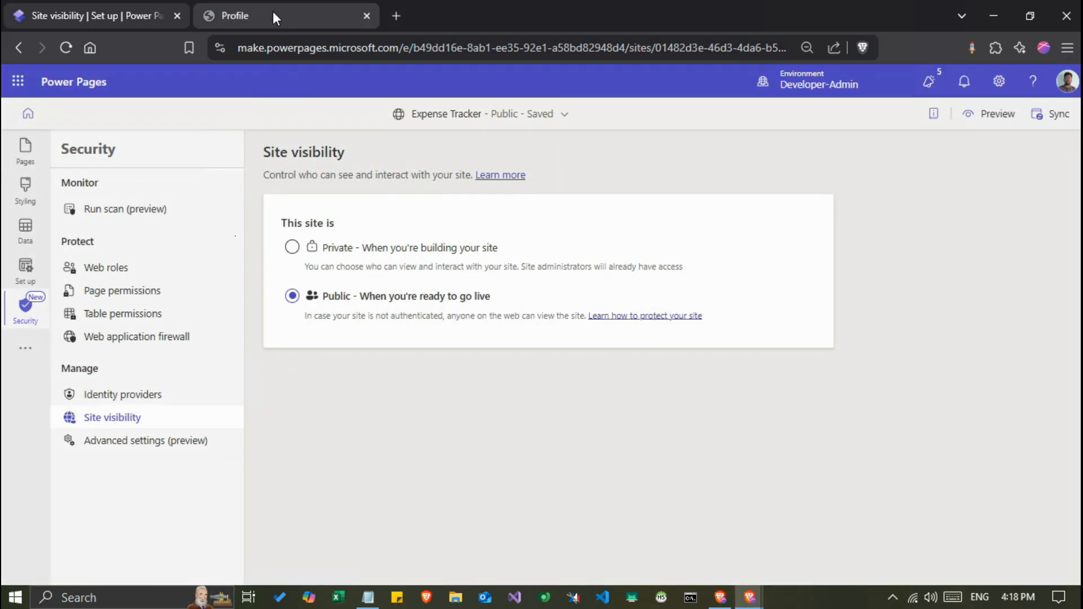
click(272, 13)
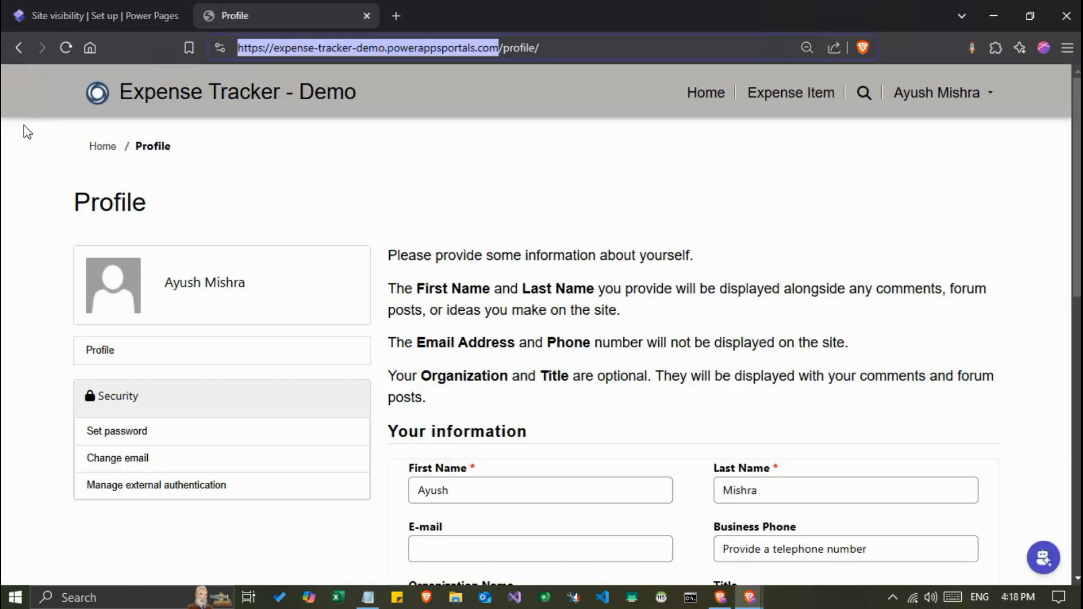
click(102, 147)
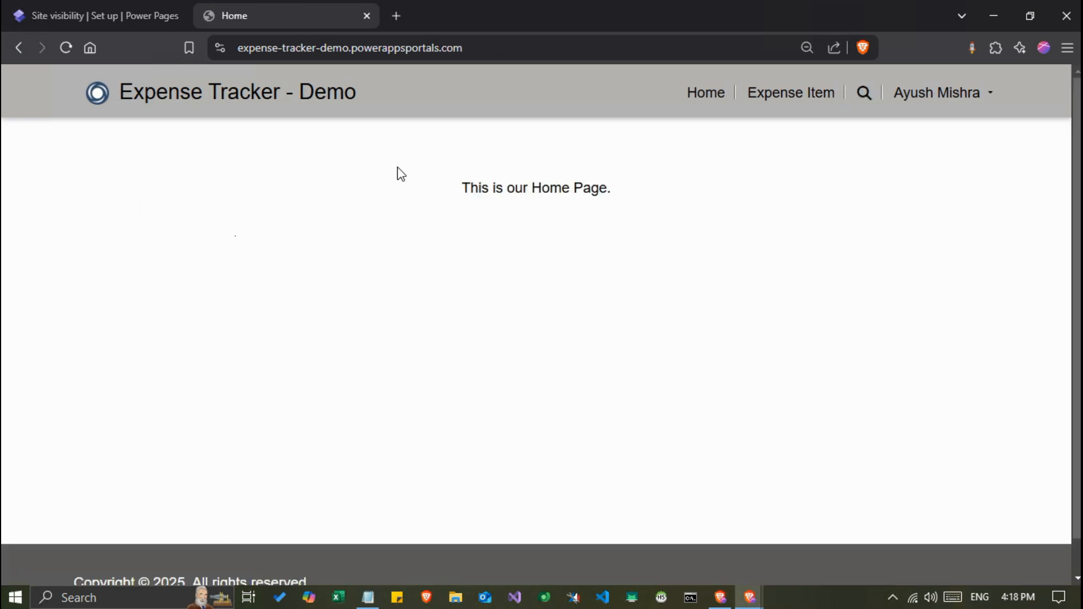
key(ctrl+l)
key(ctrl+c)
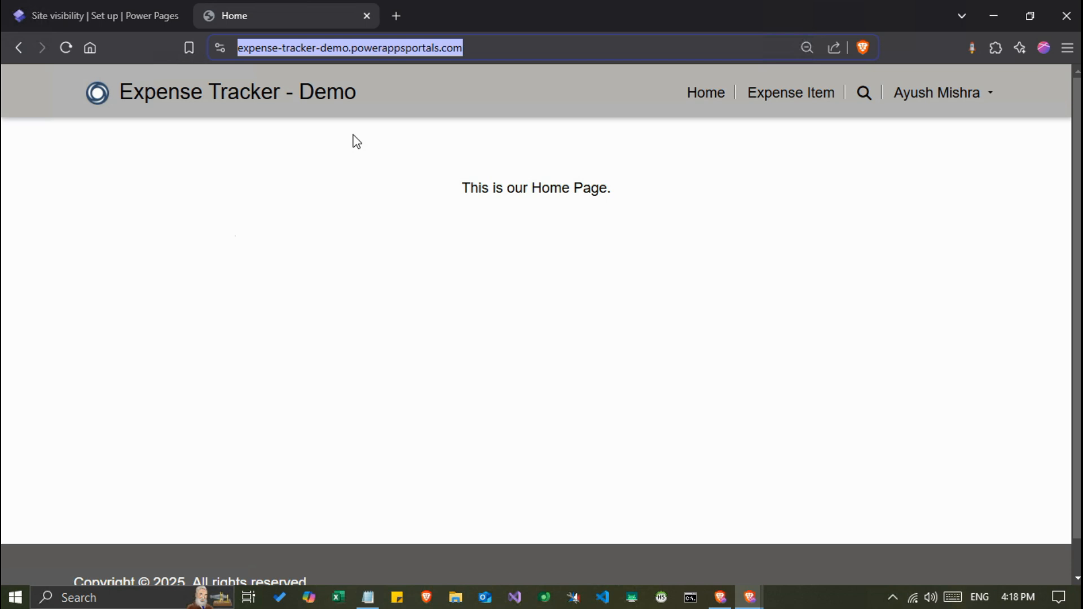
- Load the copied Home page address in a fresh tab of the existing private window, closing the Microsoft sign-in tab
click(750, 597)
click(803, 537)
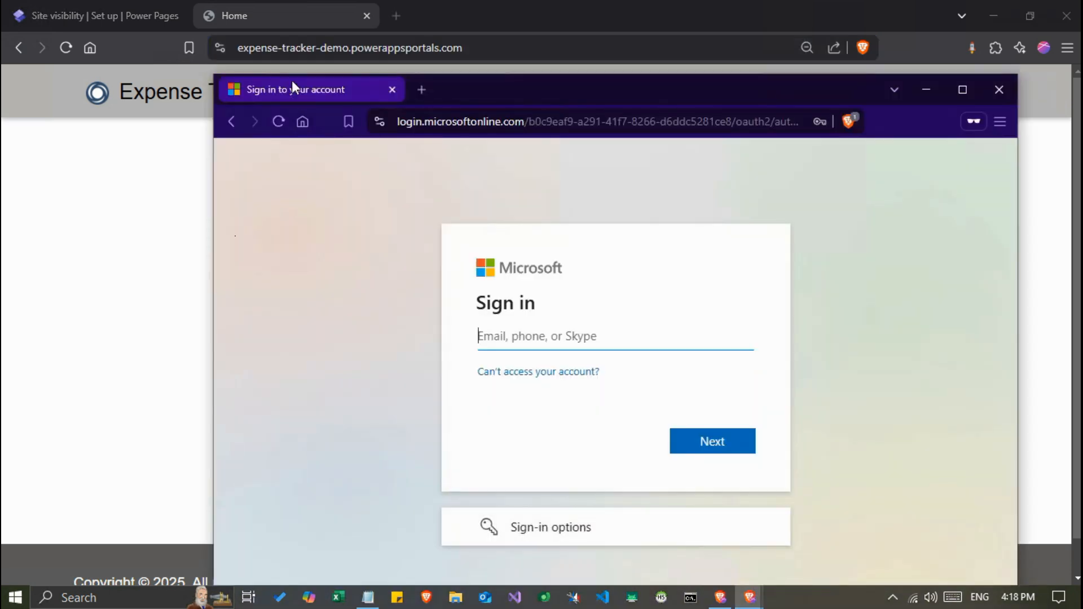
click(962, 89)
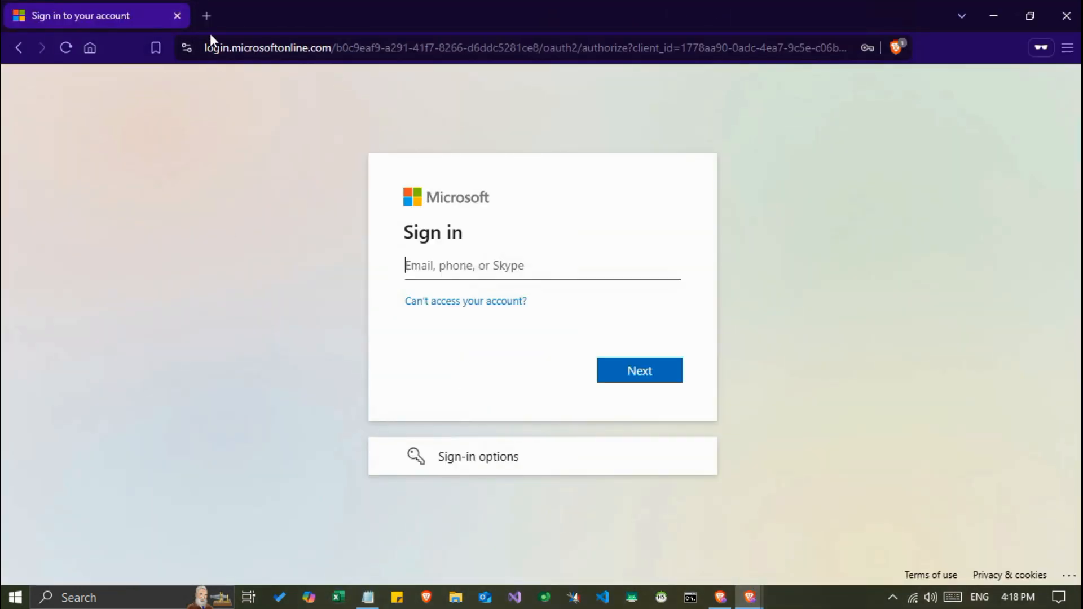
click(211, 15)
click(178, 15)
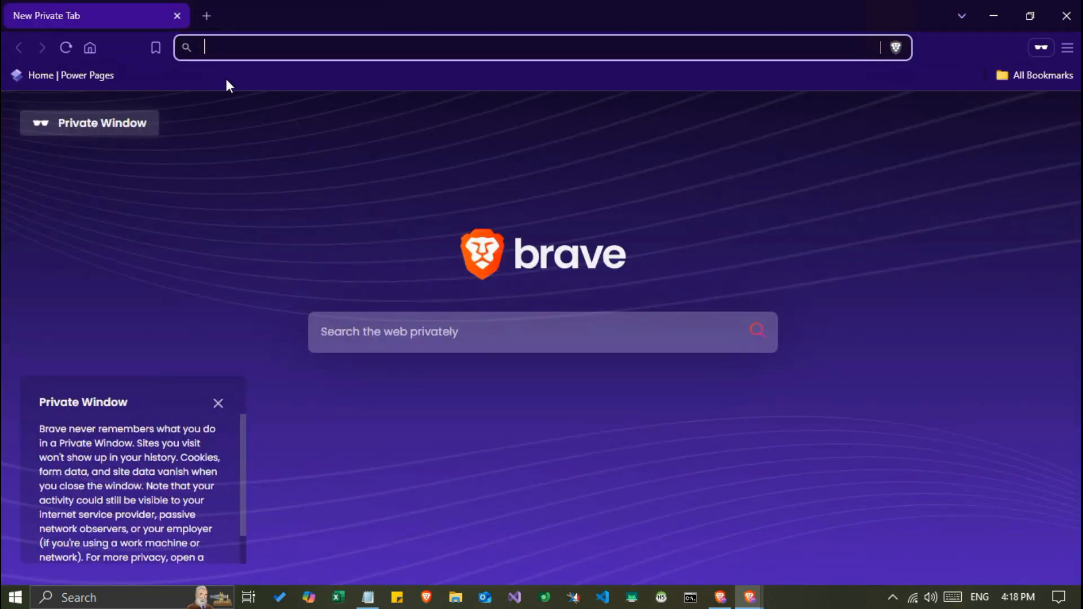
key(ctrl+v)
key(Return)
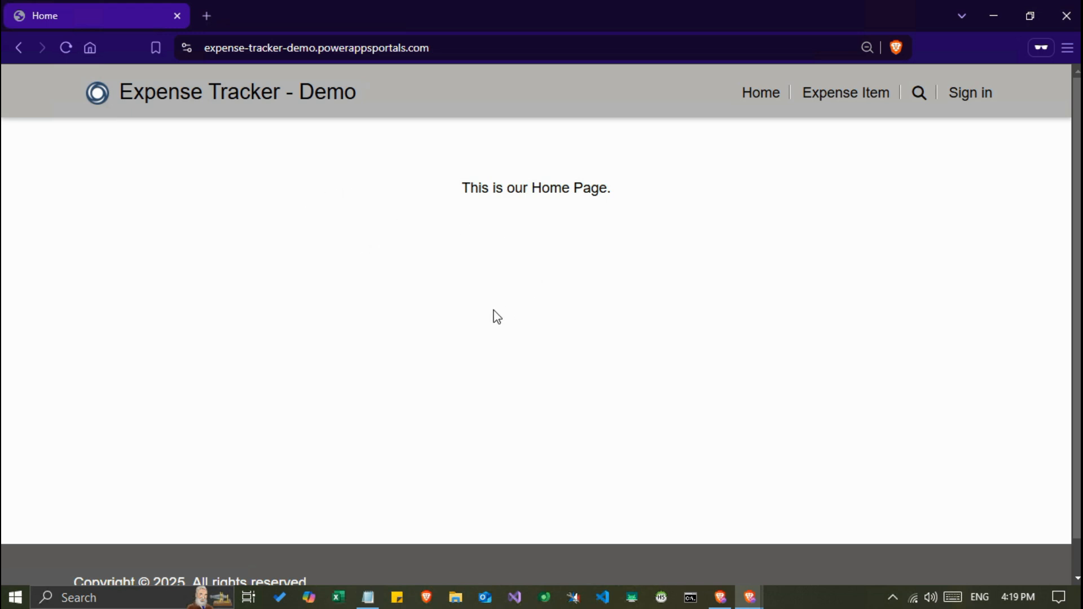
- Open the site's sign-in page and check the username and password fields for local account sign-in
click(968, 97)
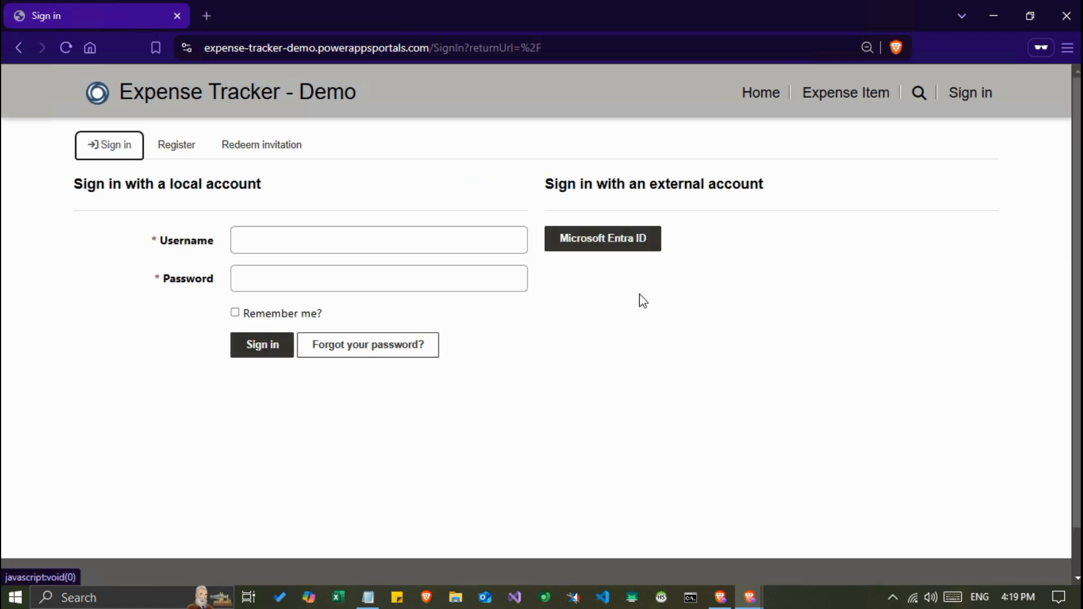
click(294, 240)
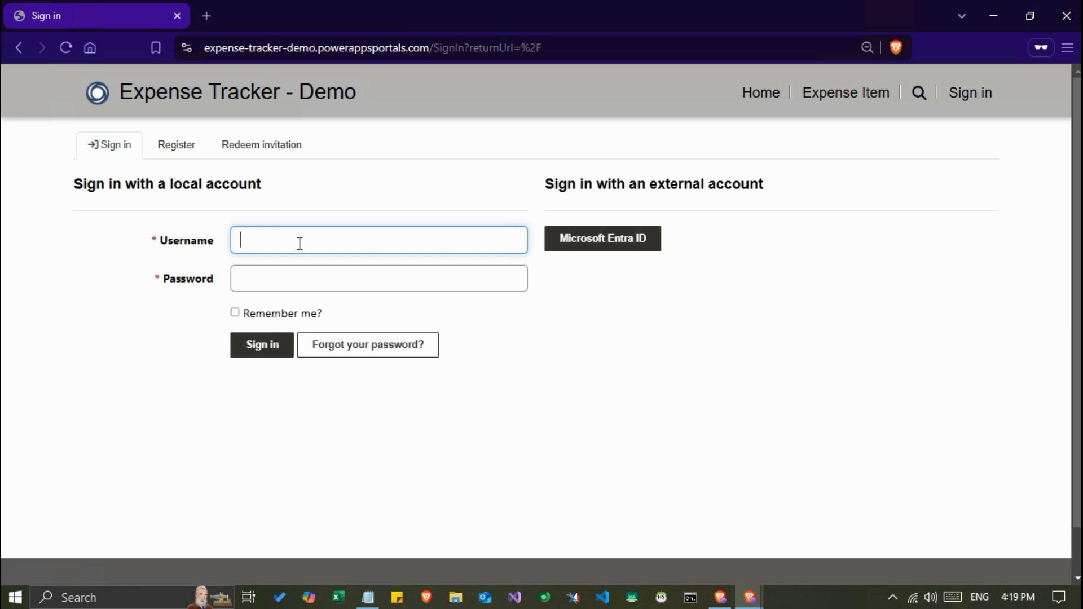
click(254, 280)
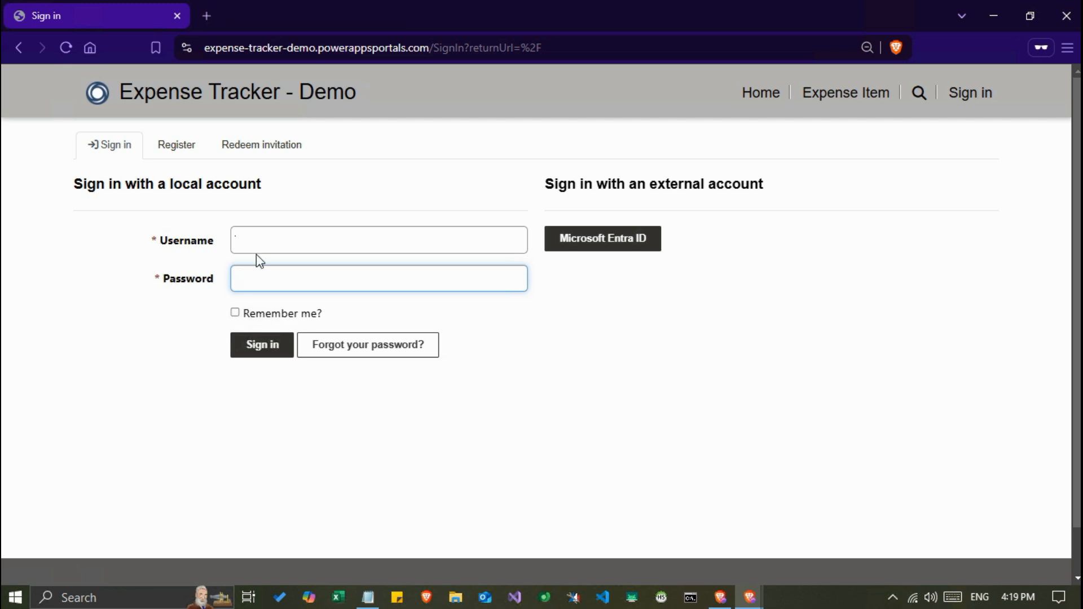
- Review the email, username and password fields of the local account registration form, and close the private browsing tab
click(171, 149)
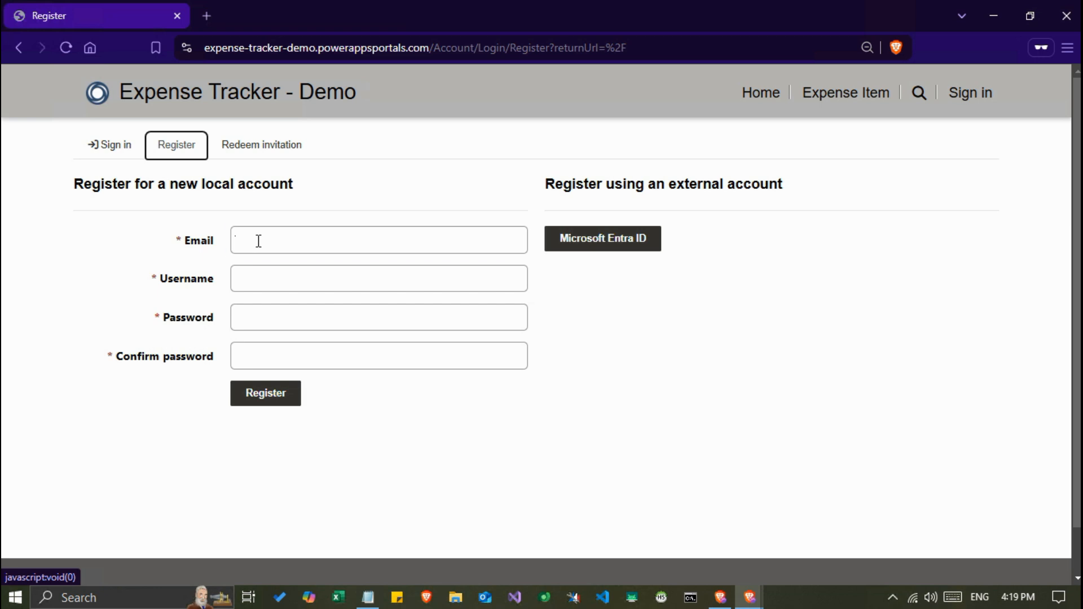
click(259, 240)
click(259, 282)
click(263, 315)
click(259, 364)
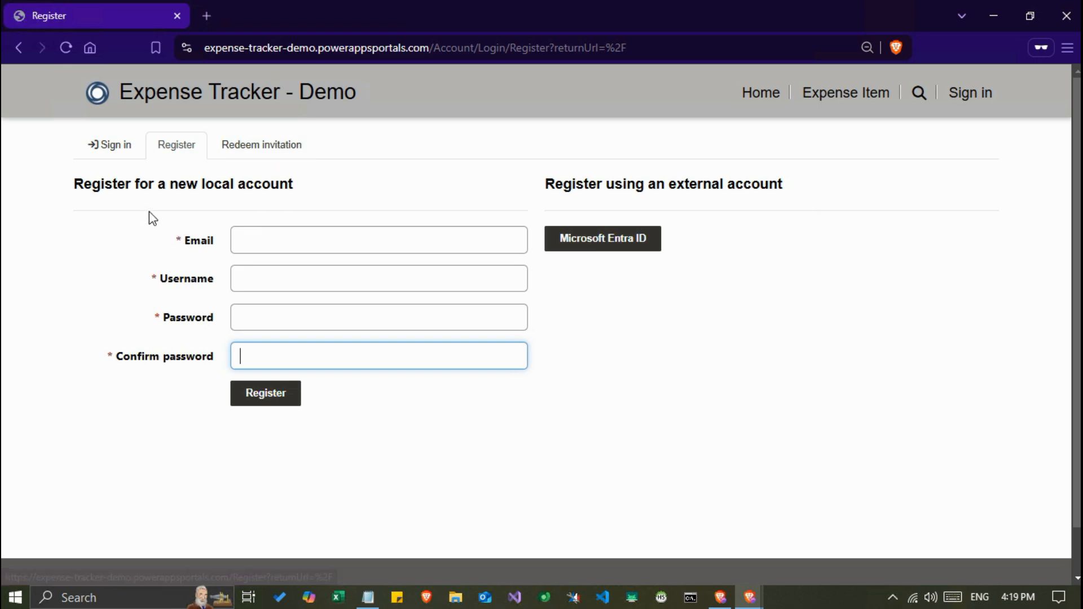
click(177, 16)
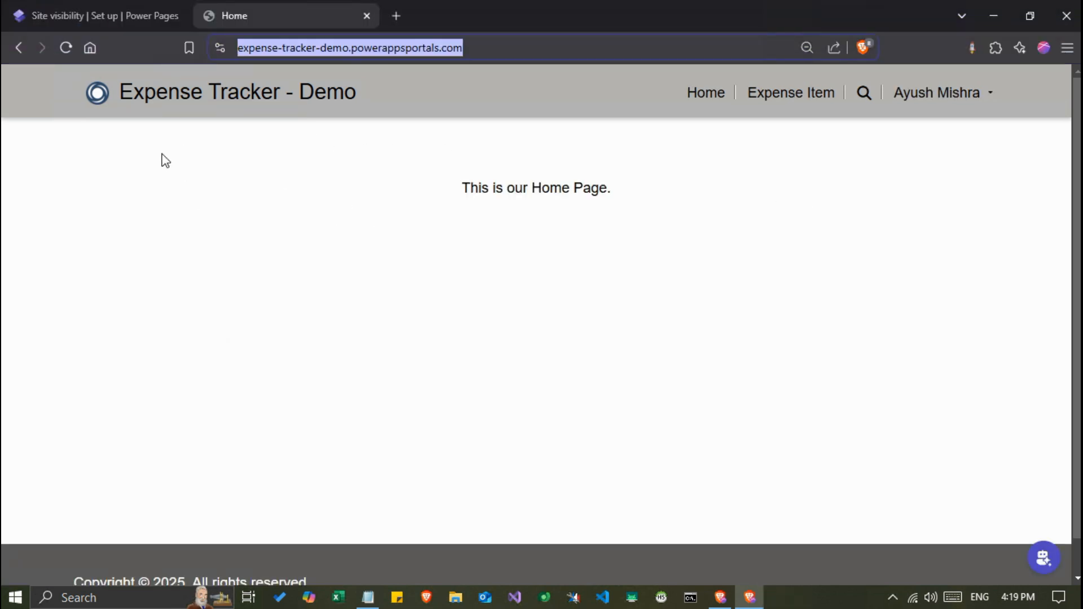
- Return to the Power Pages design studio, open the site's Styling workspace and browse the available themes
click(77, 25)
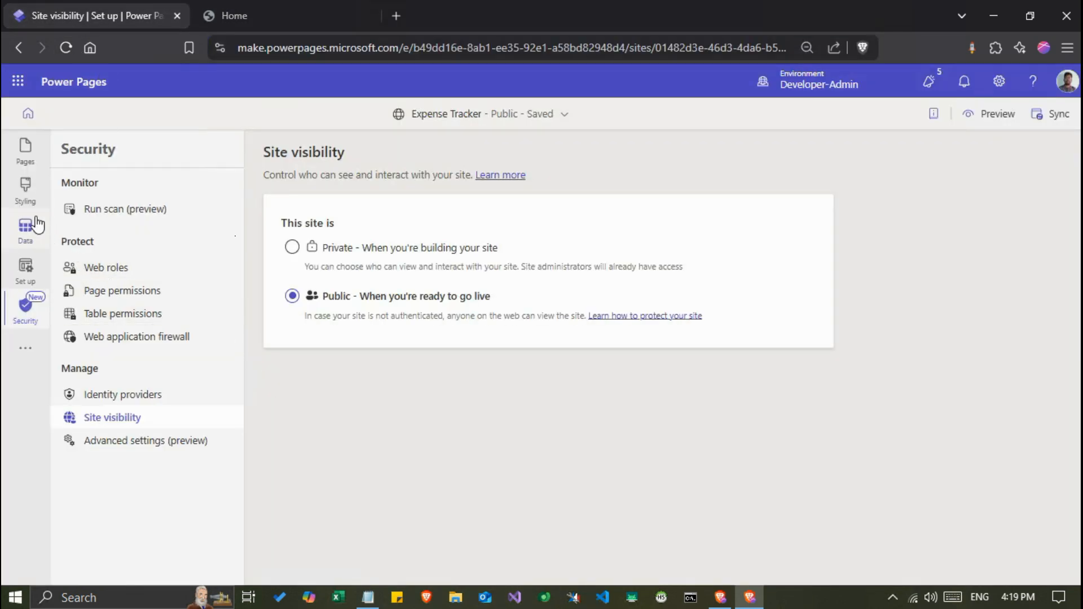
click(25, 189)
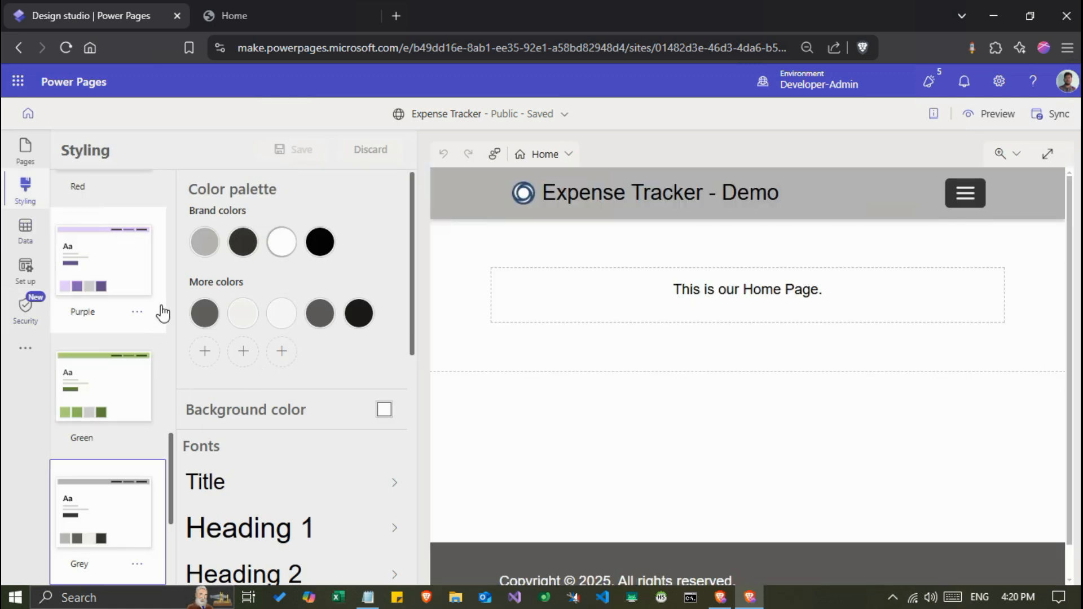
scroll(163, 313, down, 3)
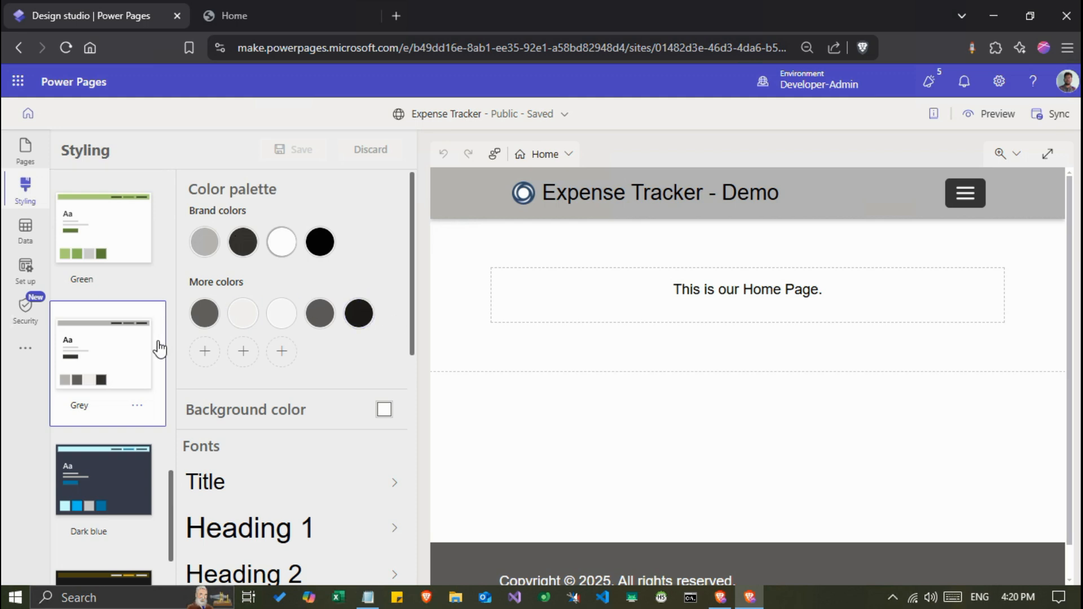
scroll(159, 348, up, 20)
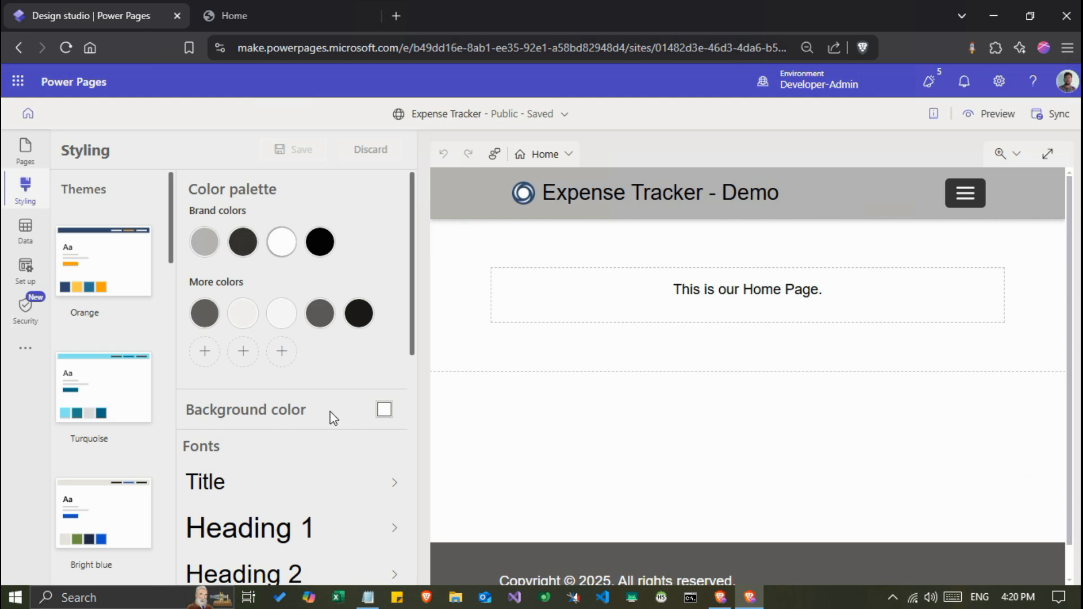
- Try the Orange and Turquoise themes on the Home page and check the header and footer colors
click(97, 272)
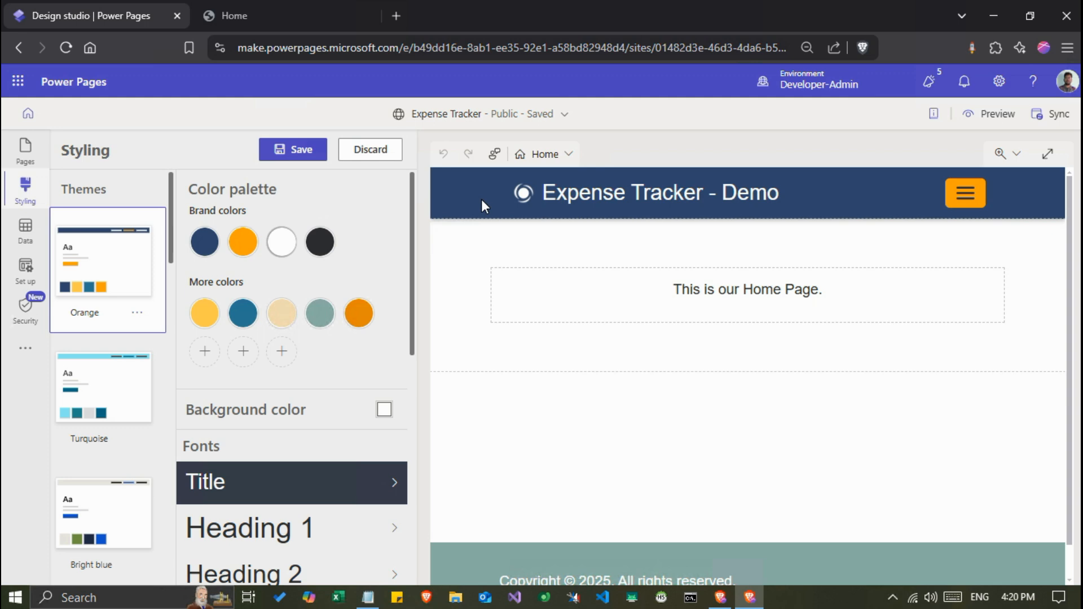
scroll(532, 554, down, 1)
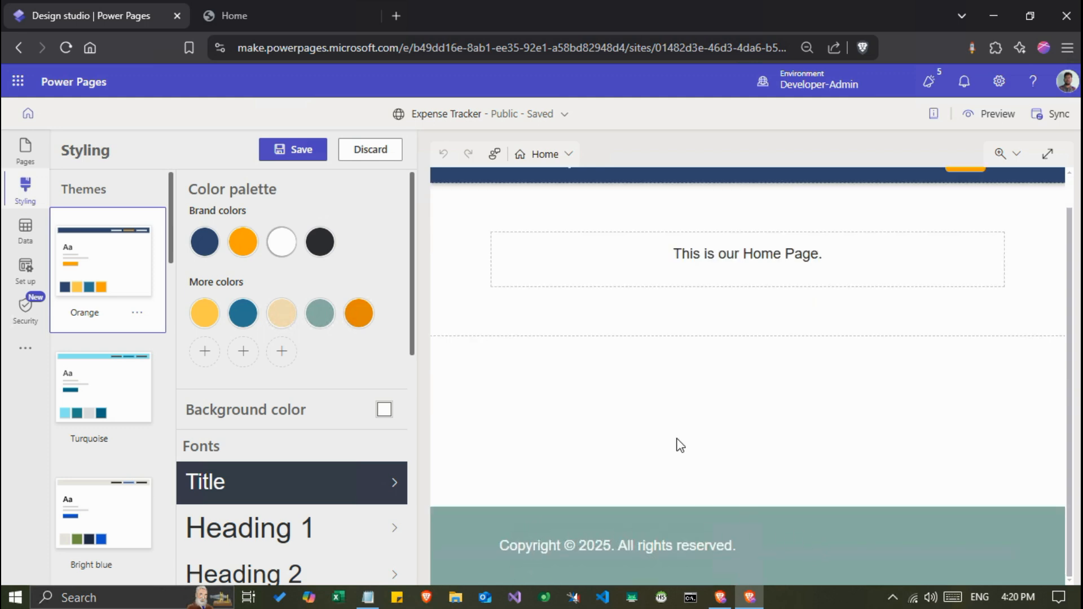
scroll(608, 367, up, 1)
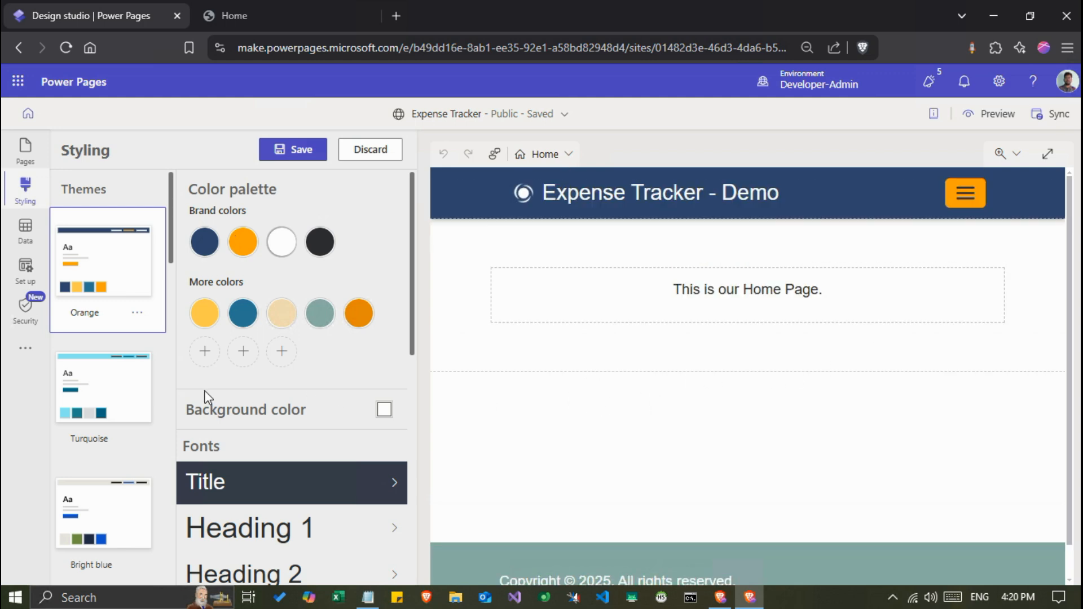
click(100, 385)
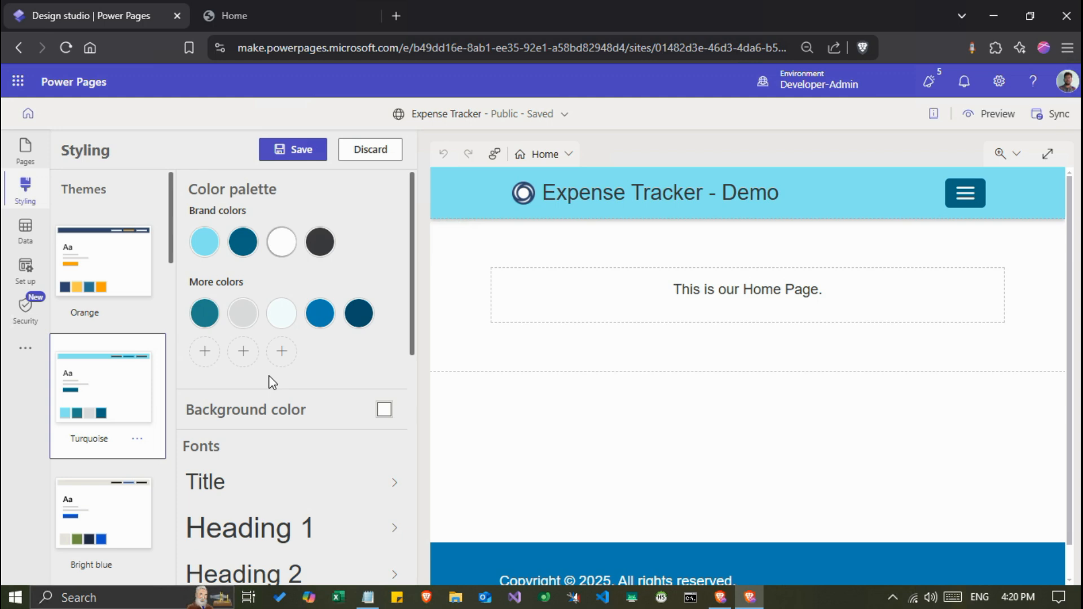
scroll(539, 411, down, 1)
scroll(539, 411, up, 1)
- Try the Bright blue theme, inspect the Home page in the expanded preview, and return to the normal view
scroll(131, 424, down, 3)
click(94, 371)
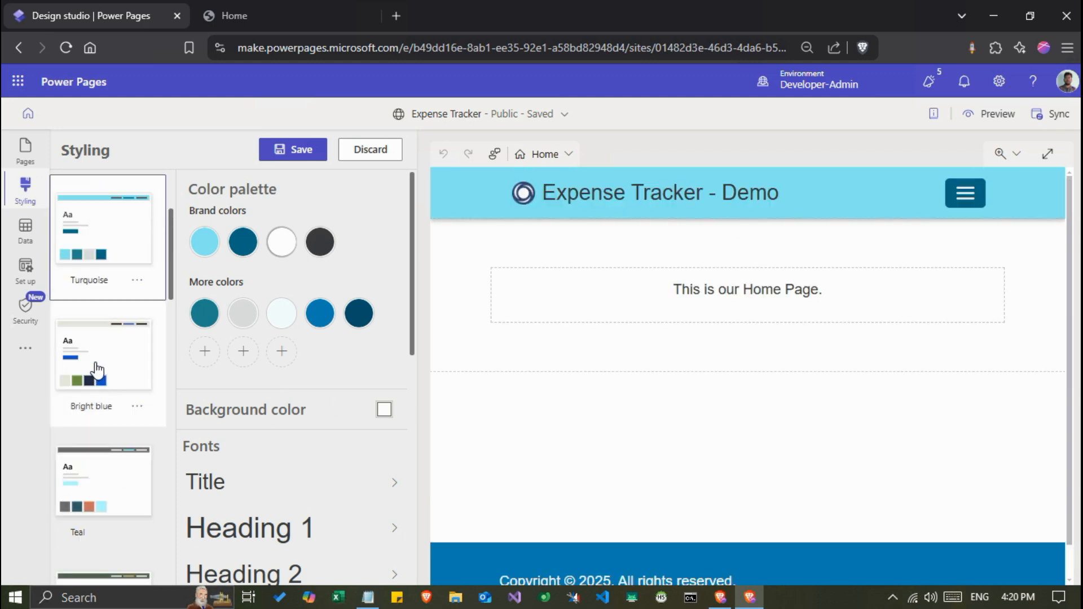
scroll(567, 463, down, 1)
scroll(567, 462, up, 1)
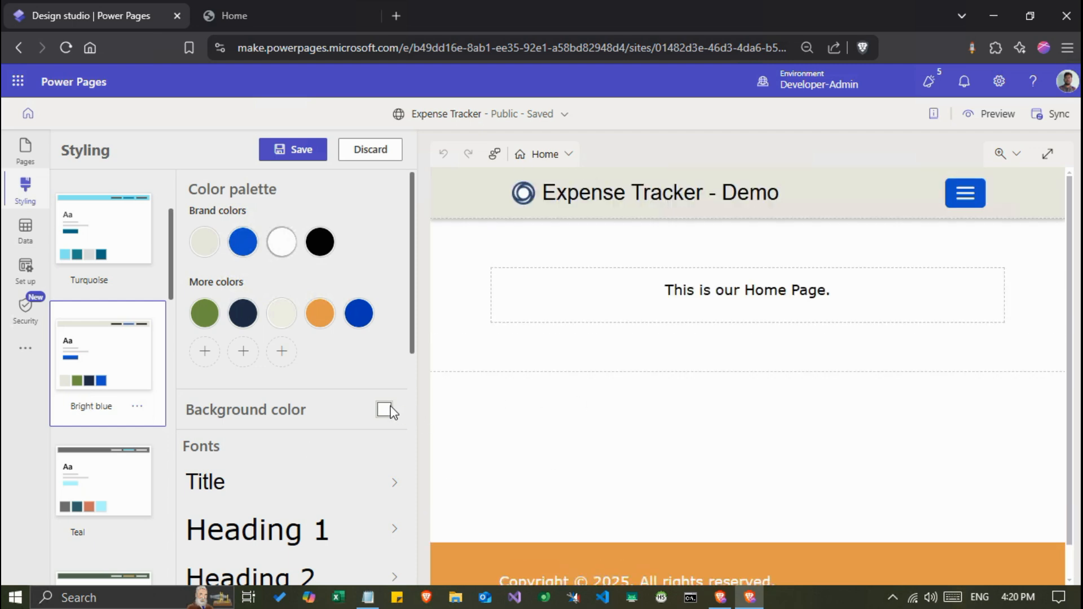
click(1043, 165)
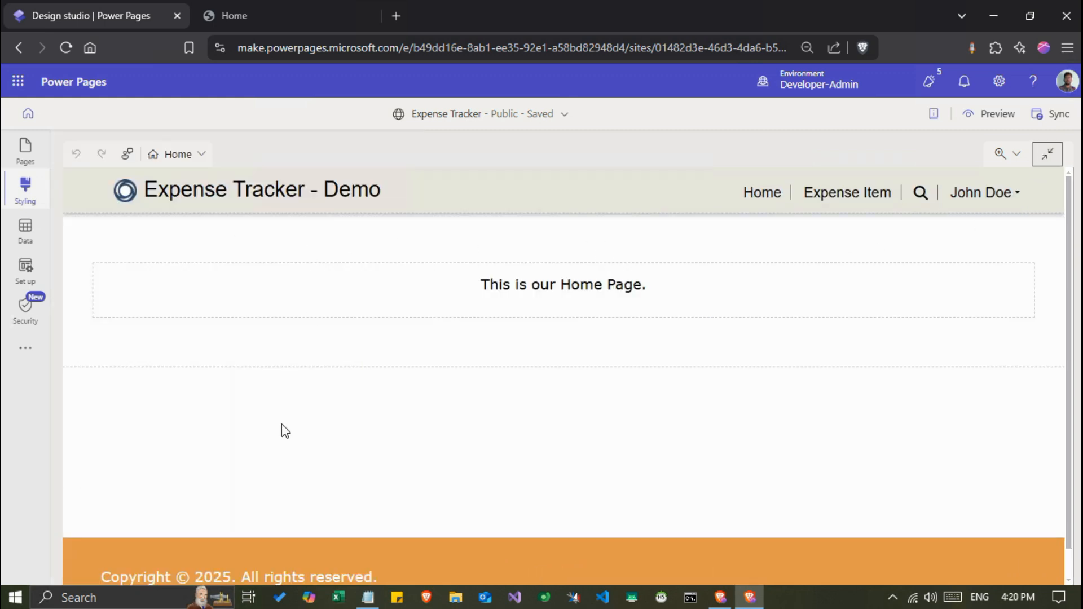
scroll(524, 459, down, 1)
scroll(524, 460, up, 1)
click(1046, 164)
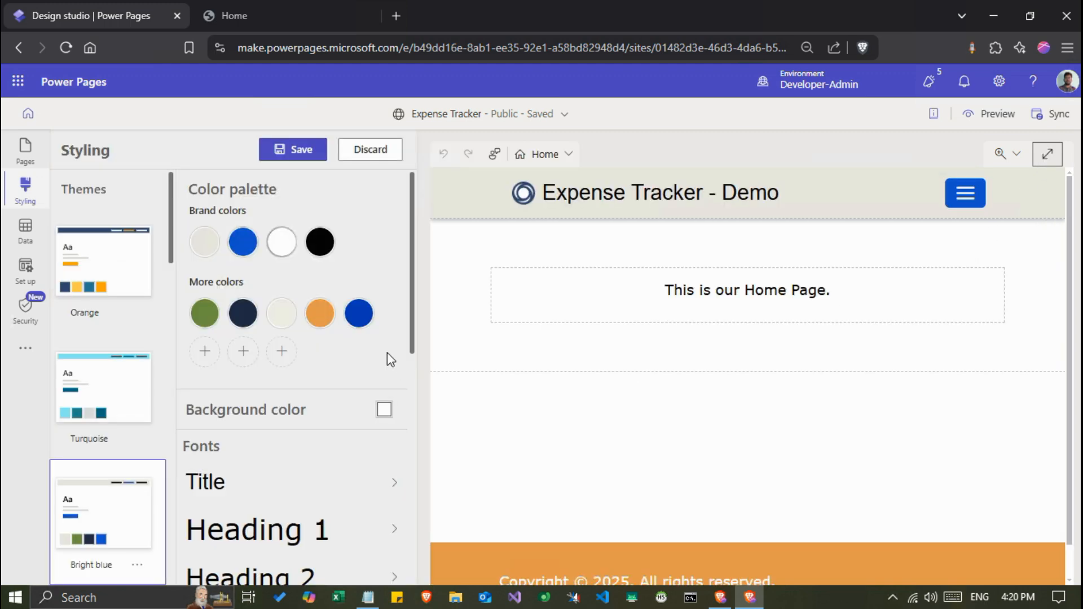
- Try the Teal theme and compare it with the live Home page open in the other browser tab
scroll(104, 406, down, 5)
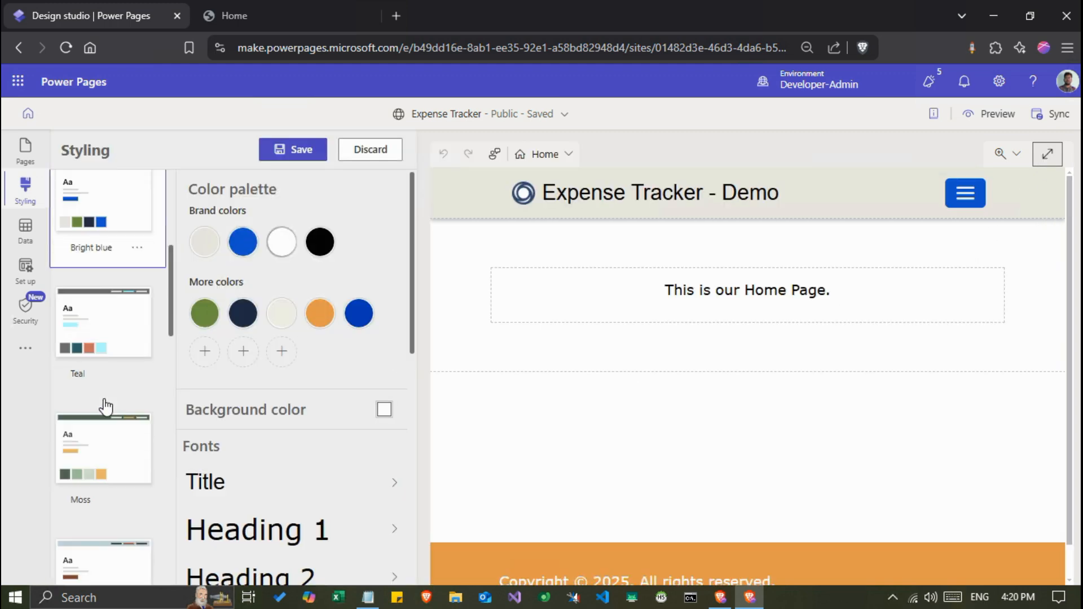
click(104, 341)
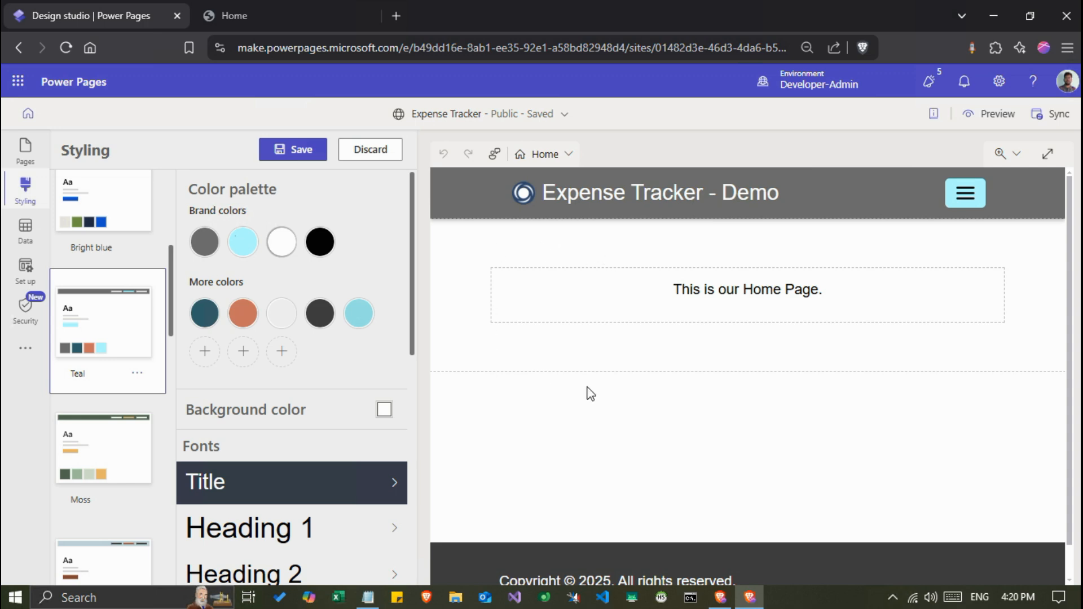
click(319, 25)
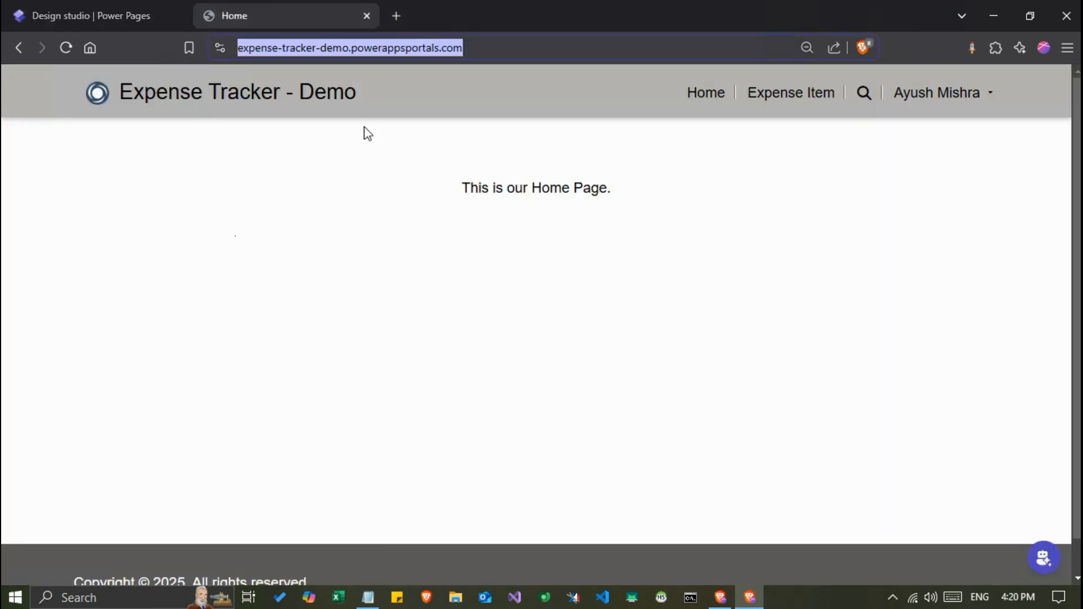
click(110, 15)
- Try the Moss and Neutral themes on the Home page, checking the footer color
scroll(99, 339, down, 1)
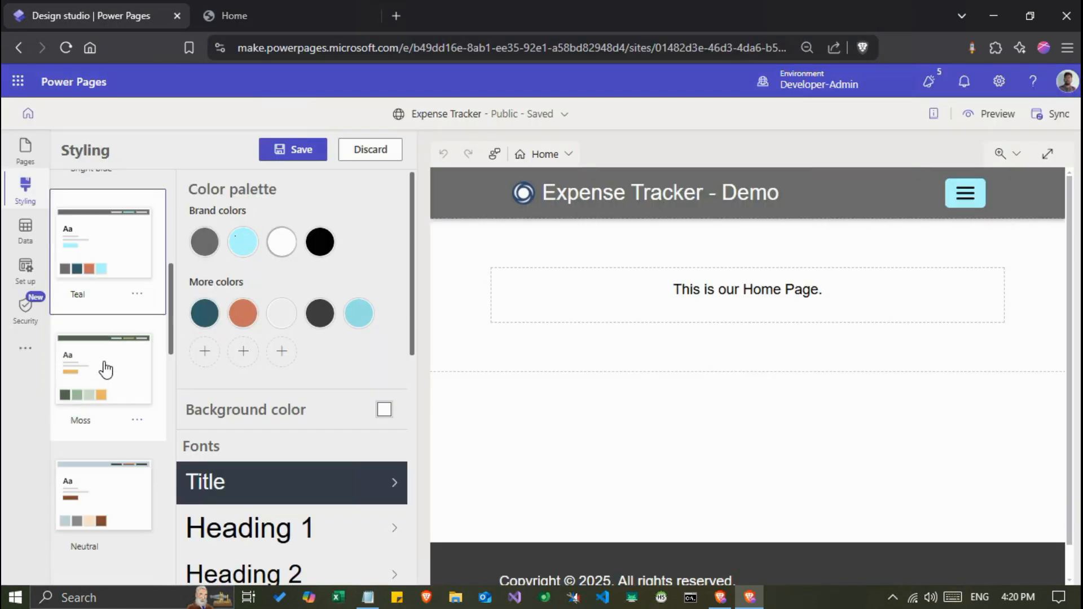
click(101, 363)
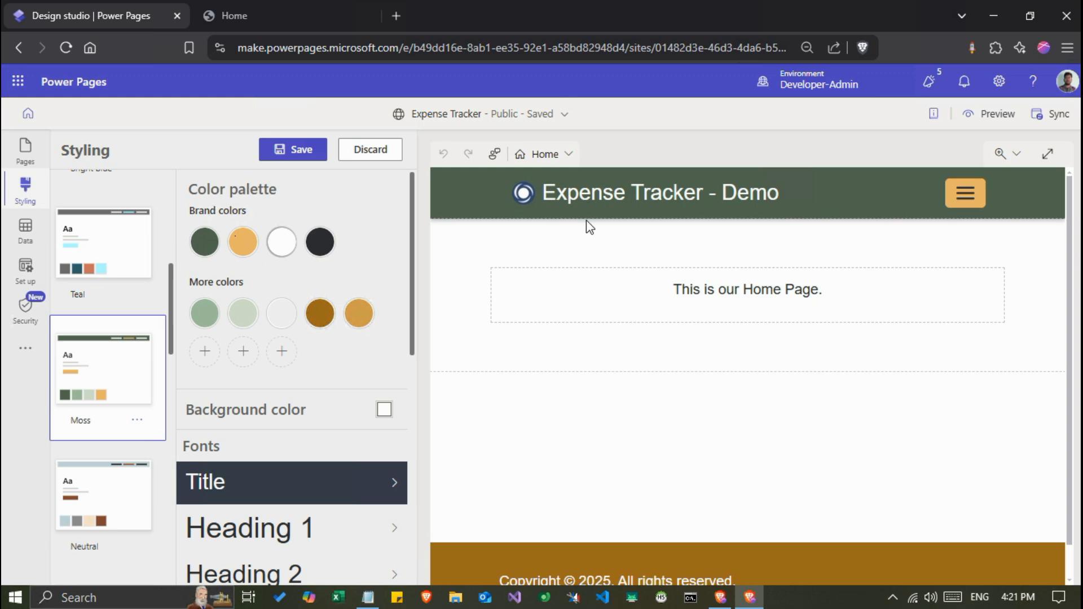
scroll(558, 470, down, 1)
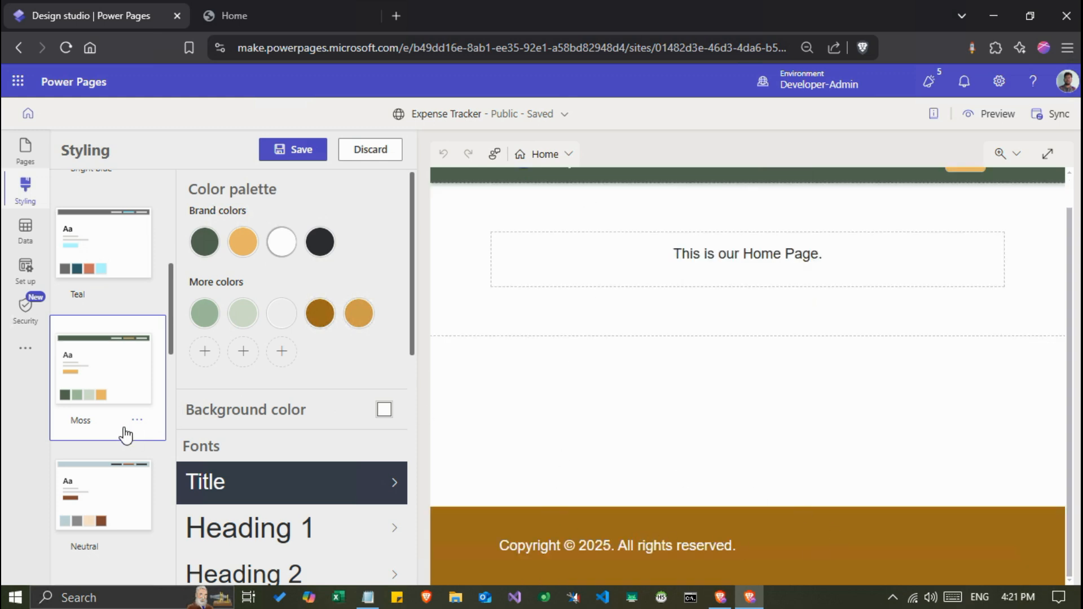
scroll(96, 451, down, 4)
click(107, 257)
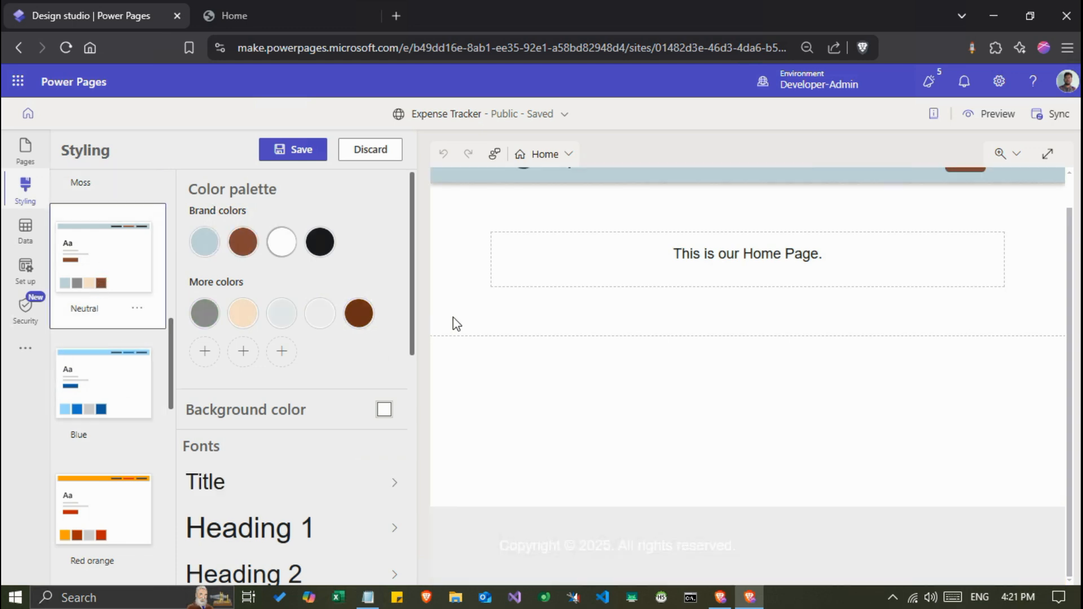
- Try the Blue theme and look over the Home page preview from header to footer
click(100, 399)
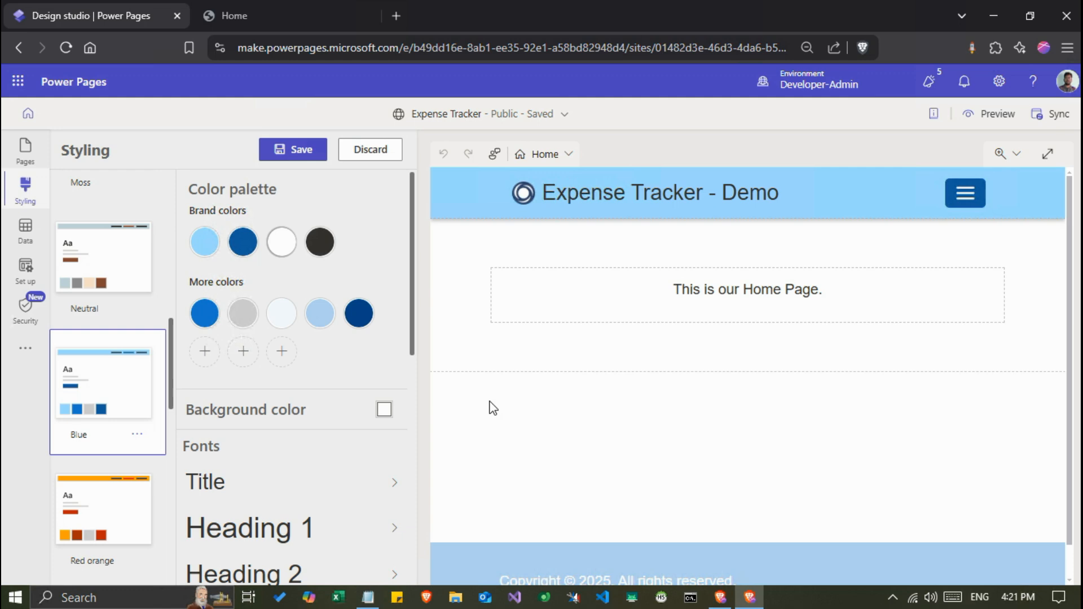
scroll(510, 389, down, 1)
scroll(535, 366, up, 1)
scroll(492, 438, down, 1)
scroll(447, 442, up, 1)
- Try the Red orange and Red themes on the Home page
scroll(124, 418, down, 3)
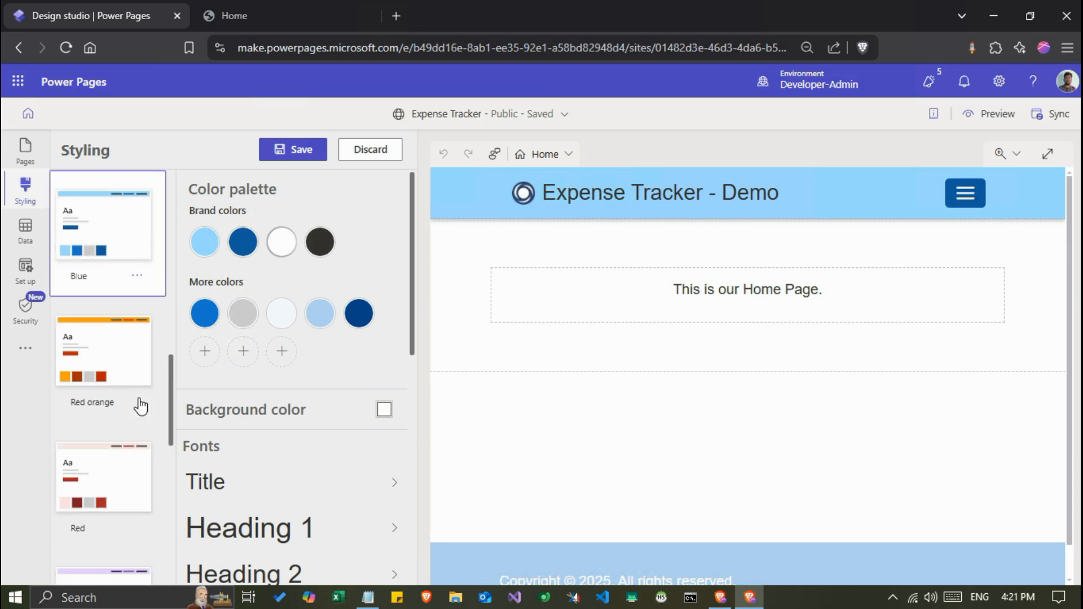
click(92, 370)
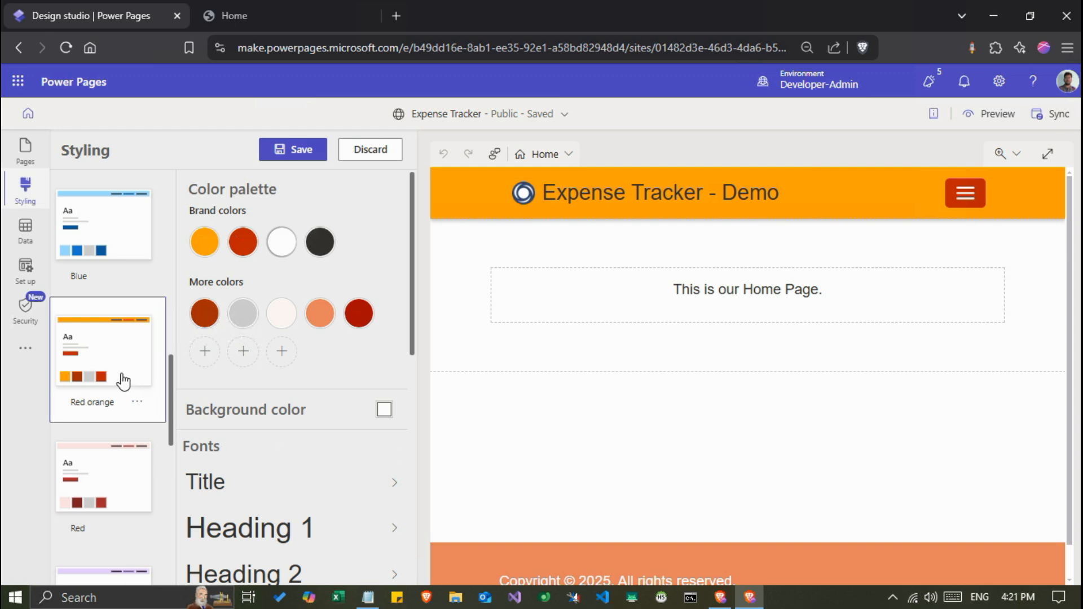
scroll(113, 394, down, 3)
click(102, 353)
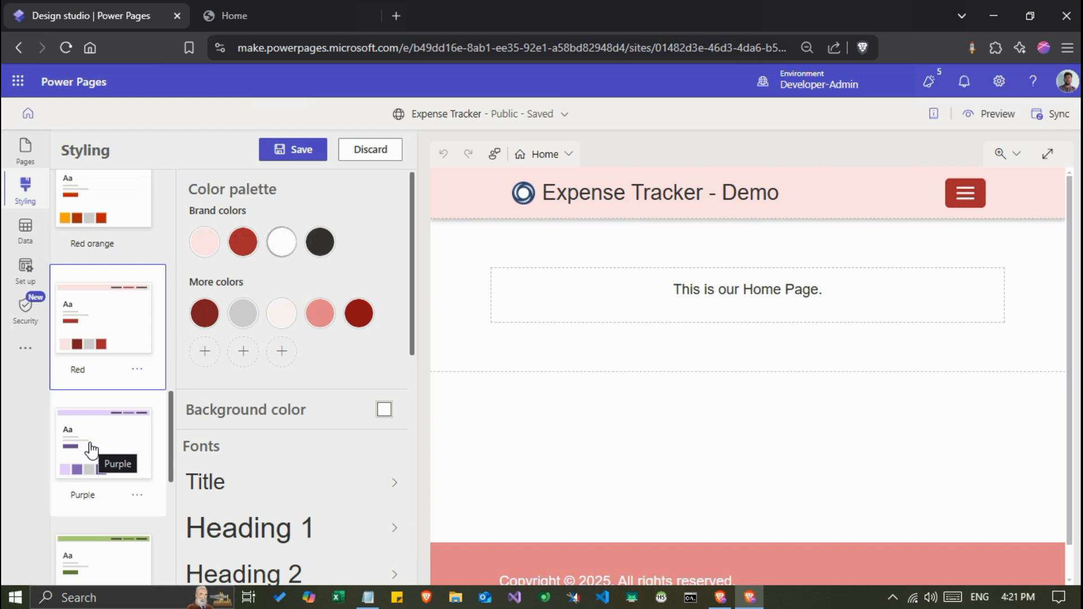
- Apply the Bright blue theme, save the styling, and glance at the live Home page before returning to the design studio
scroll(92, 451, up, 5)
scroll(92, 451, up, 3)
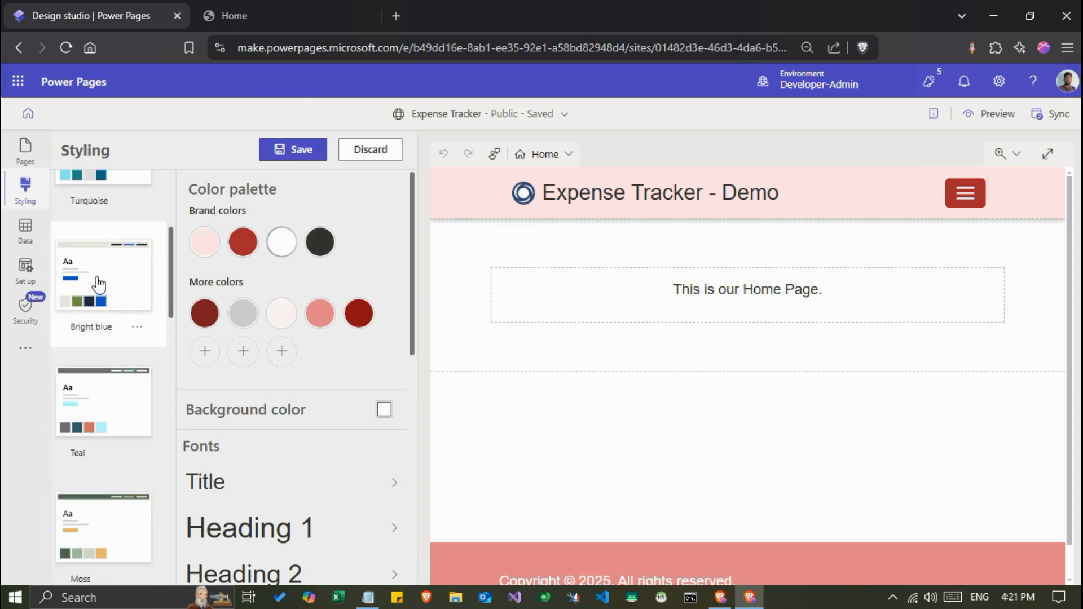
click(93, 301)
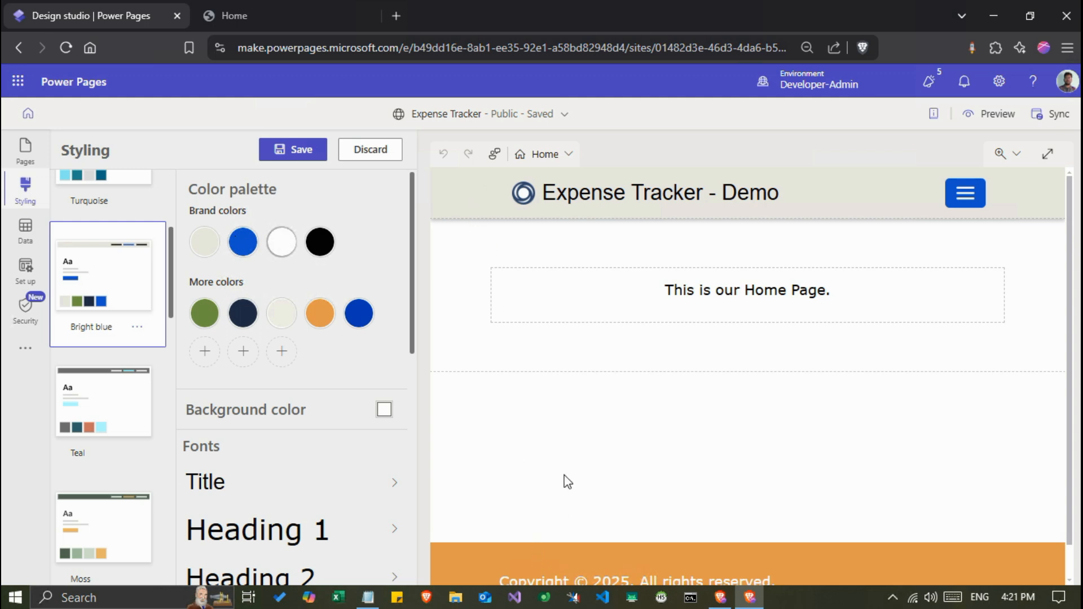
scroll(76, 464, up, 3)
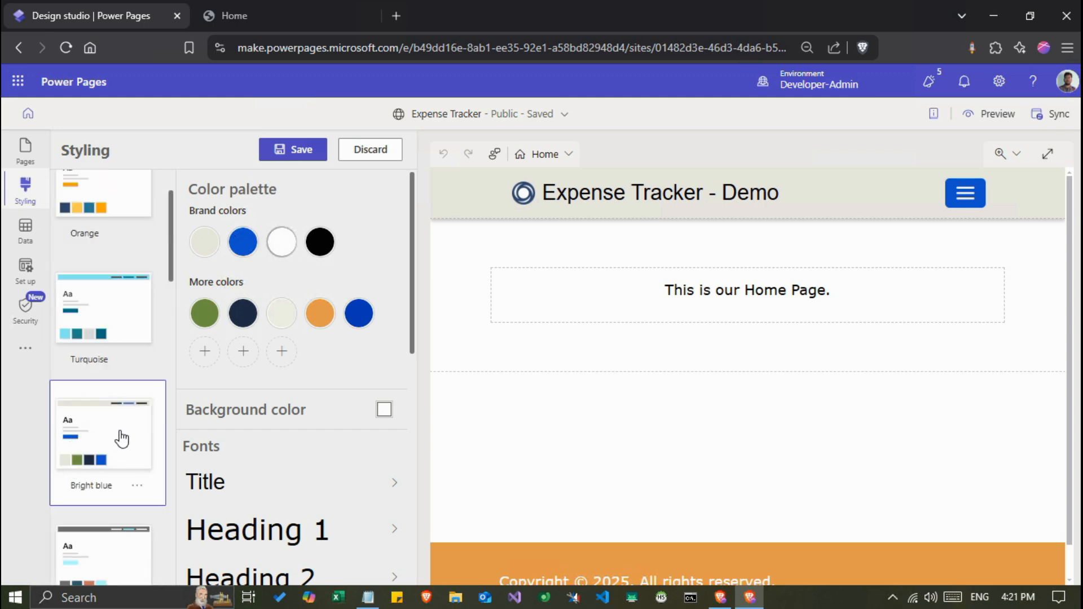
click(282, 152)
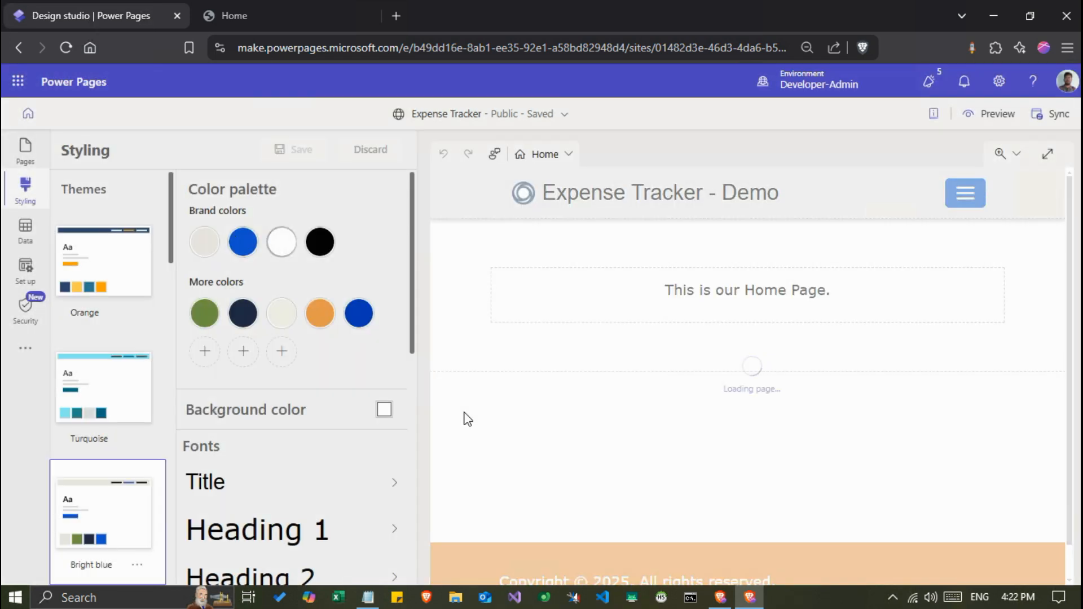
click(259, 17)
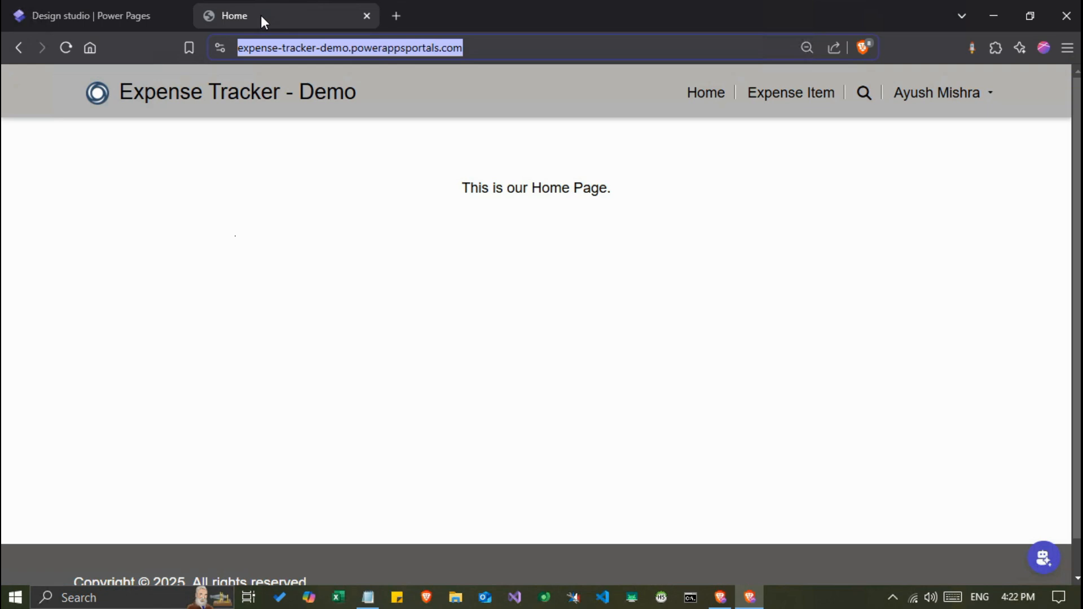
click(121, 17)
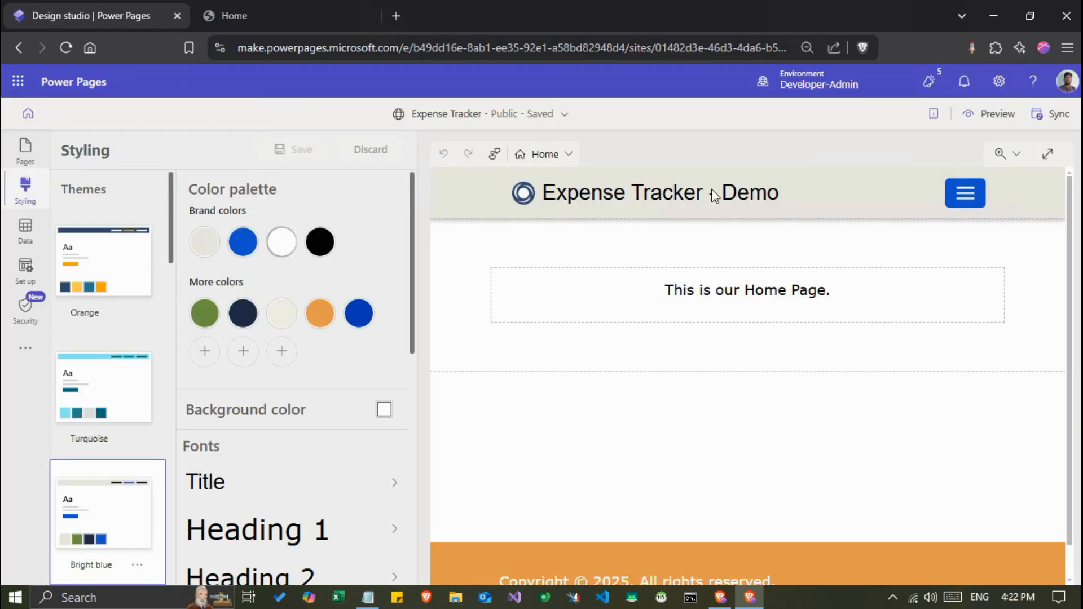
- Preview the site at desktop size, look over the live Home page from header to footer, and return to the design studio
click(991, 114)
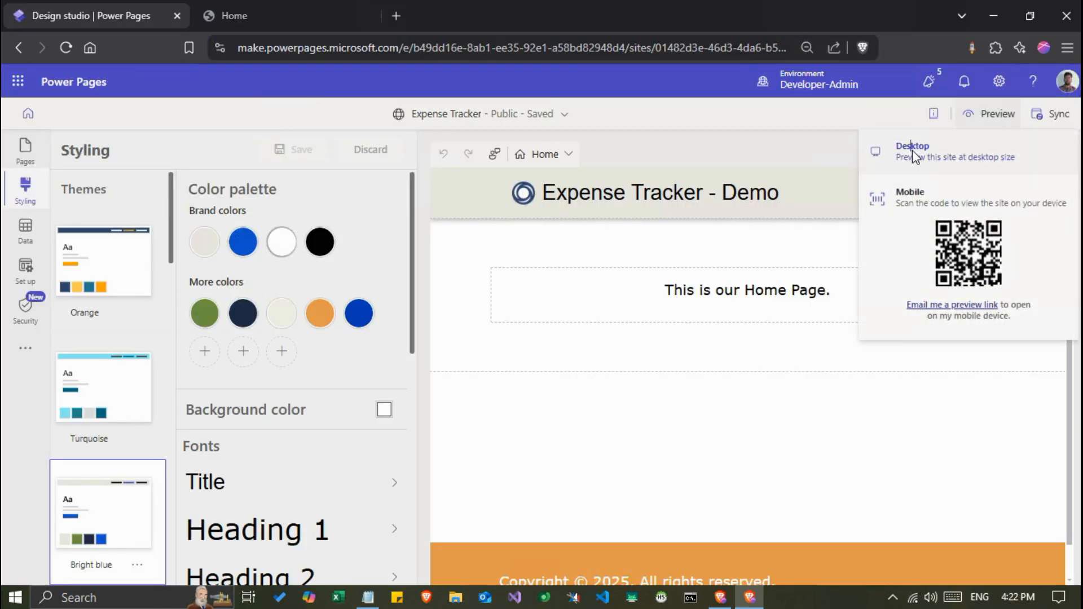
click(910, 148)
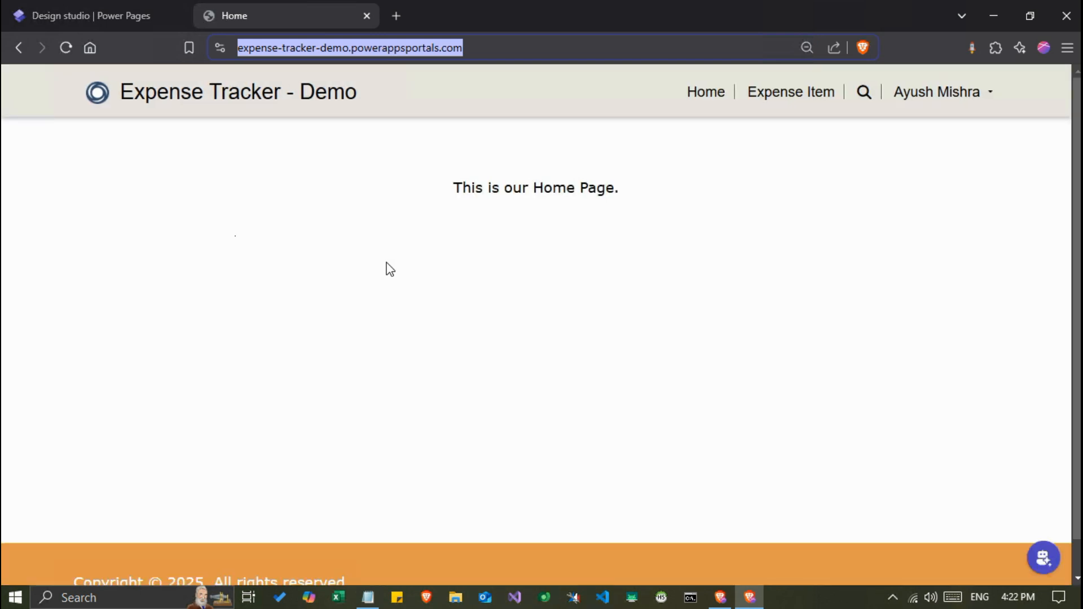
scroll(340, 348, down, 1)
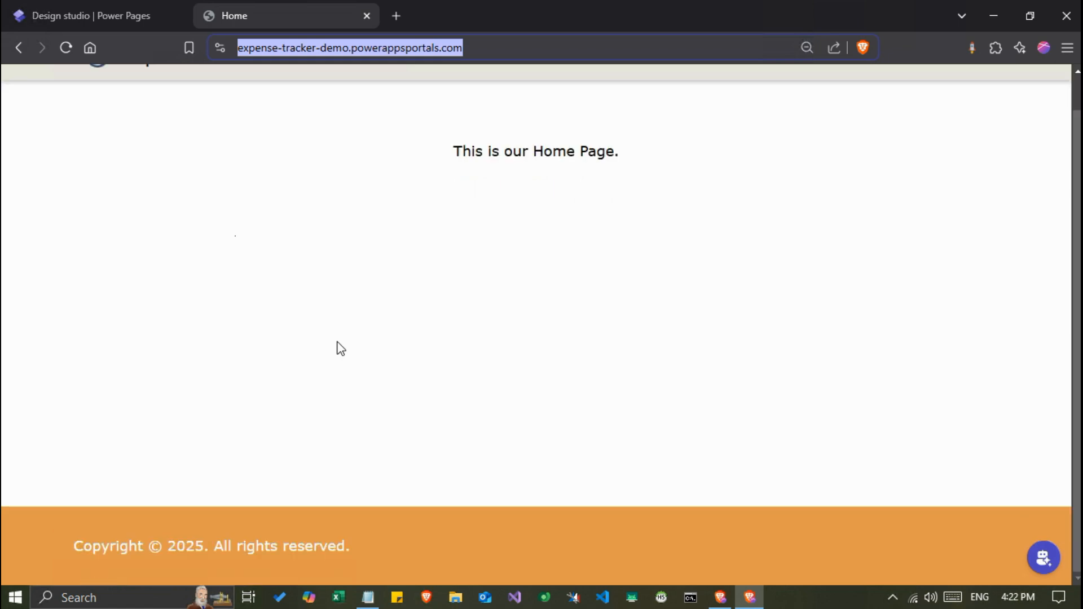
scroll(340, 348, up, 1)
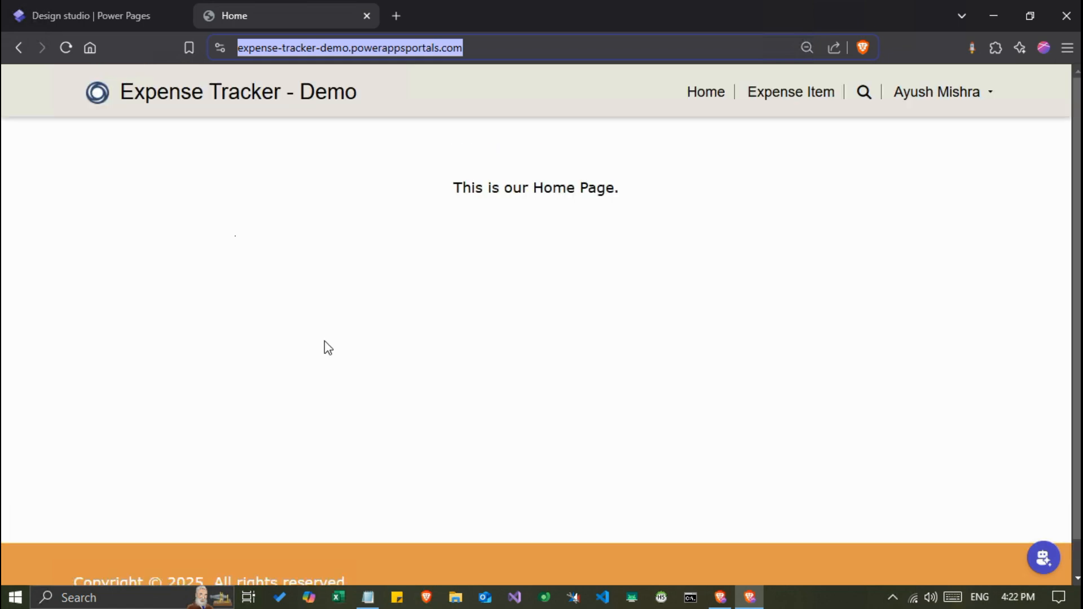
scroll(167, 289, down, 1)
scroll(166, 288, up, 1)
scroll(85, 263, down, 1)
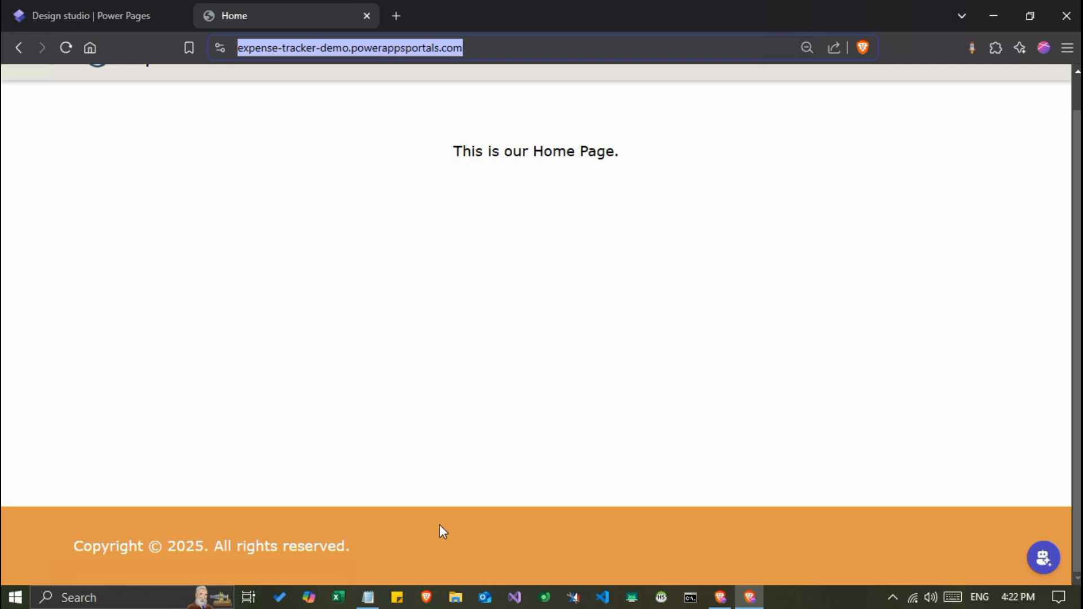
scroll(254, 387, up, 1)
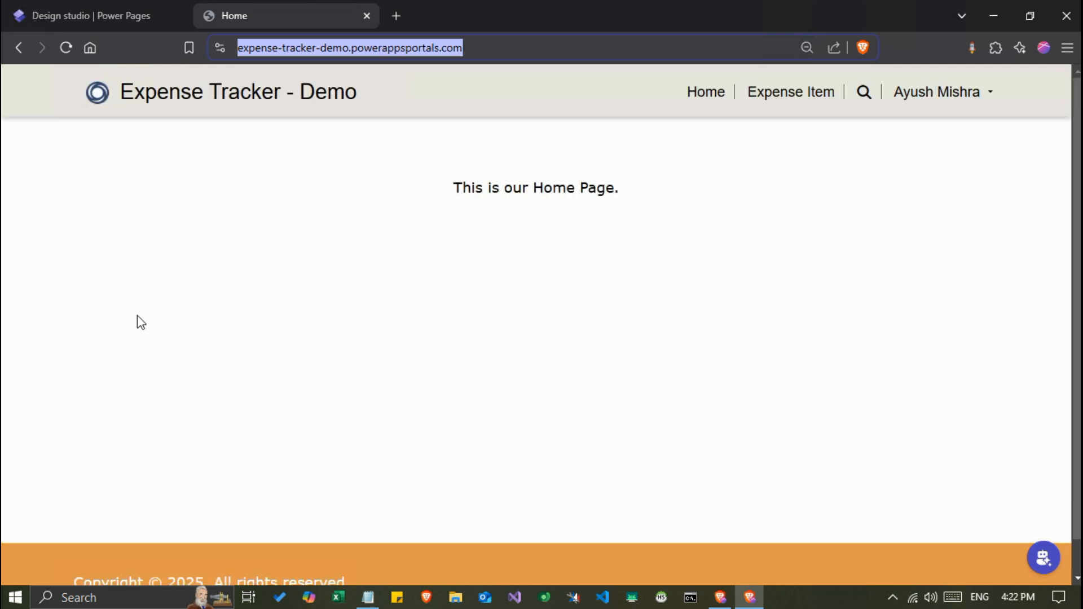
click(73, 14)
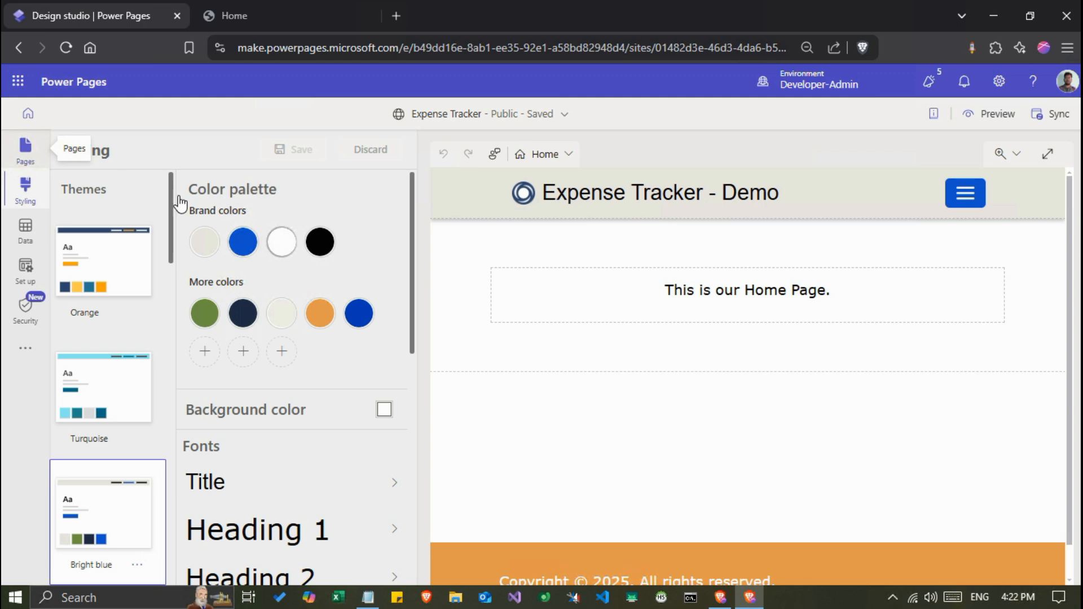
- Open the site header settings from the Home page and review the title, logo and styling options without changing them
click(25, 148)
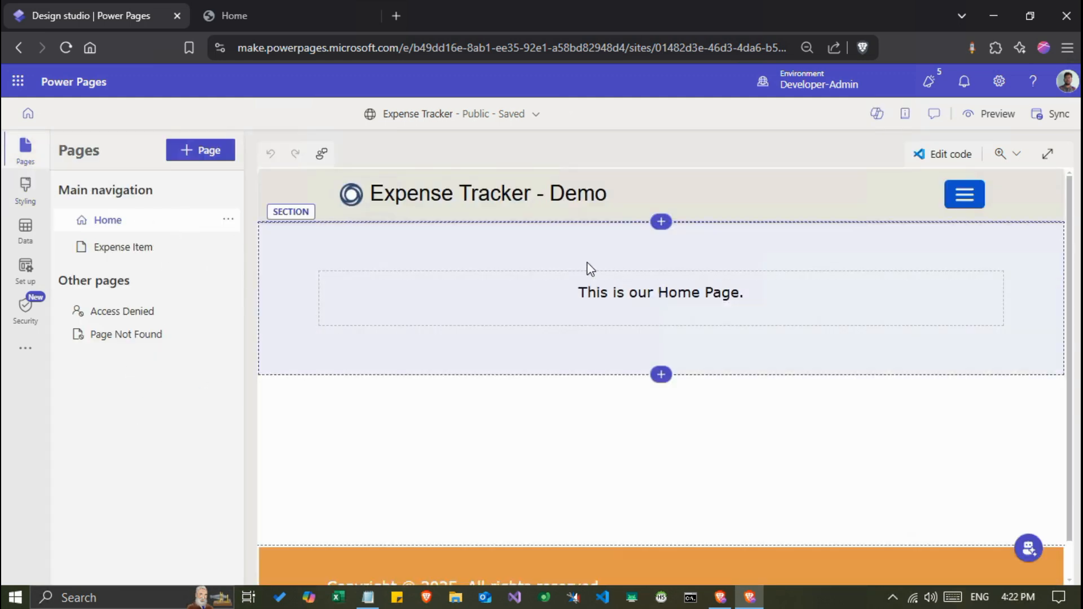
mouse_move(640, 205)
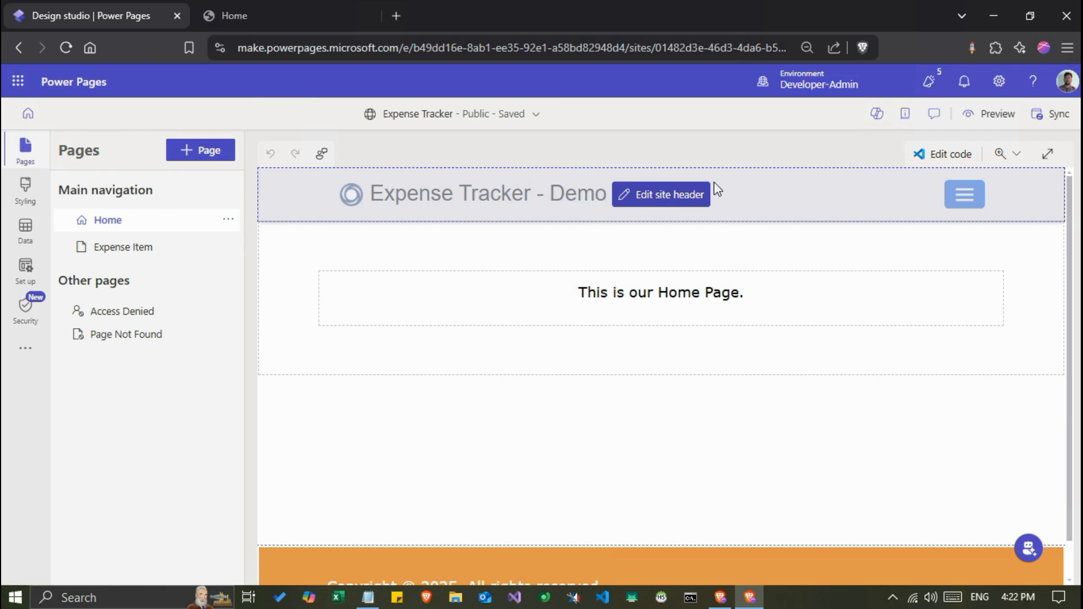
click(654, 195)
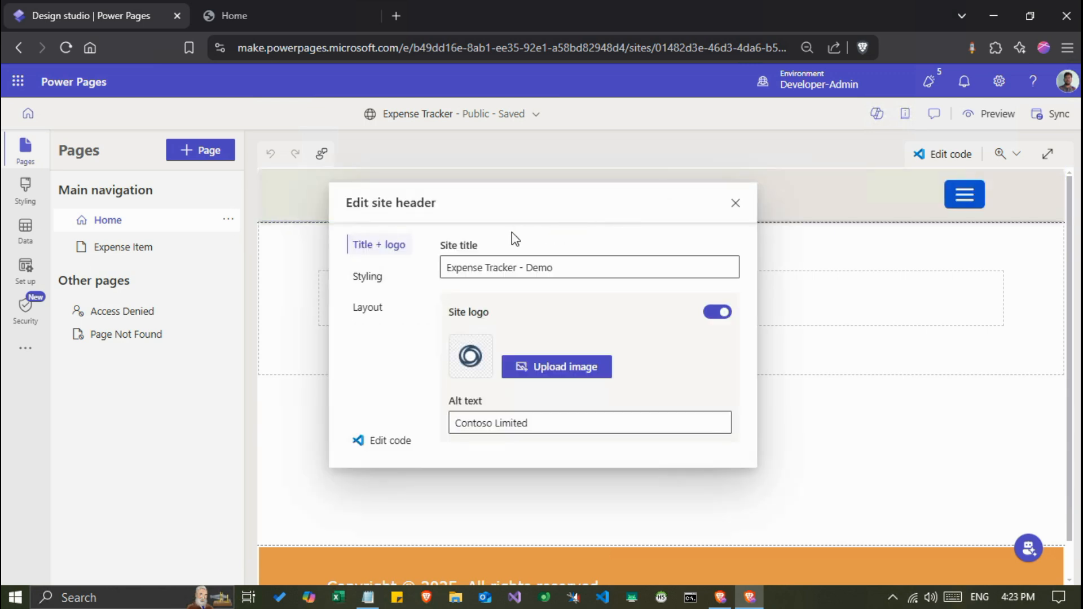
drag(496, 191, 597, 251)
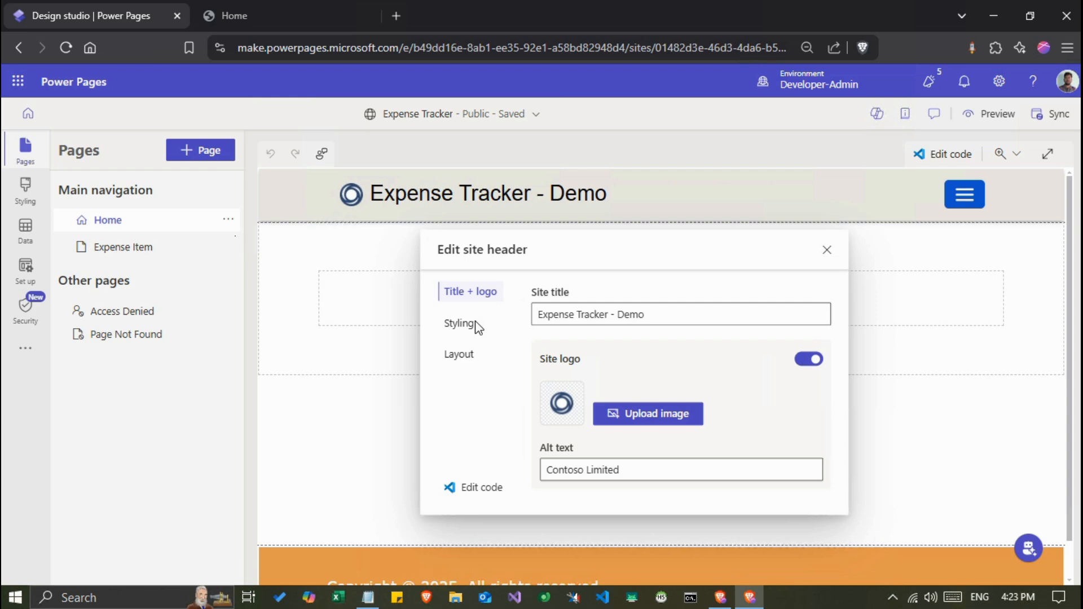
click(459, 325)
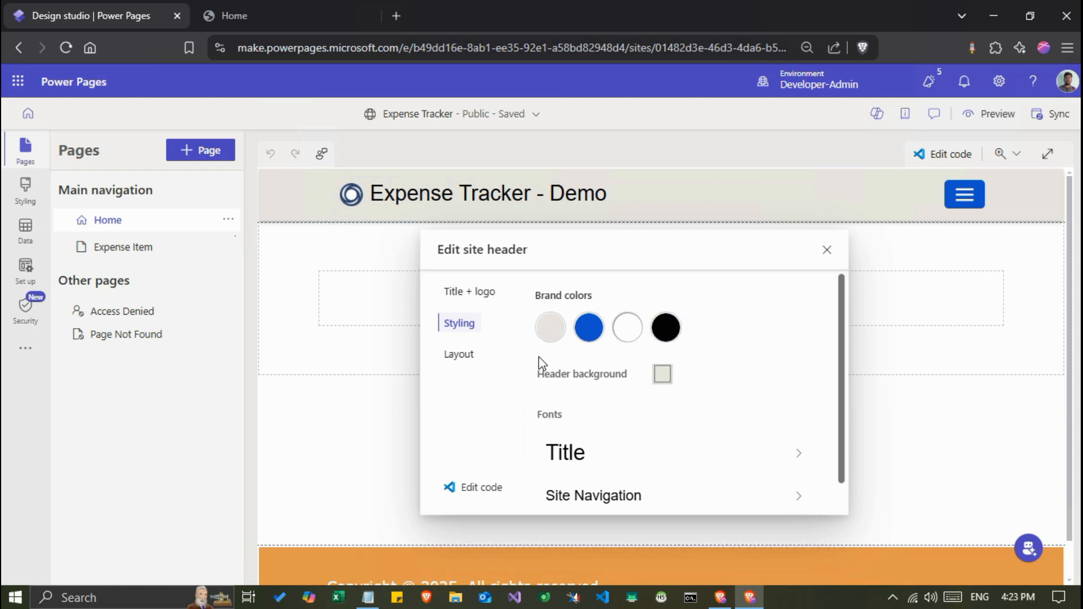
click(826, 250)
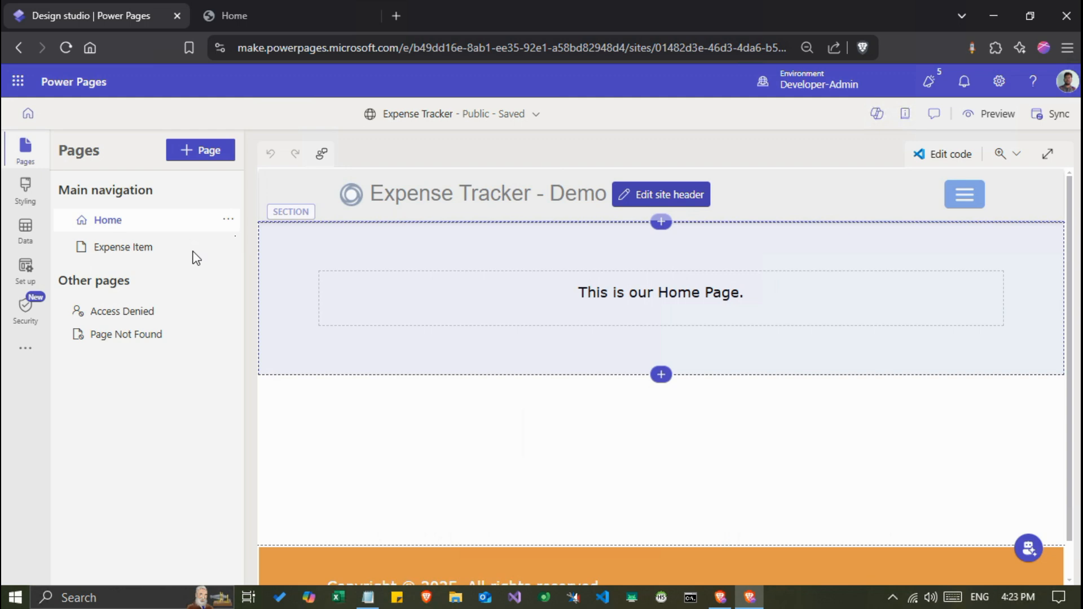
- Add the custom color 2764ba to the Bright blue theme's additional palette colors and save the styling
click(24, 192)
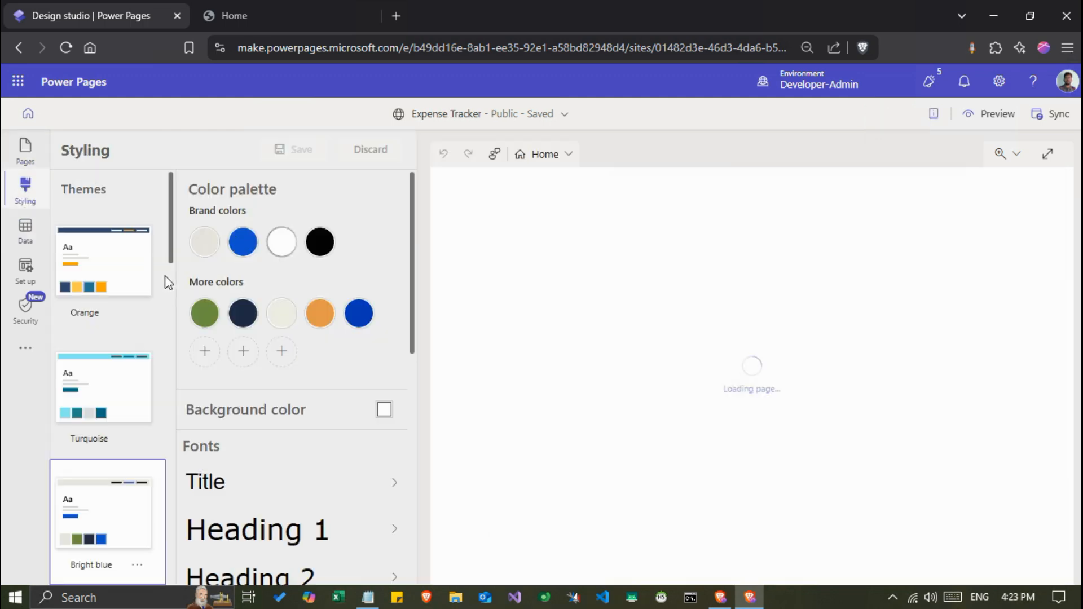
scroll(104, 355, down, 2)
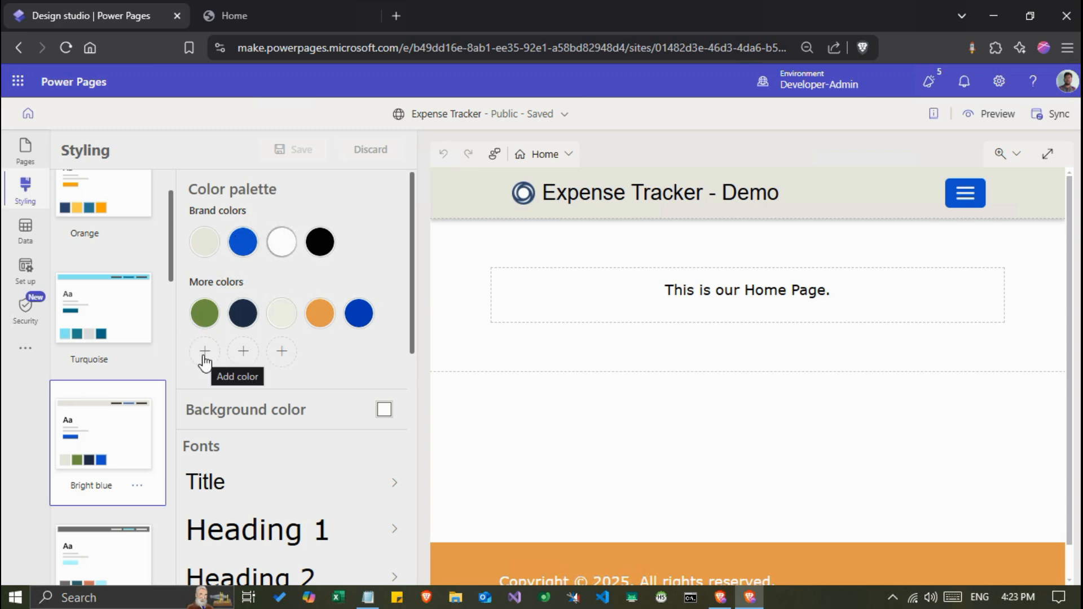
mouse_move(243, 252)
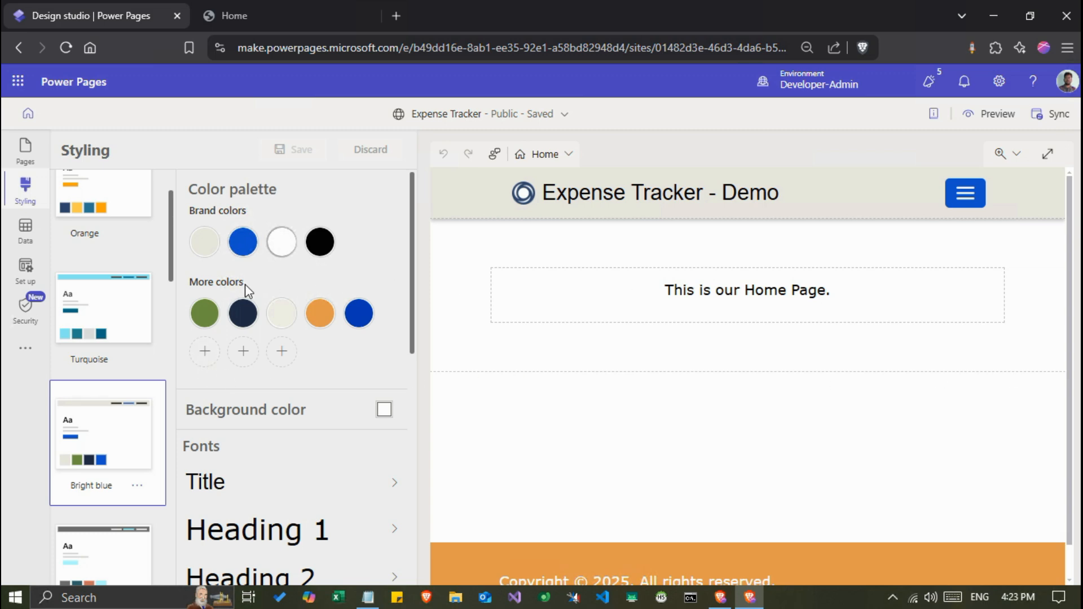
click(205, 352)
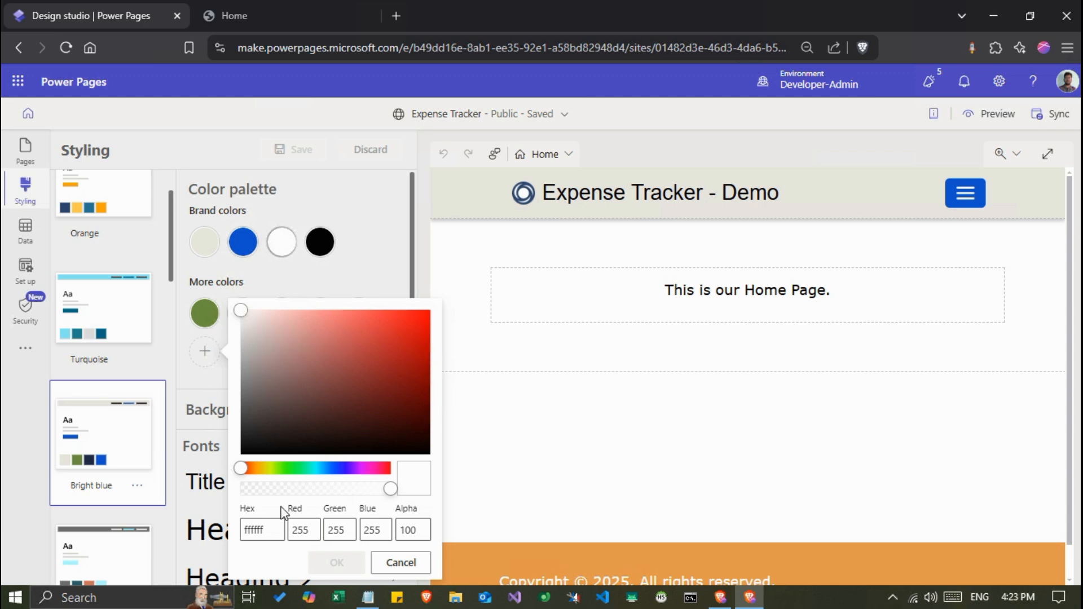
drag(273, 529, 241, 533)
text(2764ba)
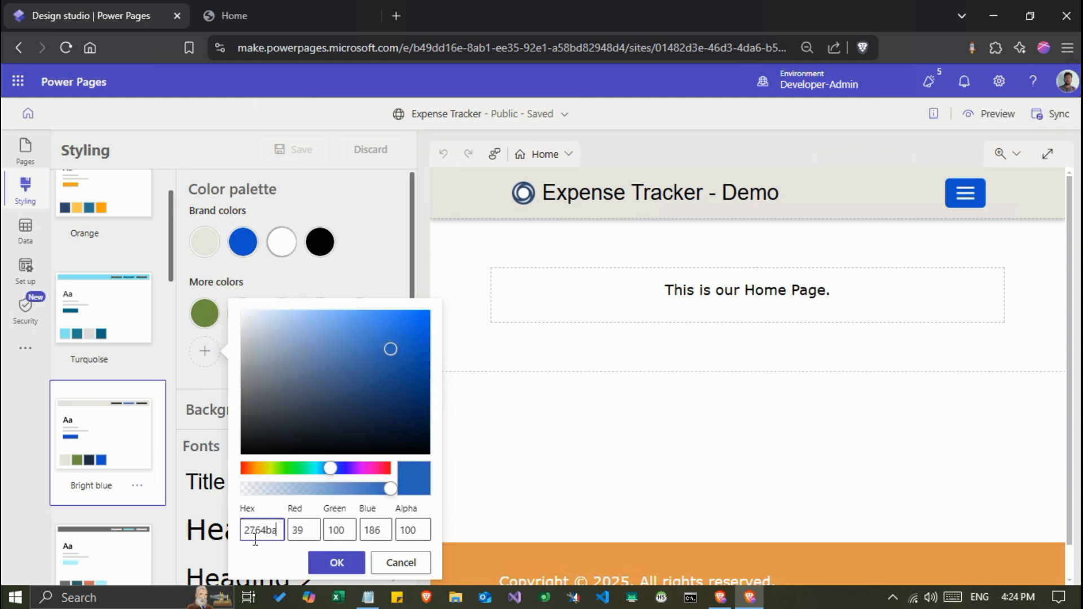
drag(248, 533, 280, 530)
click(273, 528)
click(336, 564)
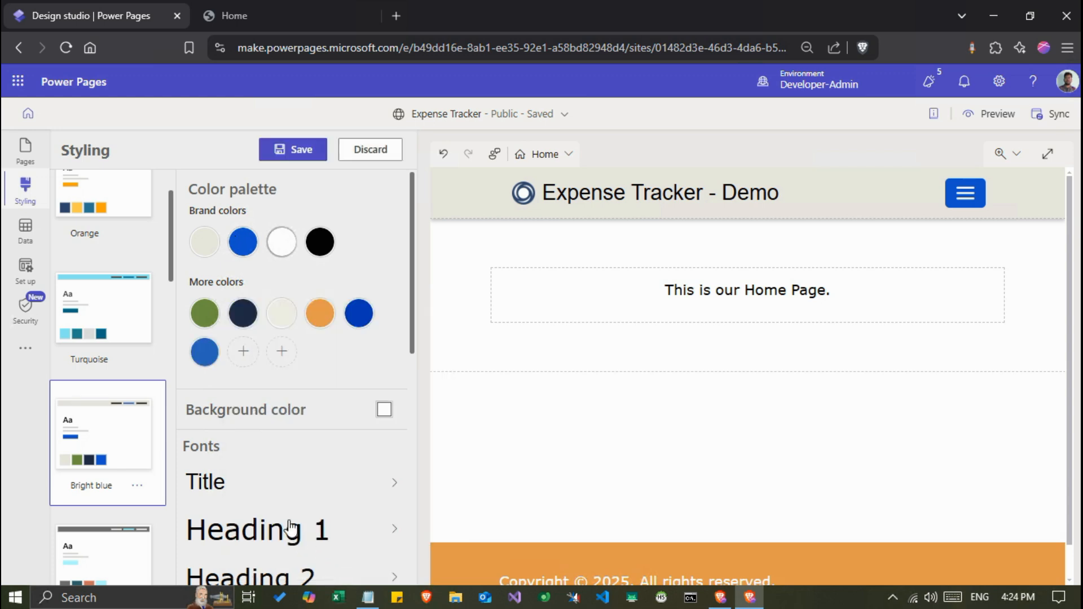
mouse_move(204, 360)
click(292, 154)
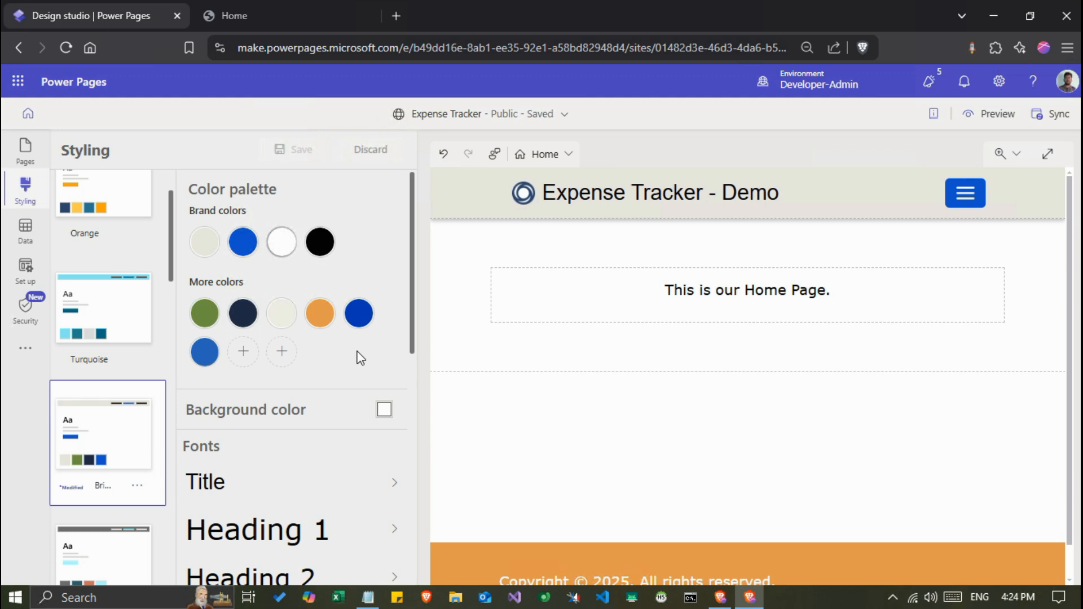
- Set the site header's background color to white in the header styling and close the header settings
click(23, 157)
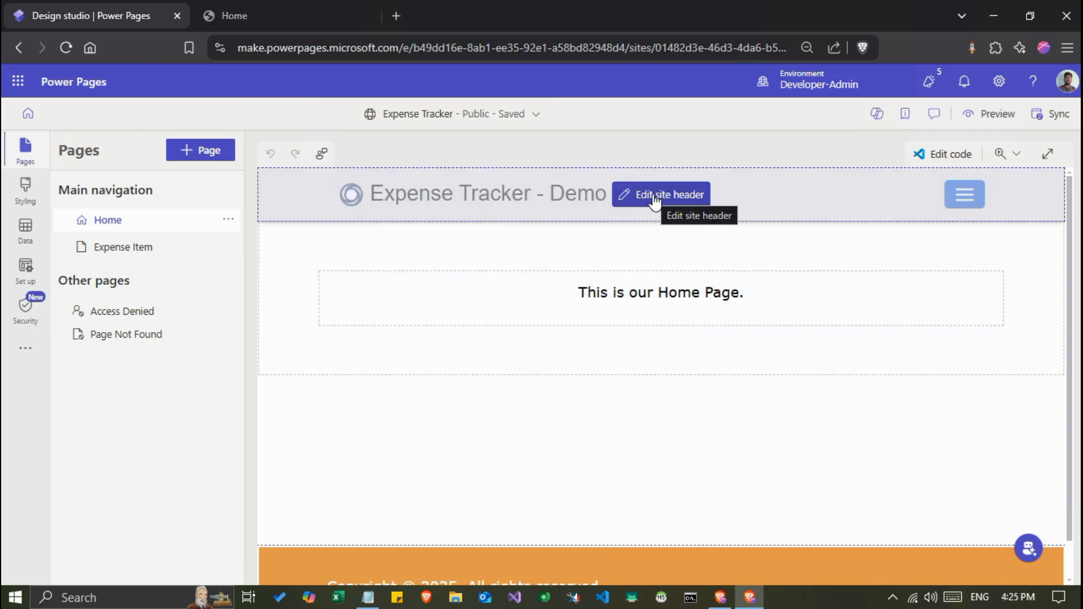
click(653, 197)
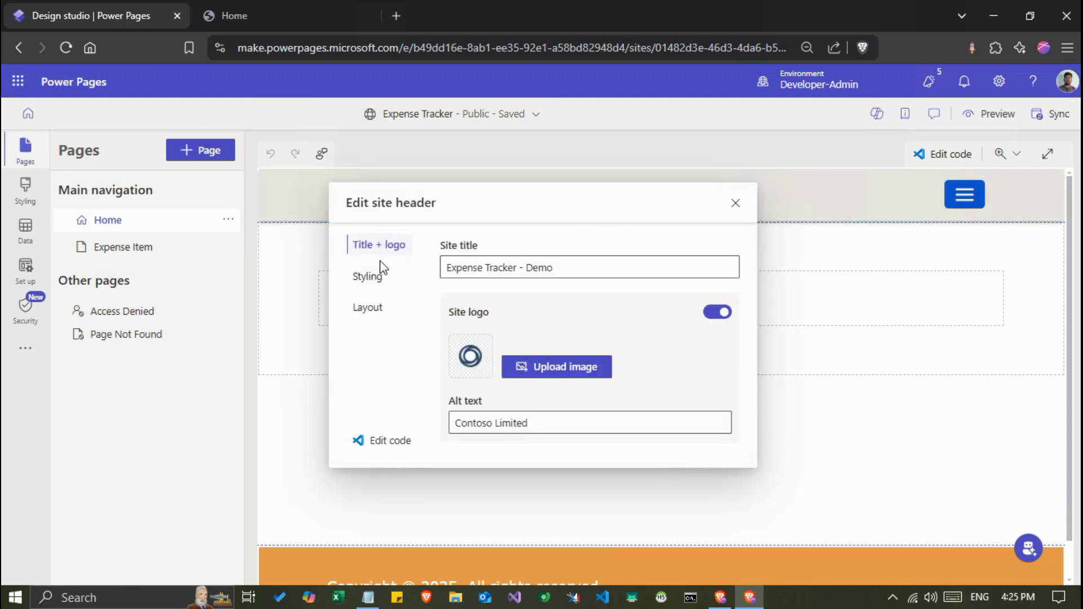
click(372, 278)
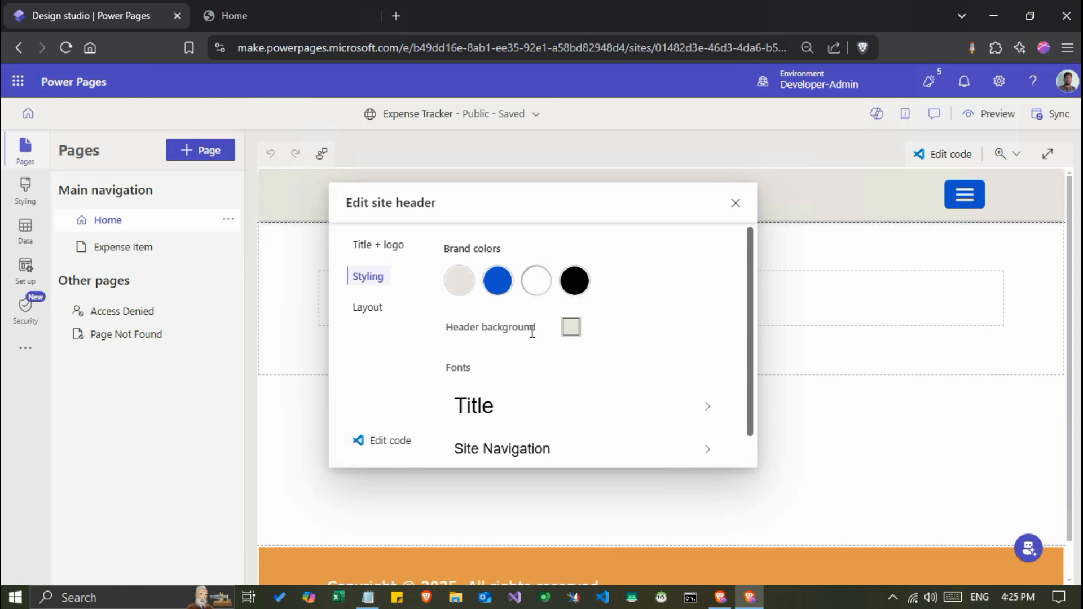
drag(445, 327, 554, 338)
click(571, 333)
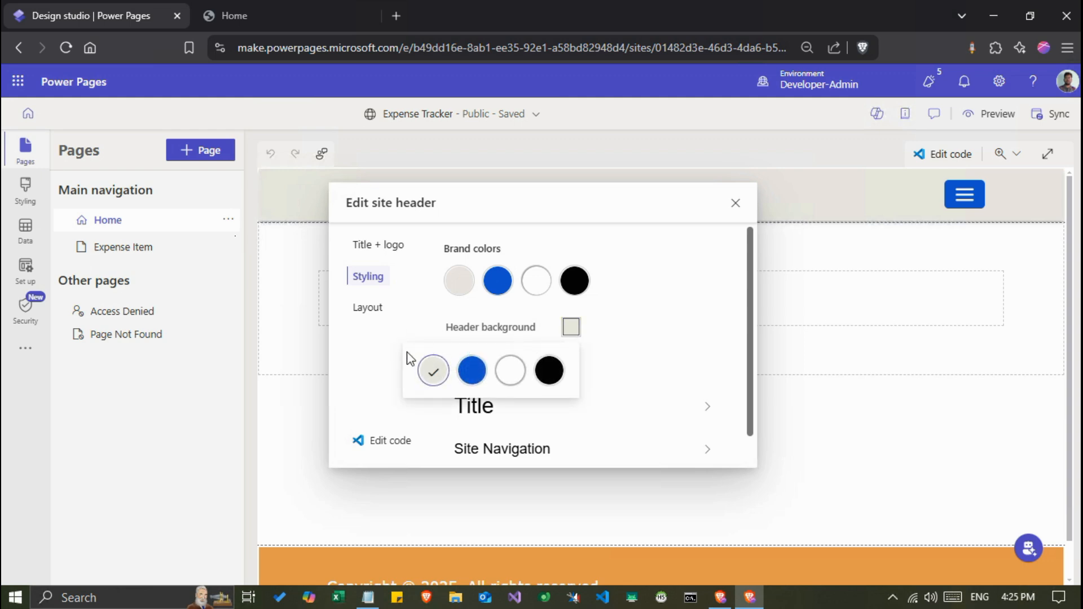
click(511, 372)
drag(560, 210, 588, 316)
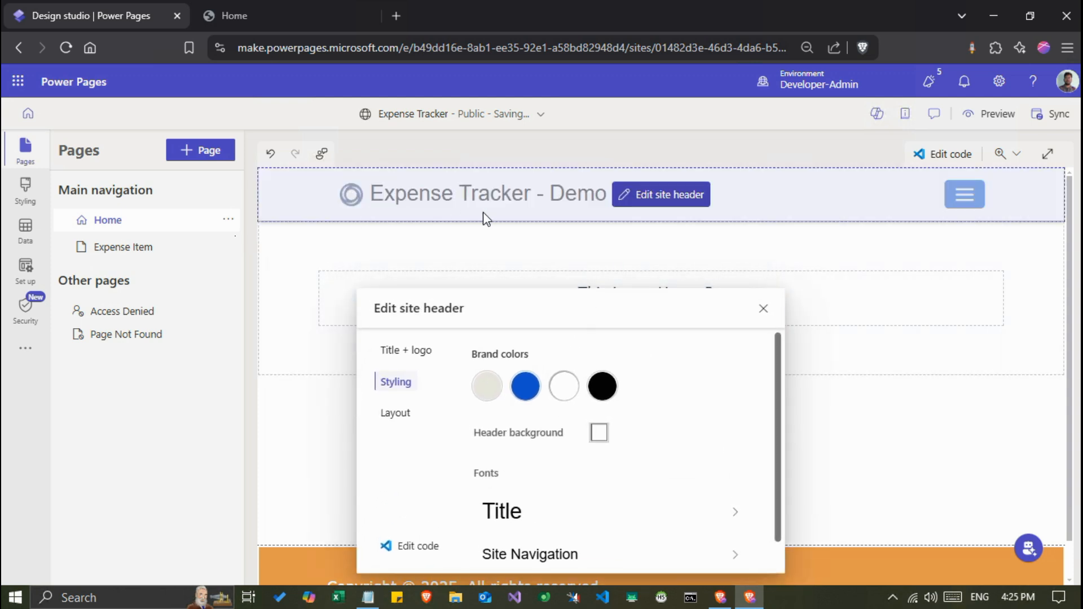
drag(585, 309, 631, 237)
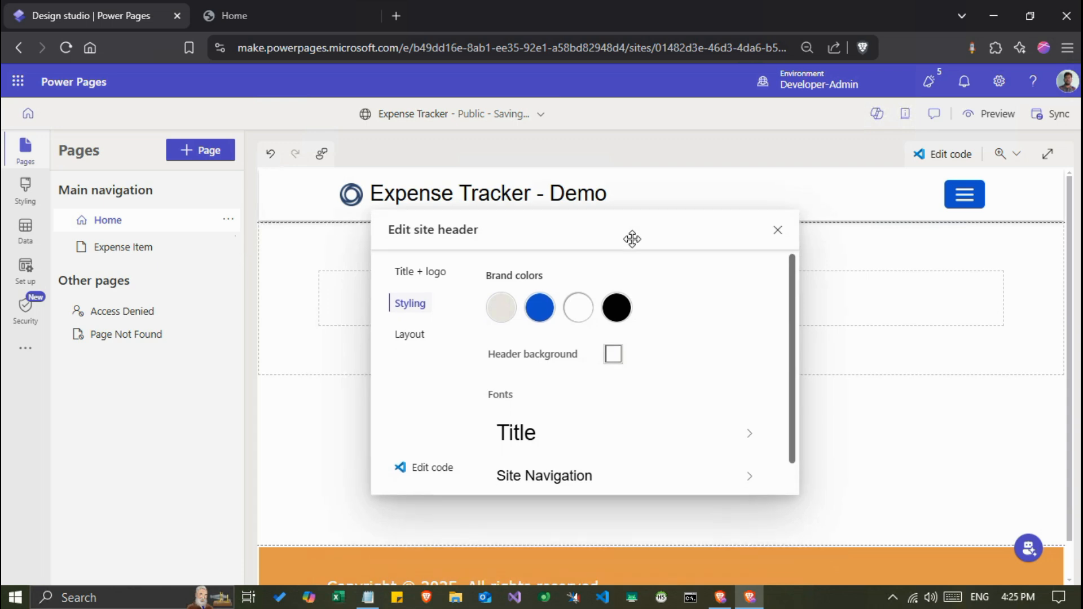
click(777, 231)
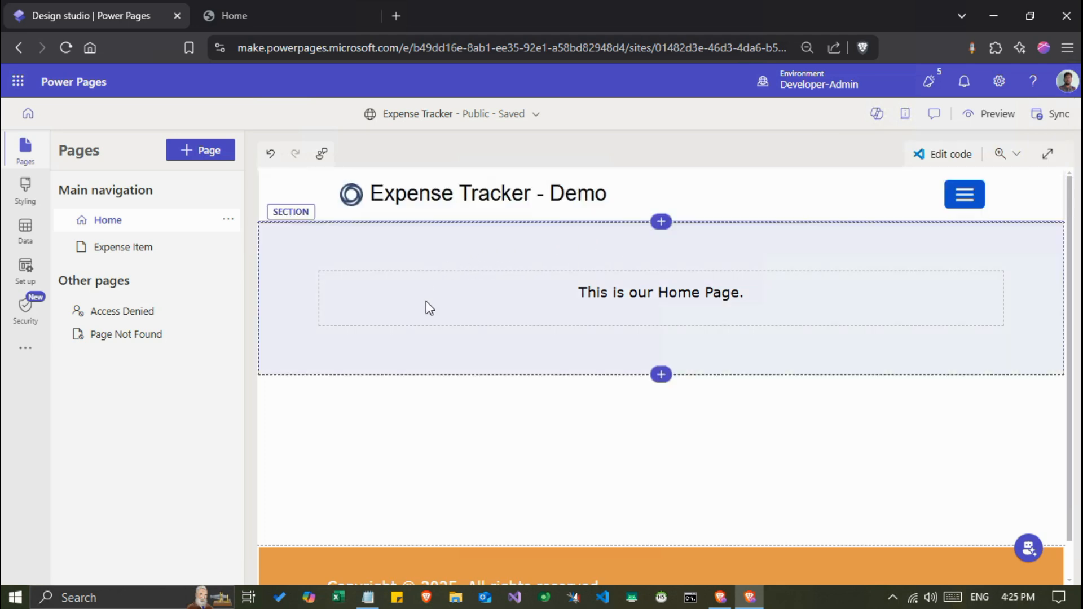
- Set the Home page footer's background to the custom color #2764ba
scroll(424, 442, down, 1)
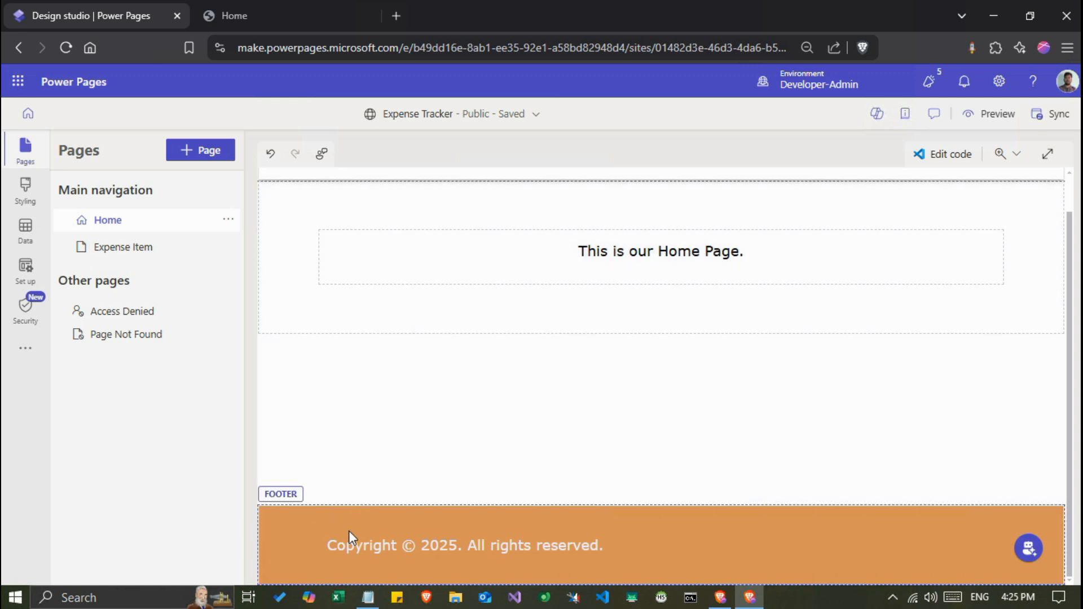
click(286, 530)
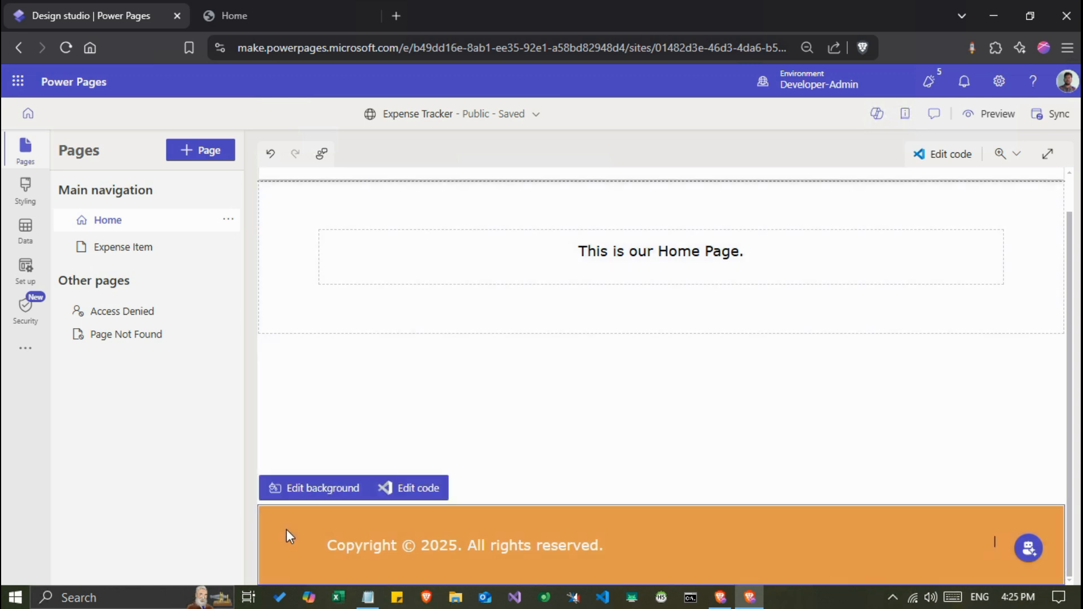
click(323, 490)
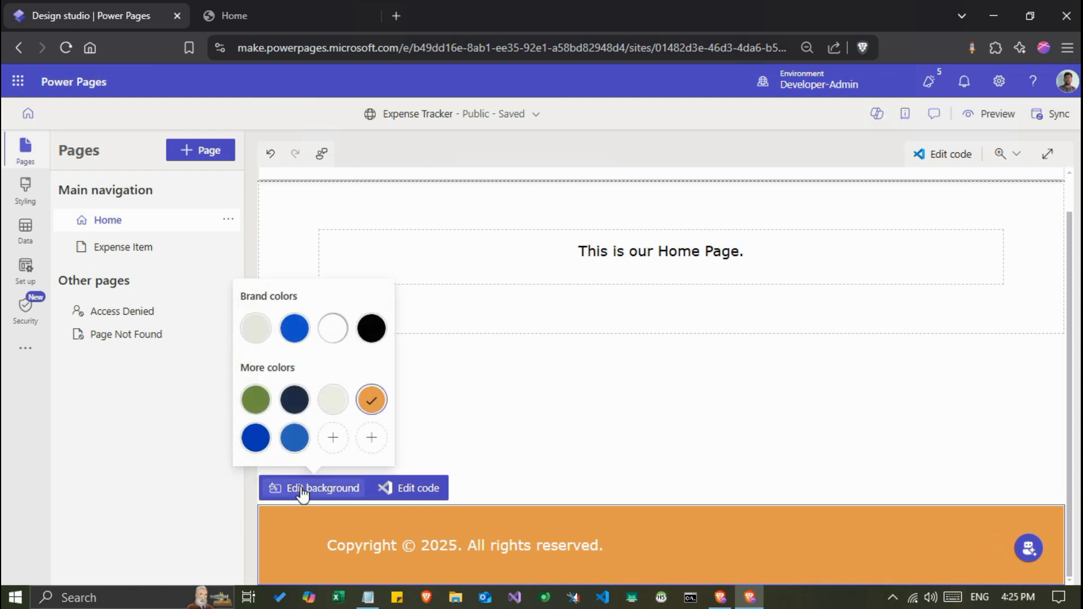
click(294, 449)
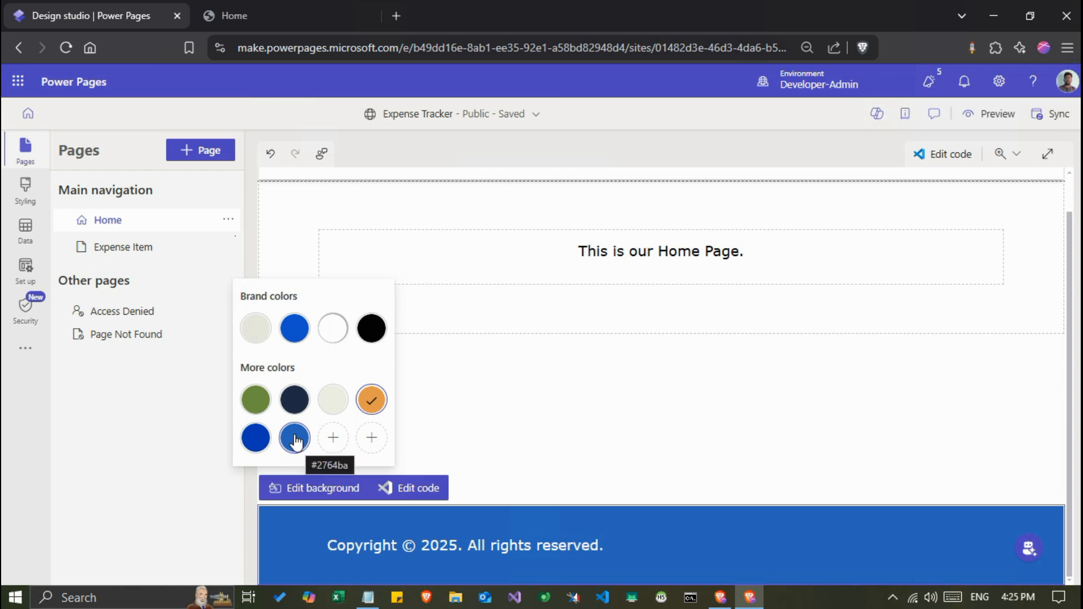
click(294, 440)
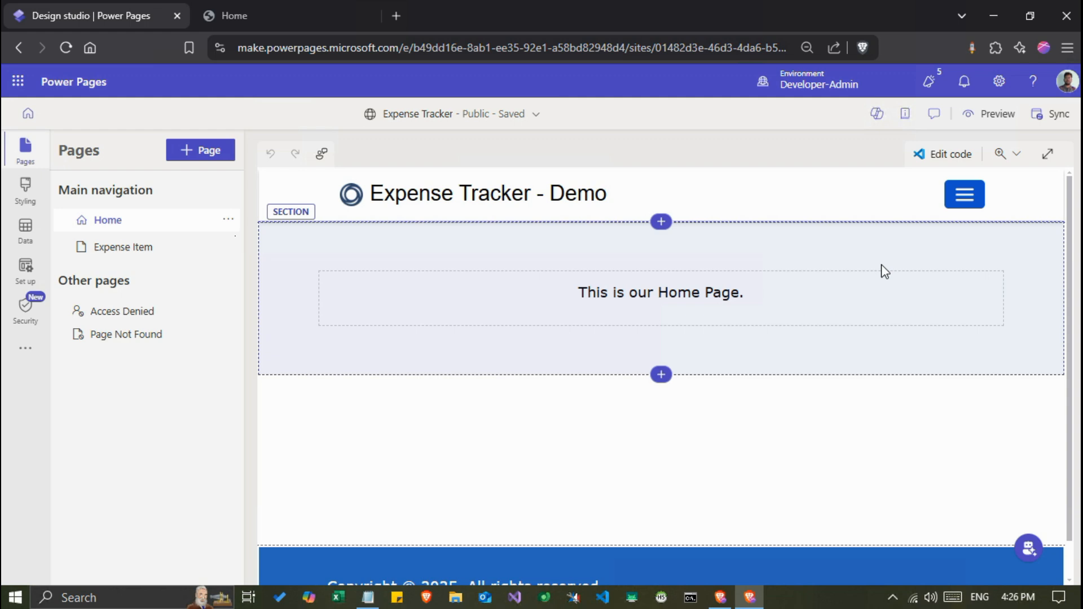
- Preview the site at desktop size, check the live Home page's header and footer colors, and return to the design studio's styling settings
click(996, 122)
click(938, 160)
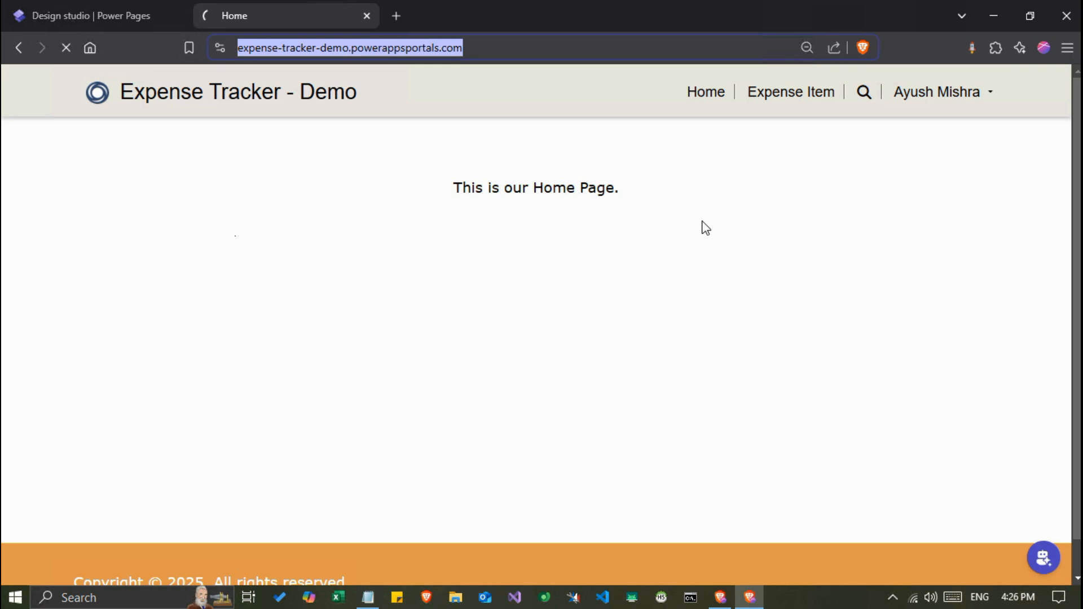
click(621, 288)
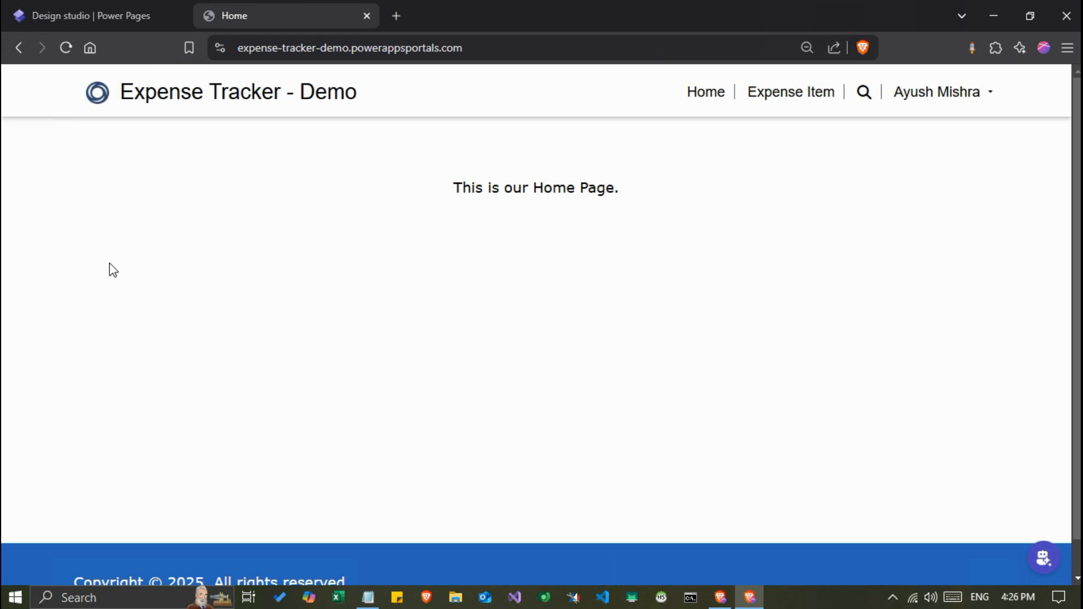
scroll(111, 269, down, 1)
scroll(111, 269, up, 1)
click(109, 17)
click(25, 192)
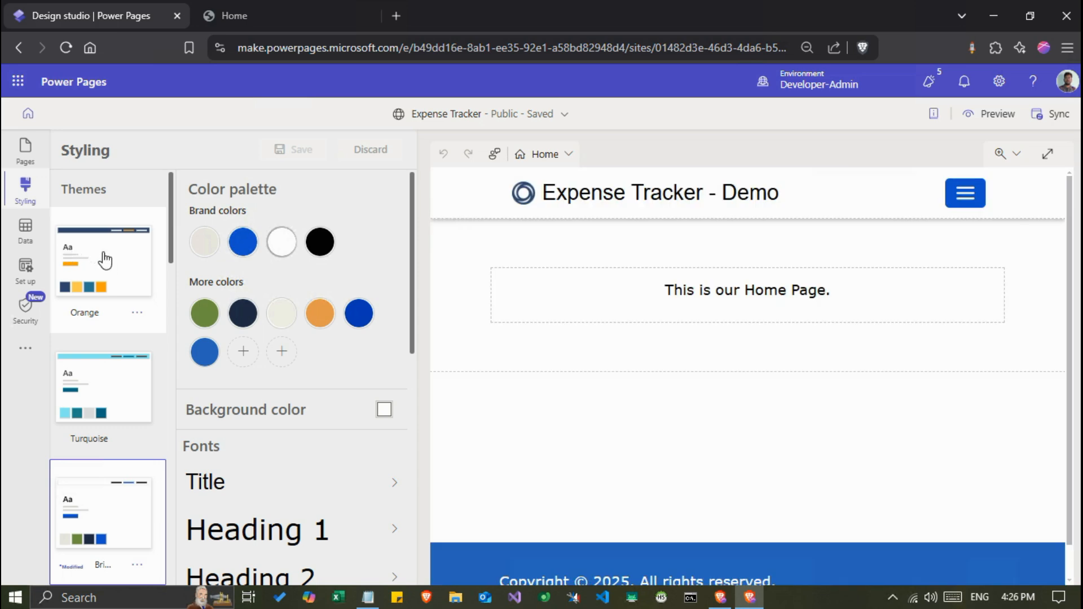
- Try setting the Bright blue theme's background color to the light beige brand color
scroll(126, 237, down, 3)
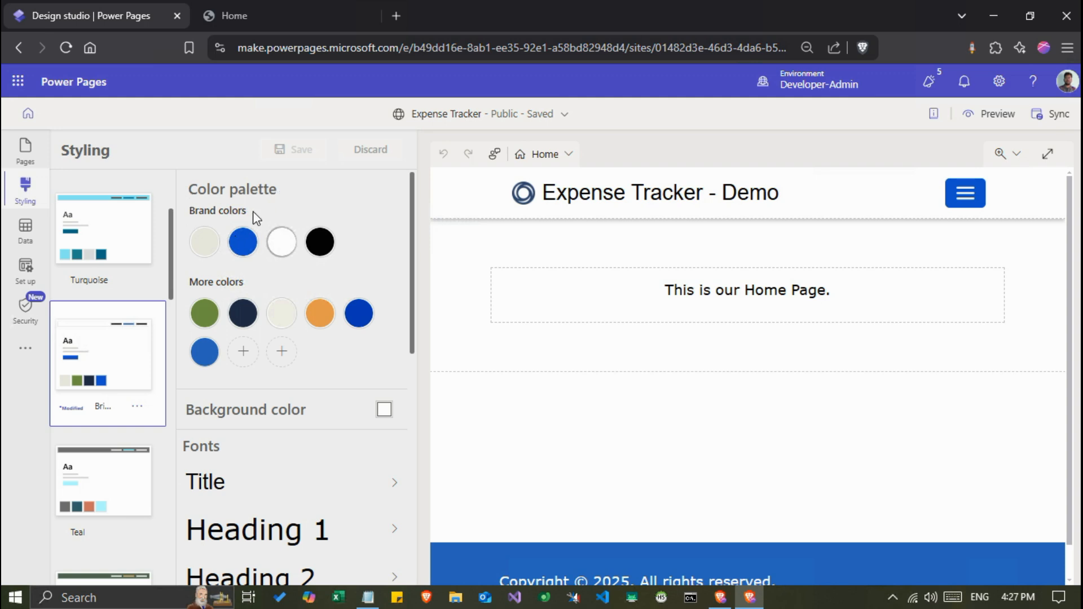
scroll(192, 214, down, 1)
scroll(194, 210, up, 1)
scroll(192, 375, down, 2)
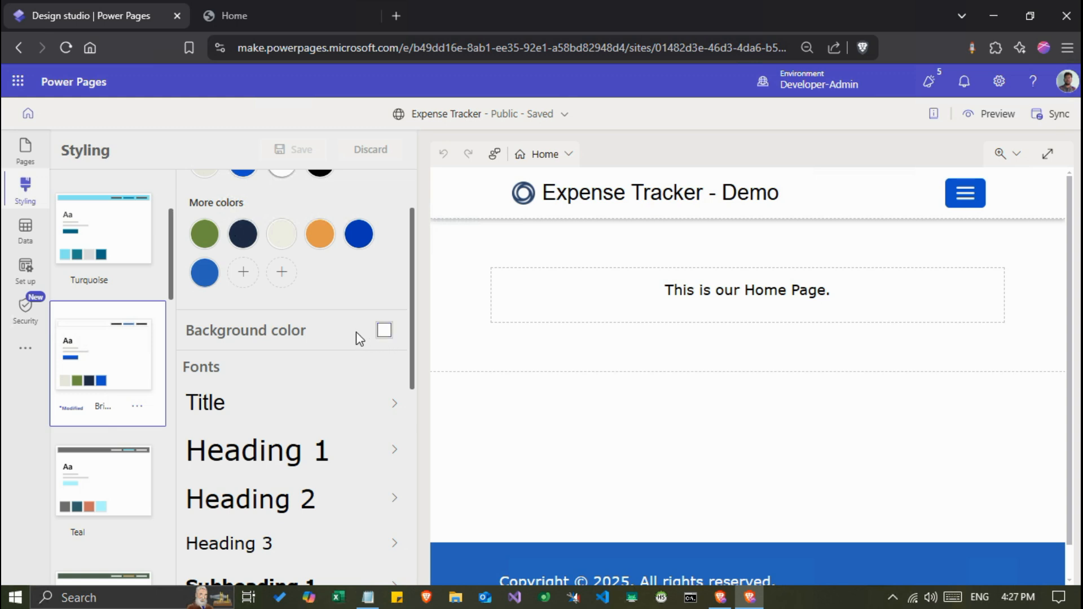
click(384, 332)
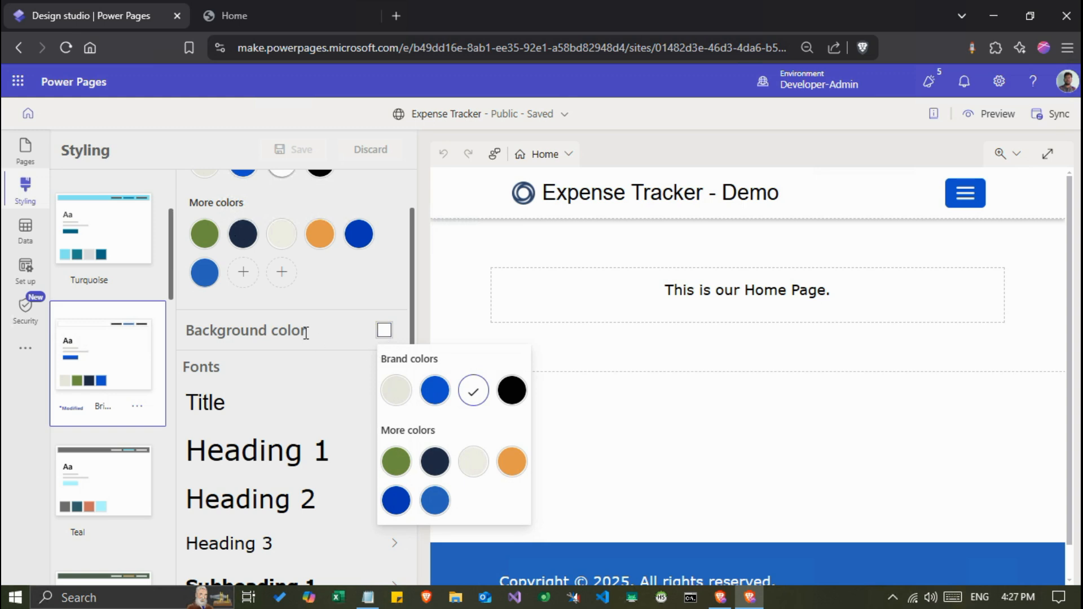
click(397, 390)
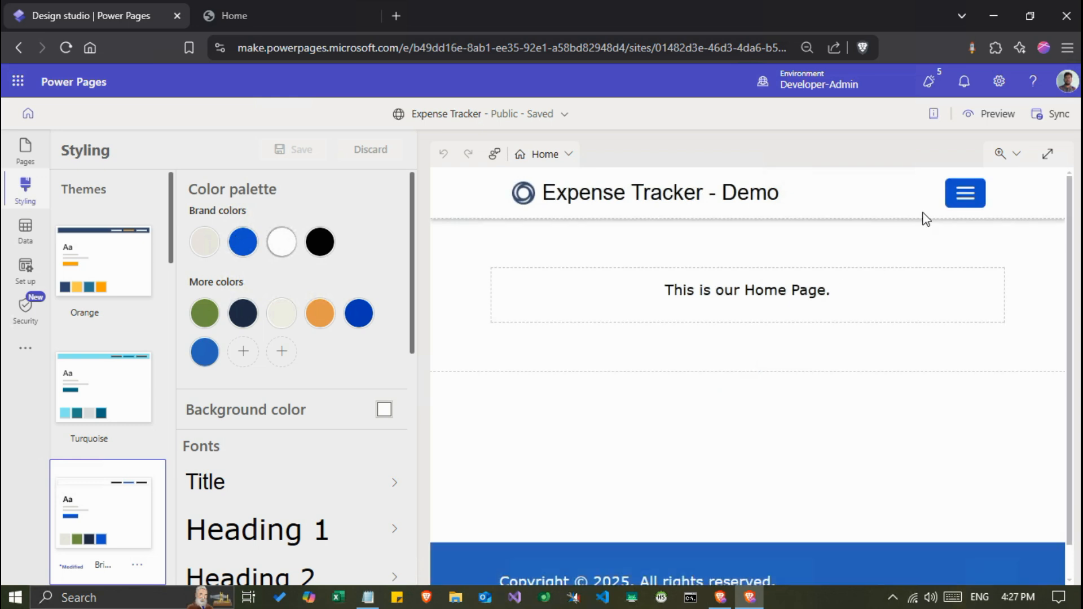
- Preview the site at desktop size, check the live Home page's background, and return to the design studio
click(965, 116)
click(911, 150)
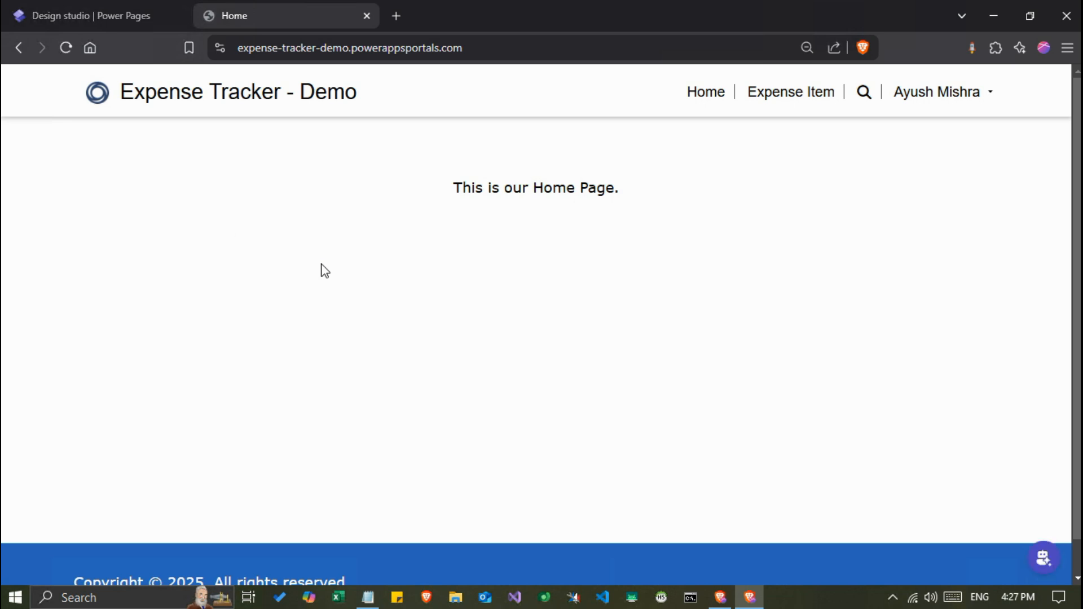
click(90, 9)
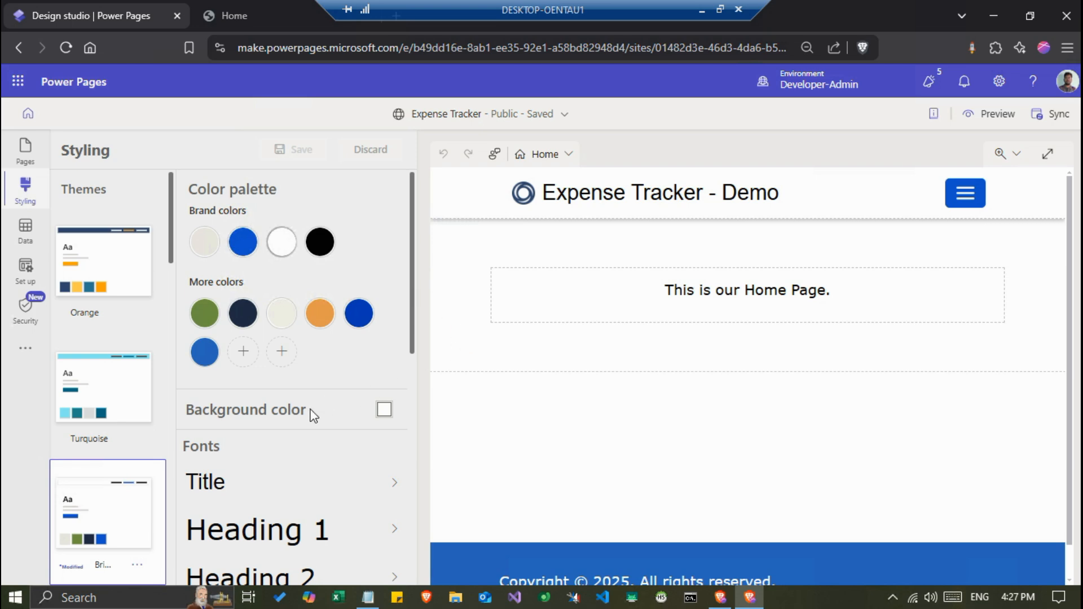
- Set the Bright blue theme's background color to the light beige brand color and save the styling
scroll(102, 442, down, 4)
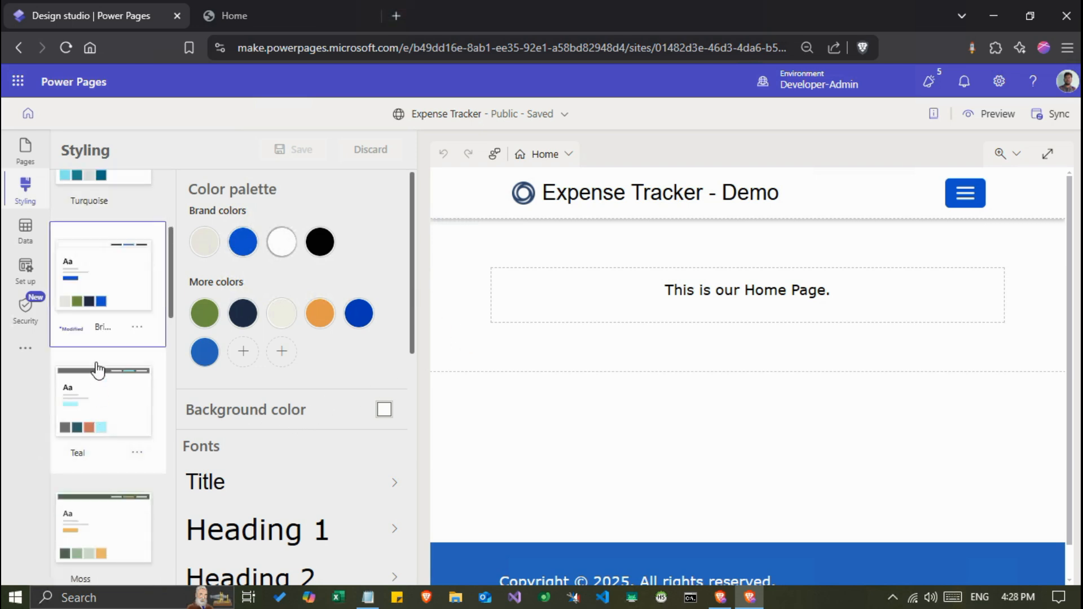
scroll(96, 379, up, 1)
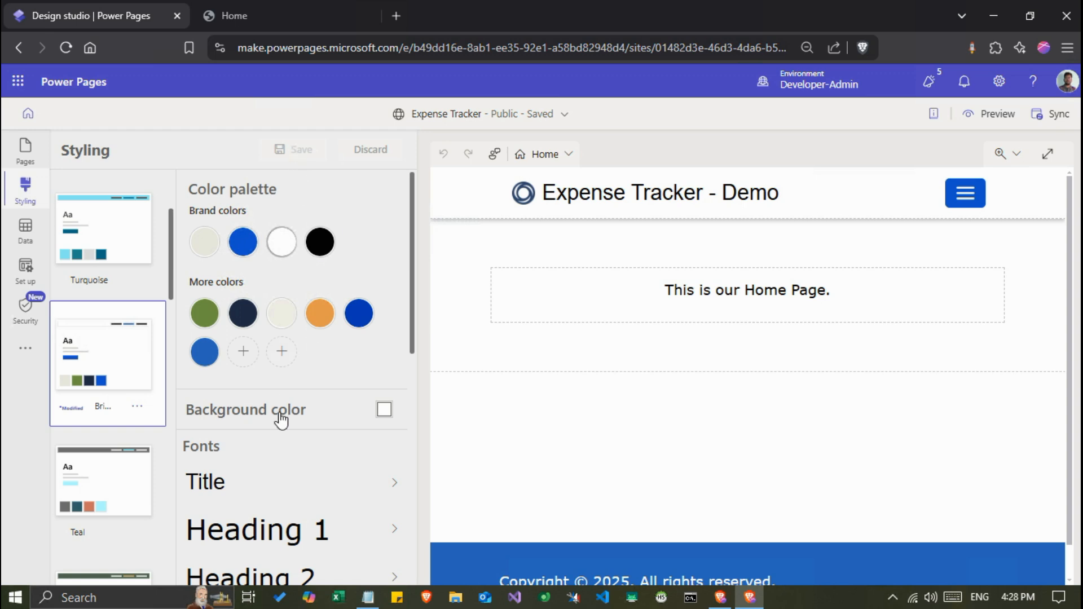
click(384, 410)
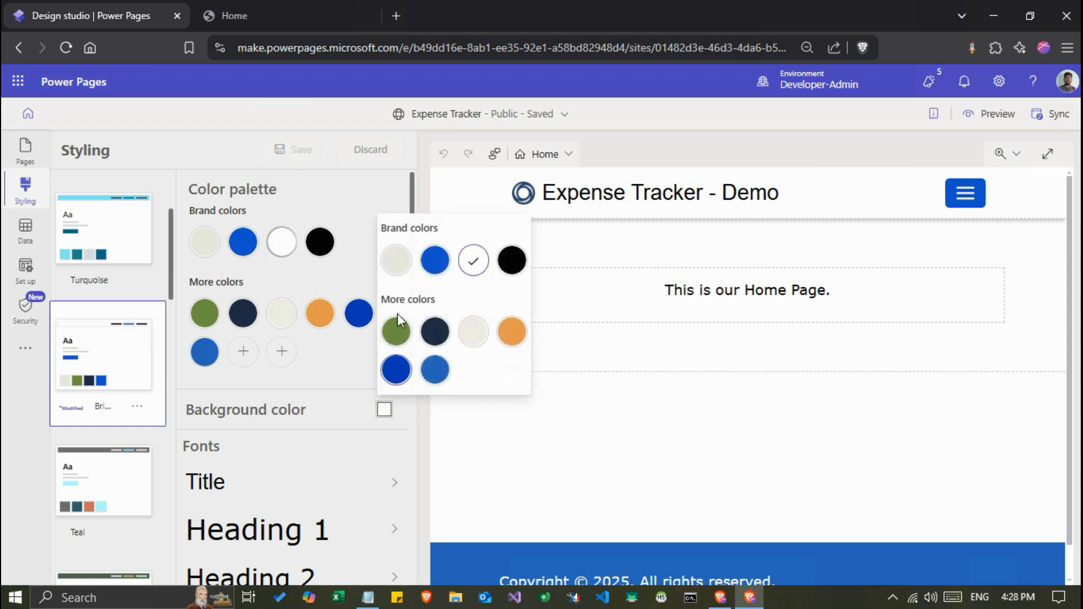
click(393, 266)
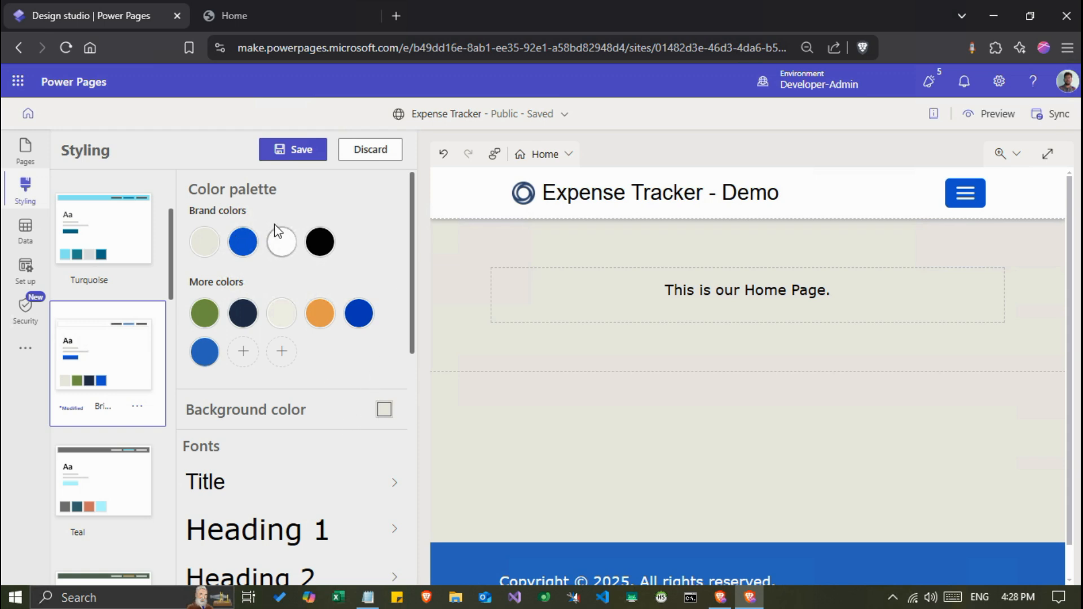
click(292, 153)
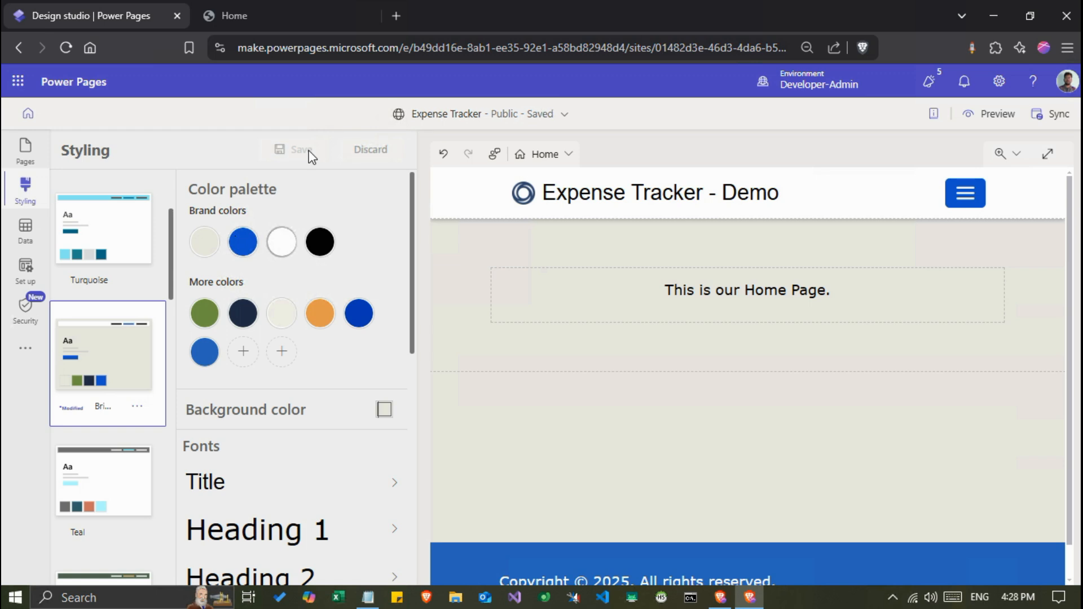
- Preview the saved styling at desktop size, inspect the Home page's background color, and return to the design studio
click(992, 115)
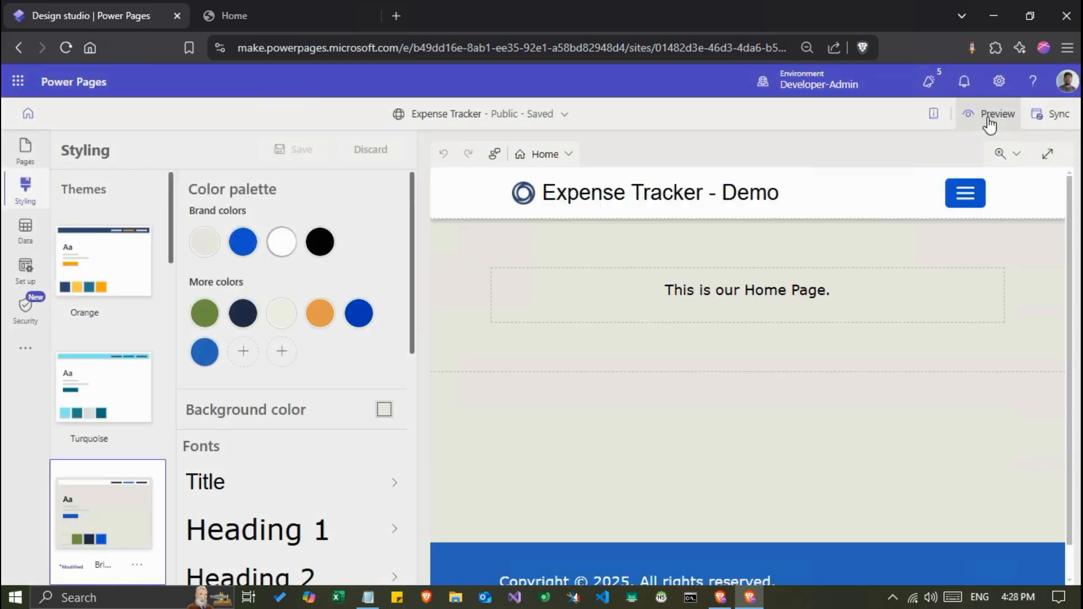
click(990, 122)
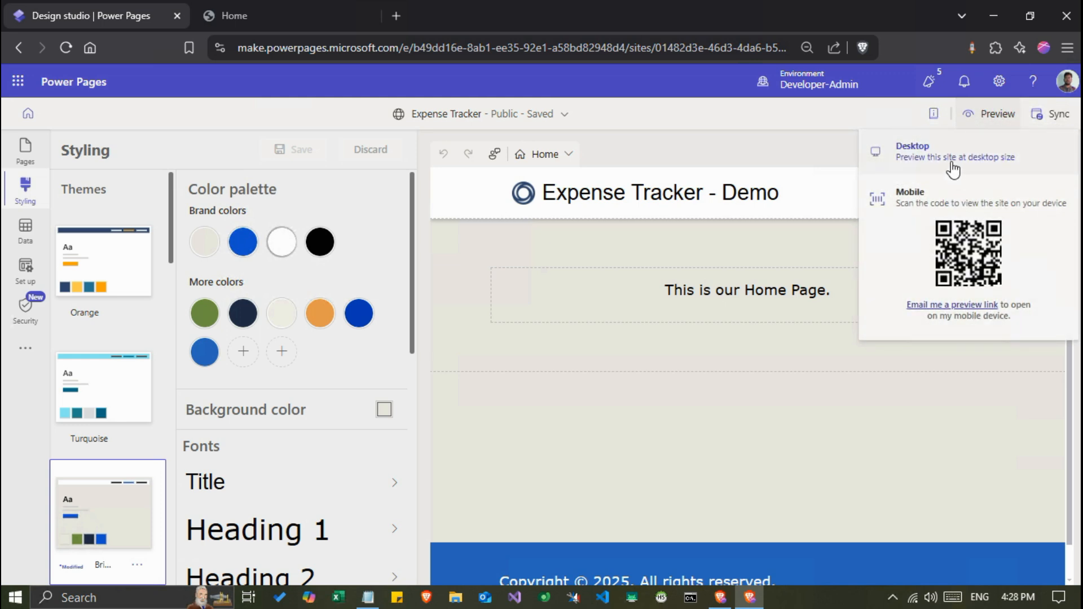
click(952, 155)
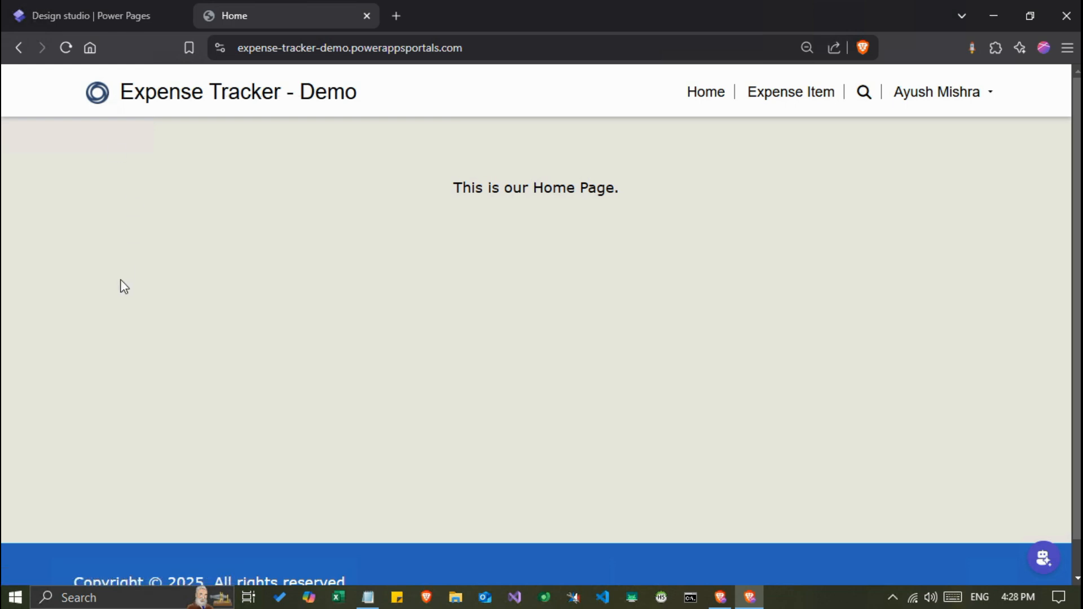
click(94, 23)
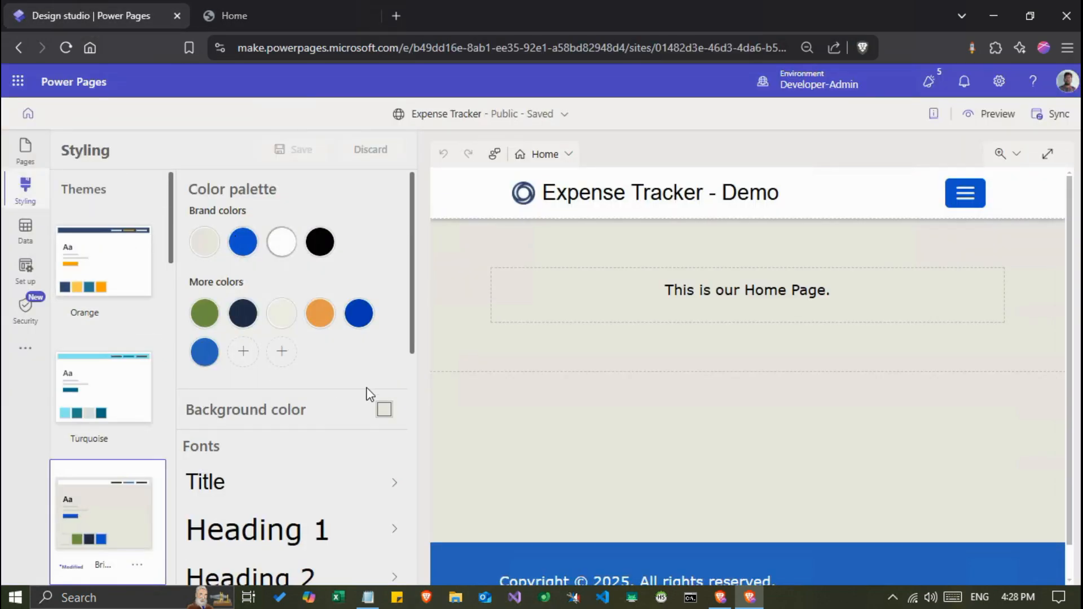
- Look over the theme's background color choices and the font, weight, size and color options of the Title style
click(384, 411)
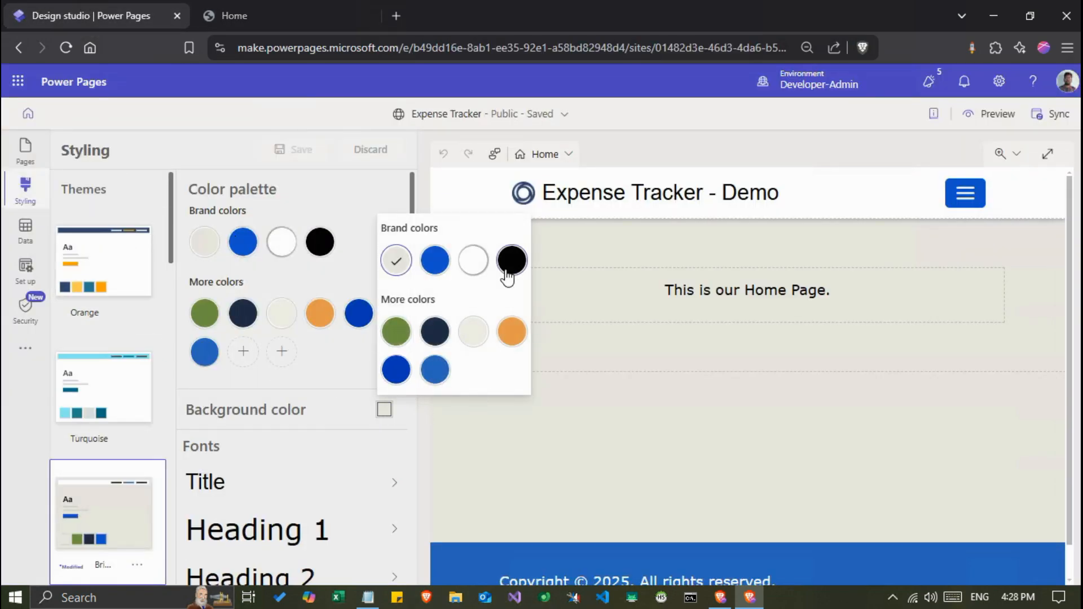
click(312, 410)
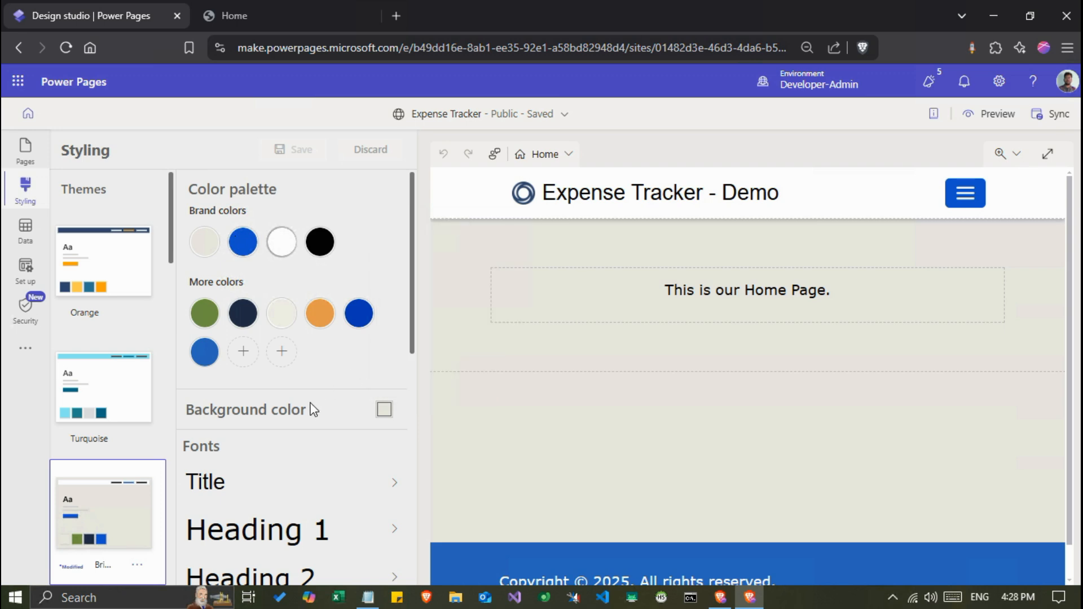
scroll(309, 414, down, 4)
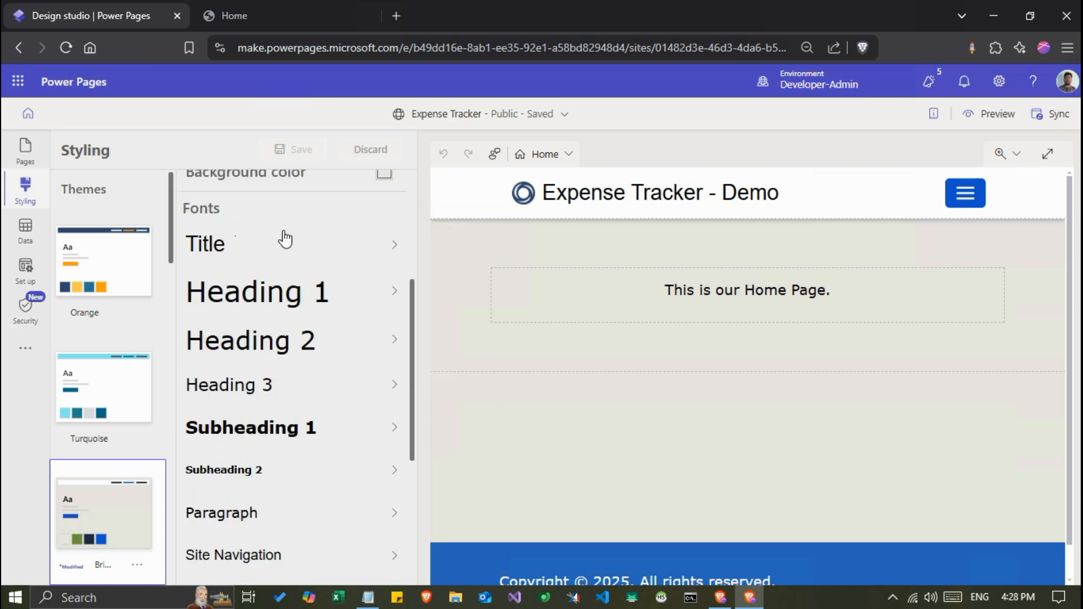
scroll(294, 314, down, 2)
scroll(295, 314, up, 4)
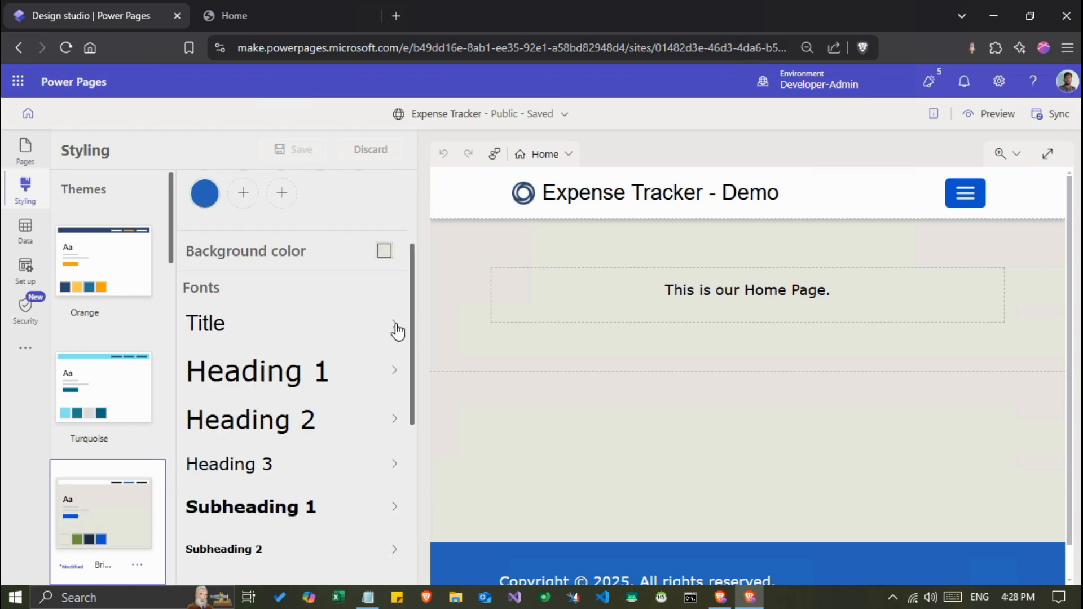
click(393, 330)
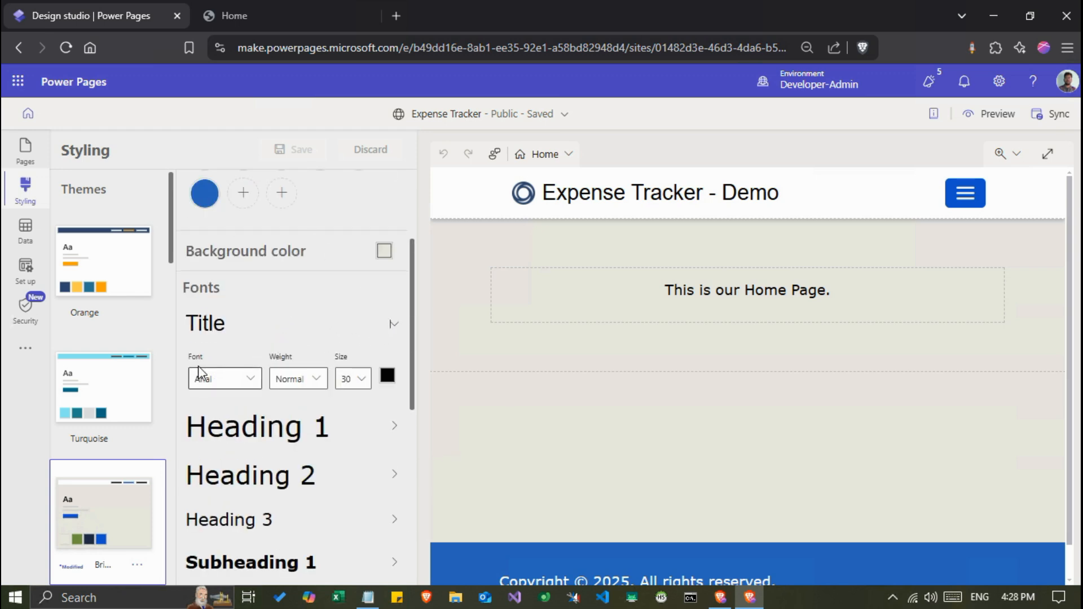
click(248, 378)
click(246, 381)
scroll(387, 384, down, 3)
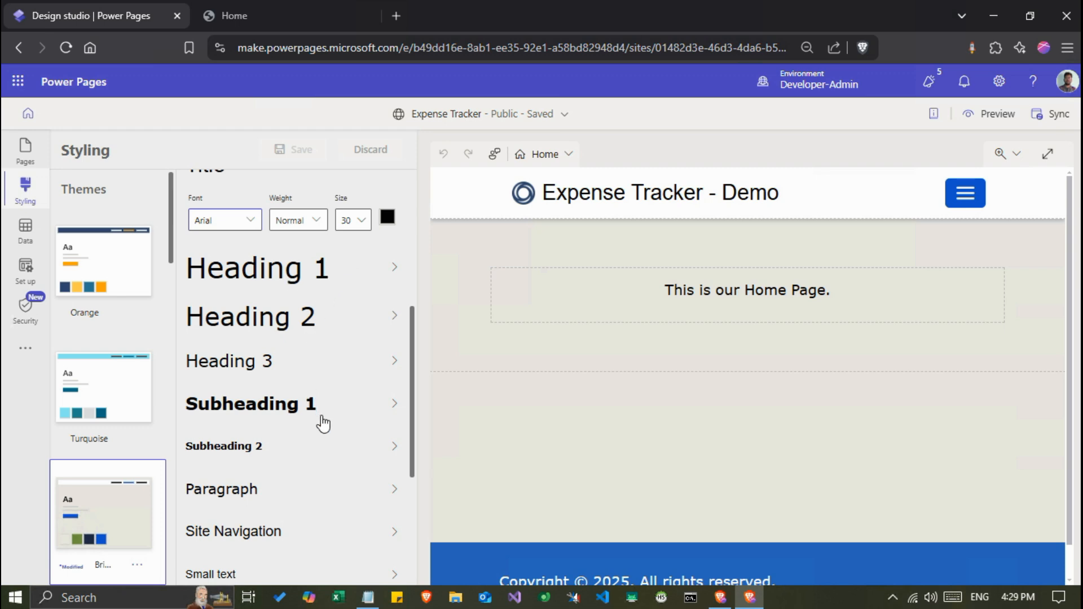
- Review the remaining font styles, including Site Navigation, the button and link styles, and the sections' margins and spacing settings
scroll(319, 420, down, 2)
scroll(316, 420, down, 2)
triple_click(276, 384)
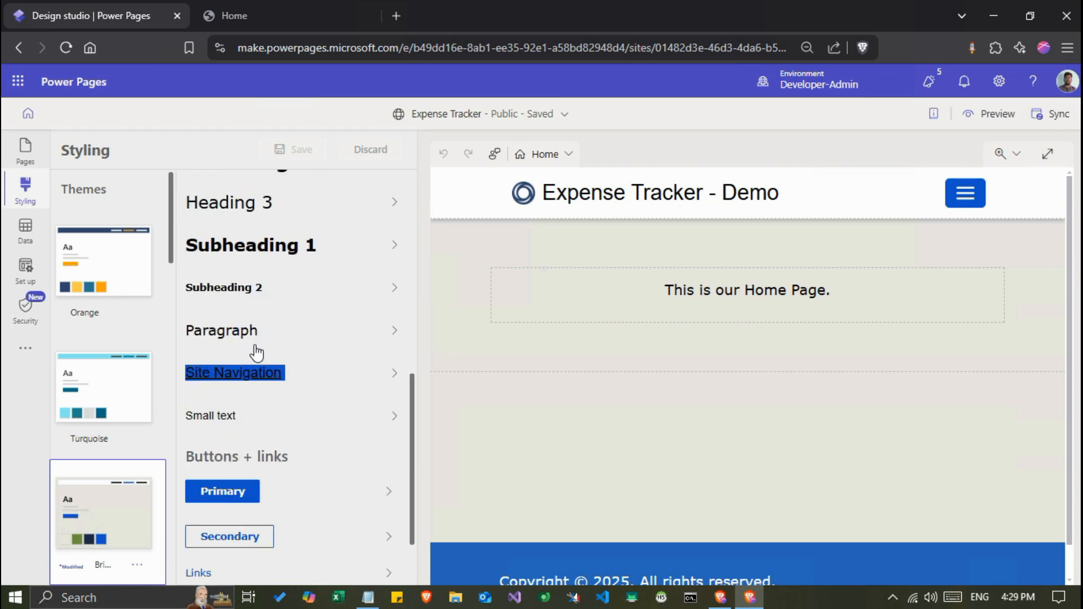
click(268, 382)
triple_click(254, 382)
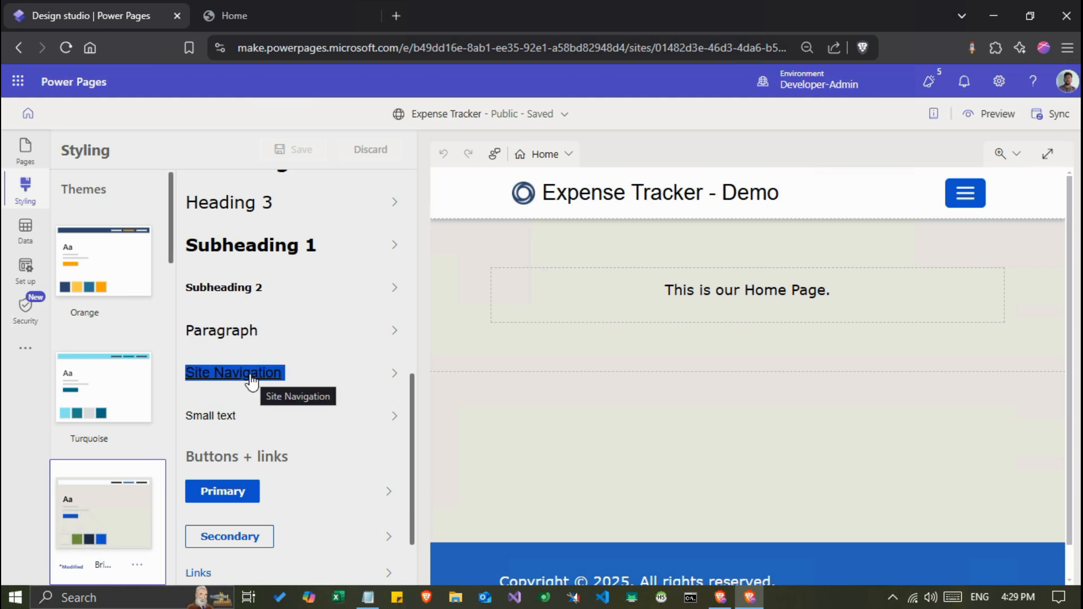
click(220, 369)
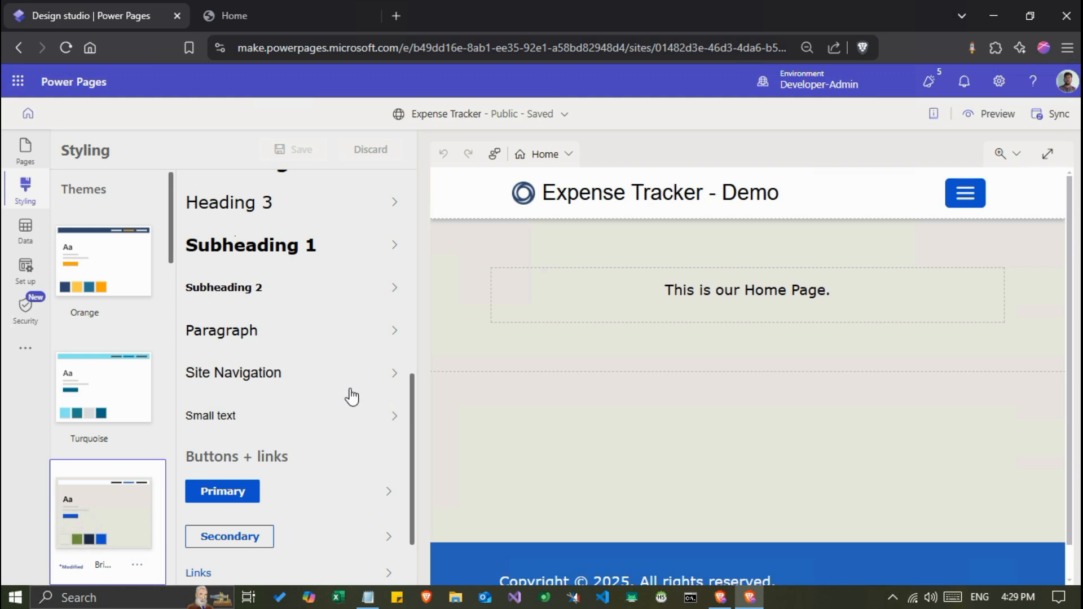
scroll(282, 397, down, 1)
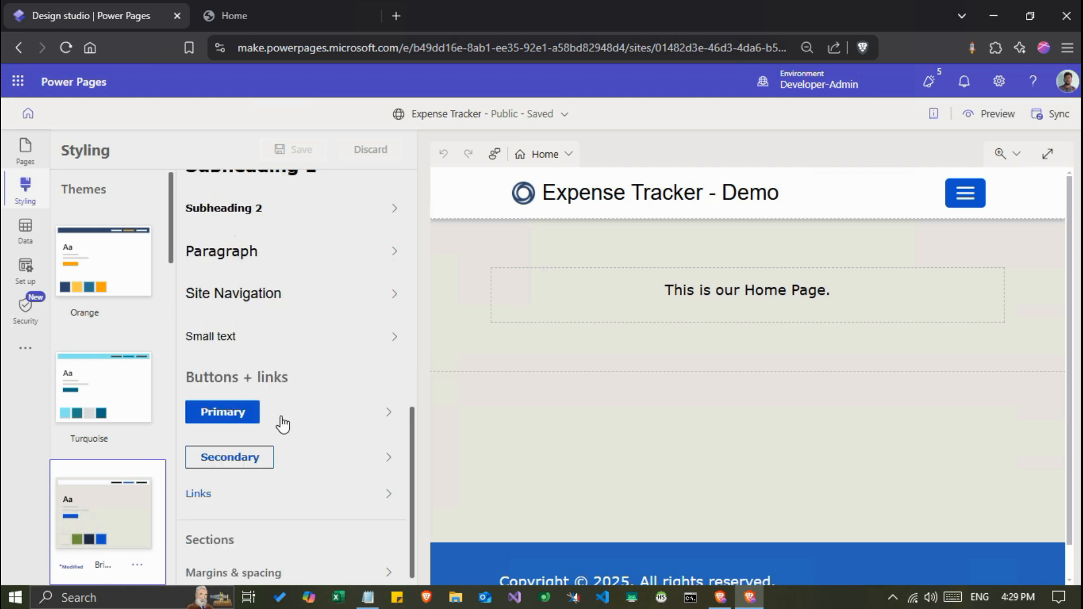
scroll(307, 399, down, 1)
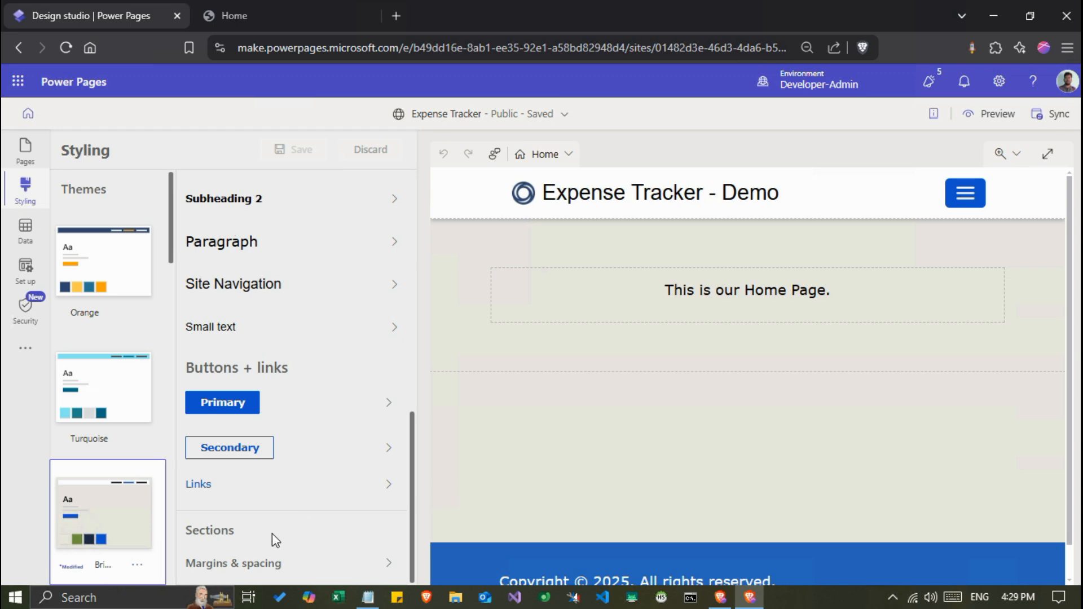
click(383, 564)
scroll(298, 531, down, 2)
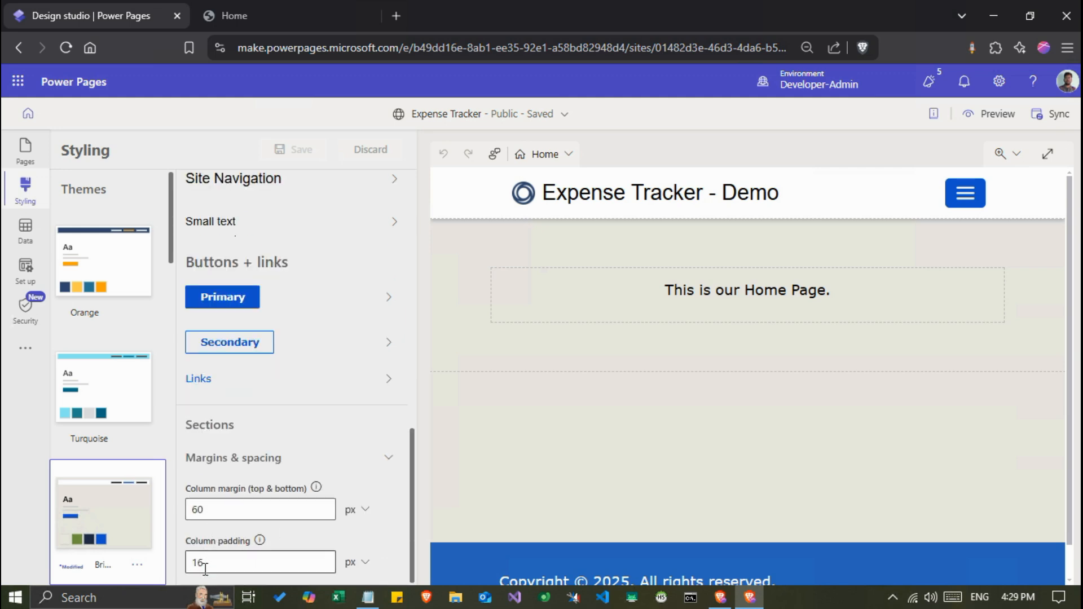
scroll(364, 544, up, 3)
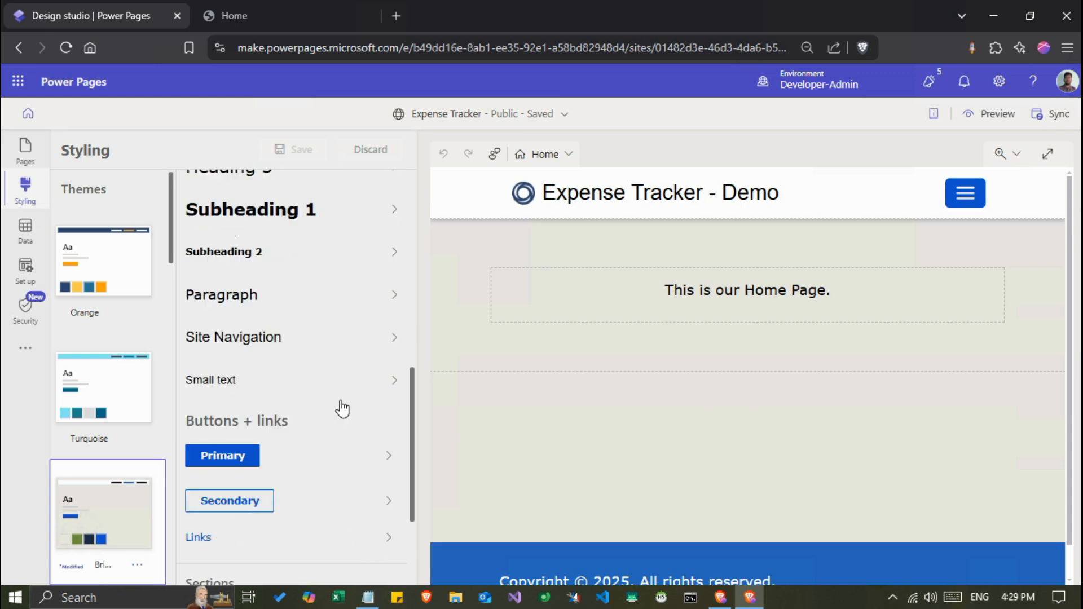
scroll(88, 454, down, 3)
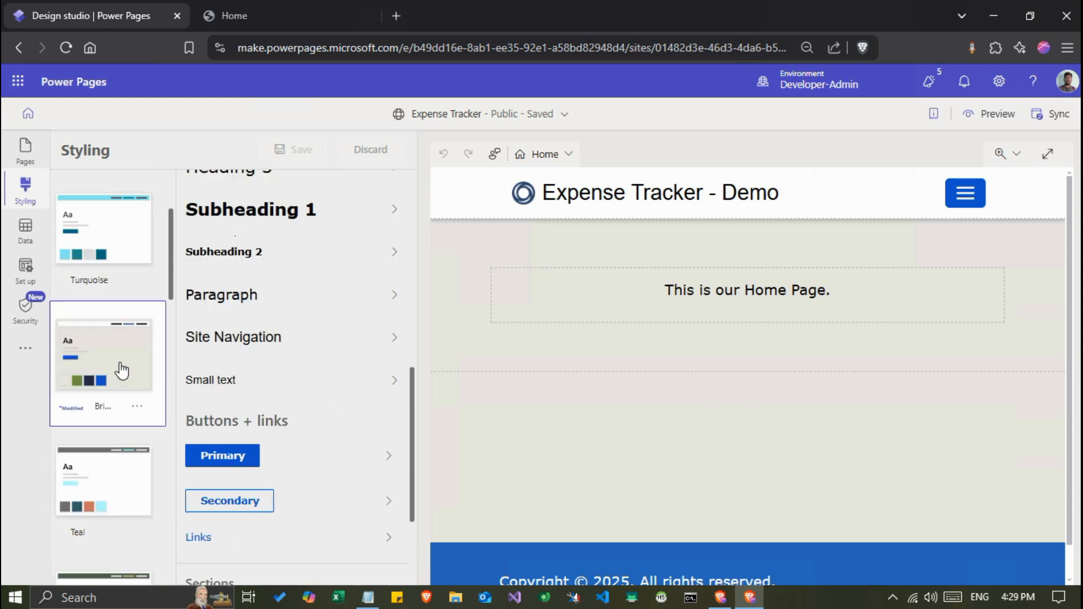
scroll(248, 363, up, 9)
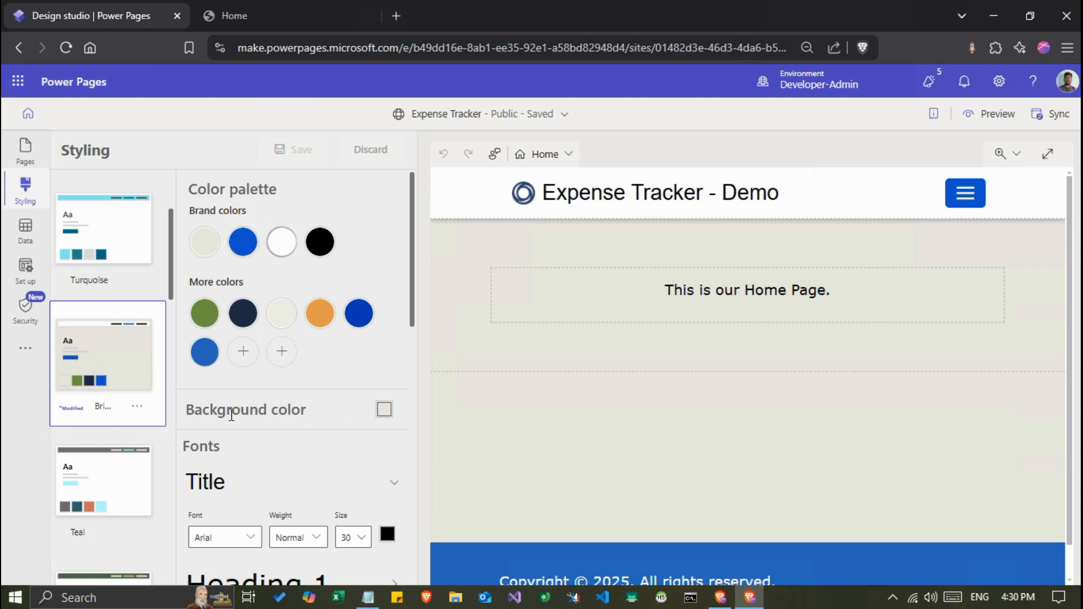
- Reset the Bright blue theme to default and check the Home page's header, background and footer colors
click(135, 410)
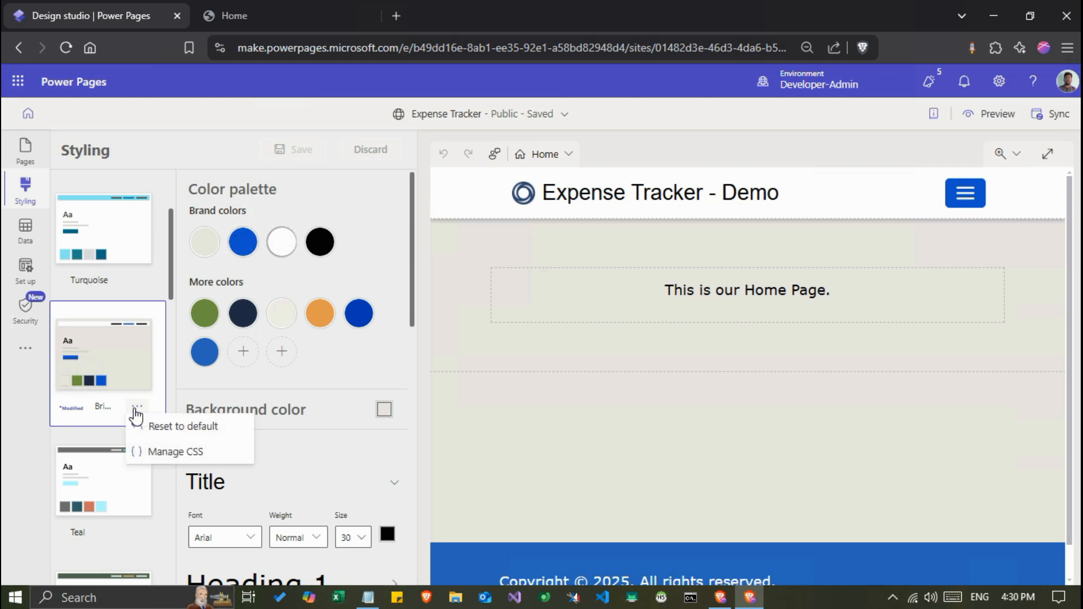
click(179, 432)
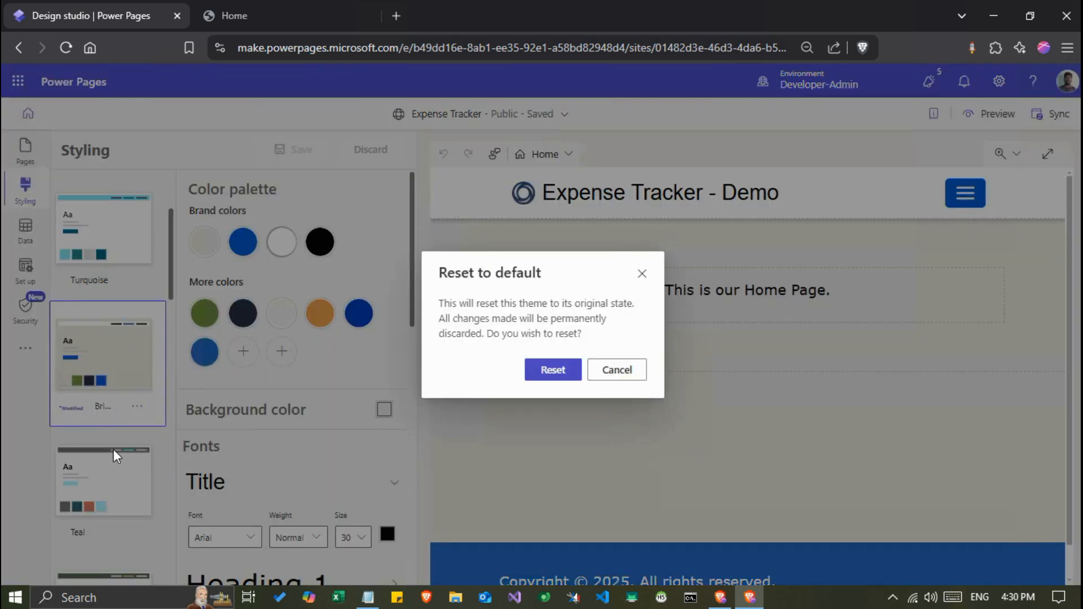
click(544, 370)
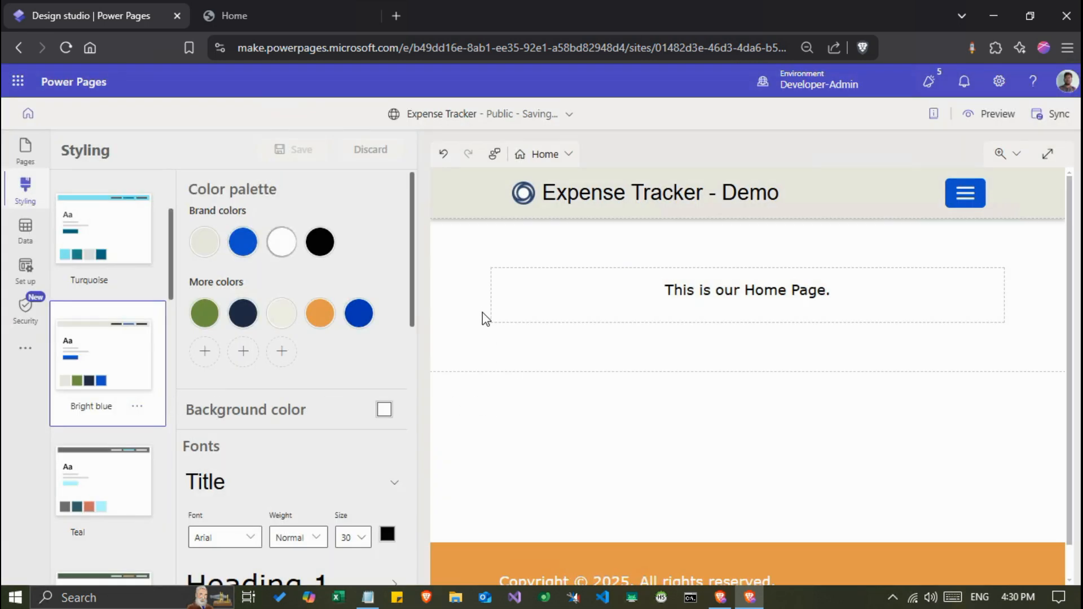
scroll(490, 443, down, 1)
scroll(790, 457, up, 1)
scroll(473, 383, down, 1)
scroll(485, 392, up, 1)
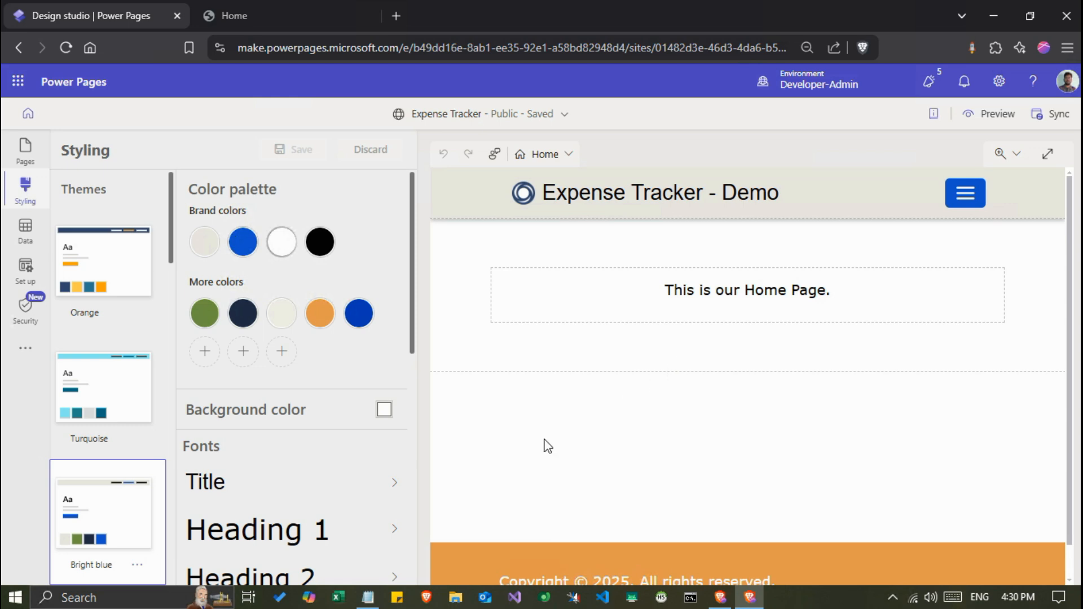
scroll(546, 445, down, 1)
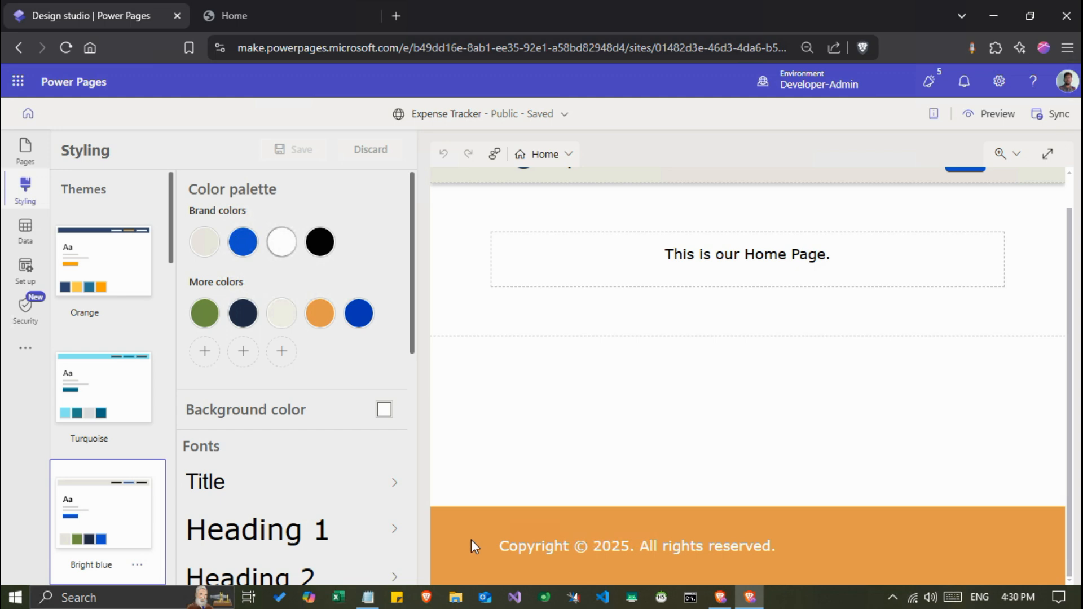
- Open the Home page for editing and set its footer background to the bright blue from the brand colors
scroll(466, 540, up, 1)
scroll(466, 539, down, 1)
scroll(471, 541, up, 1)
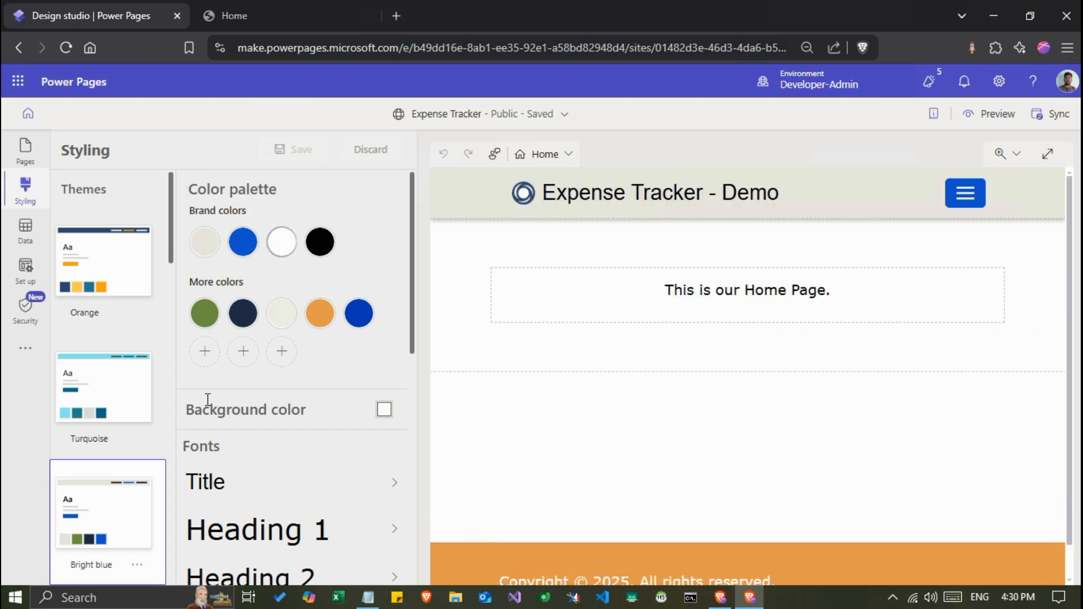
click(26, 149)
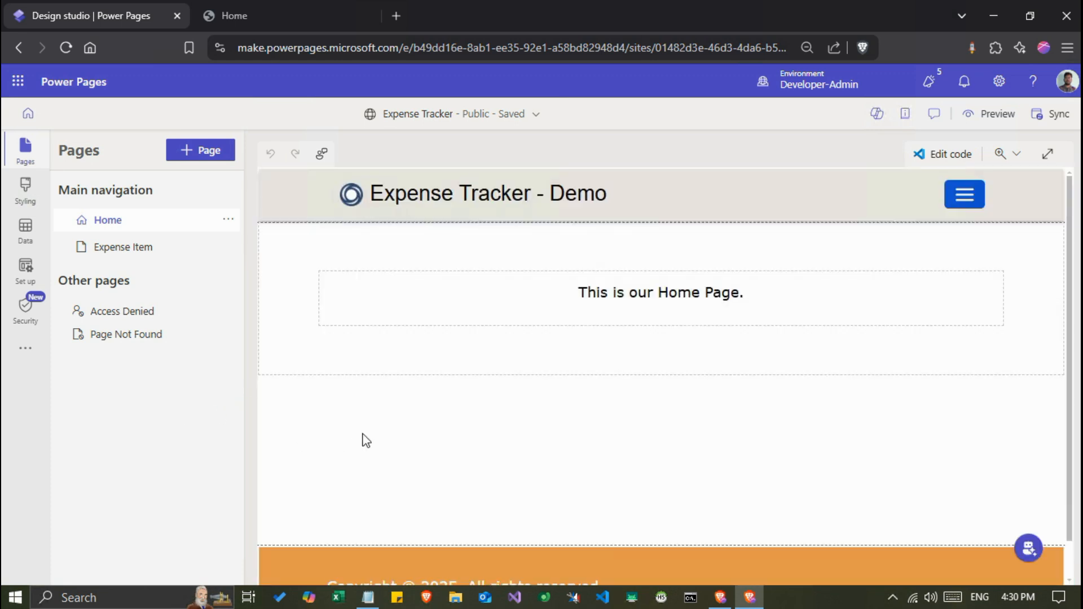
scroll(365, 440, down, 1)
mouse_move(297, 530)
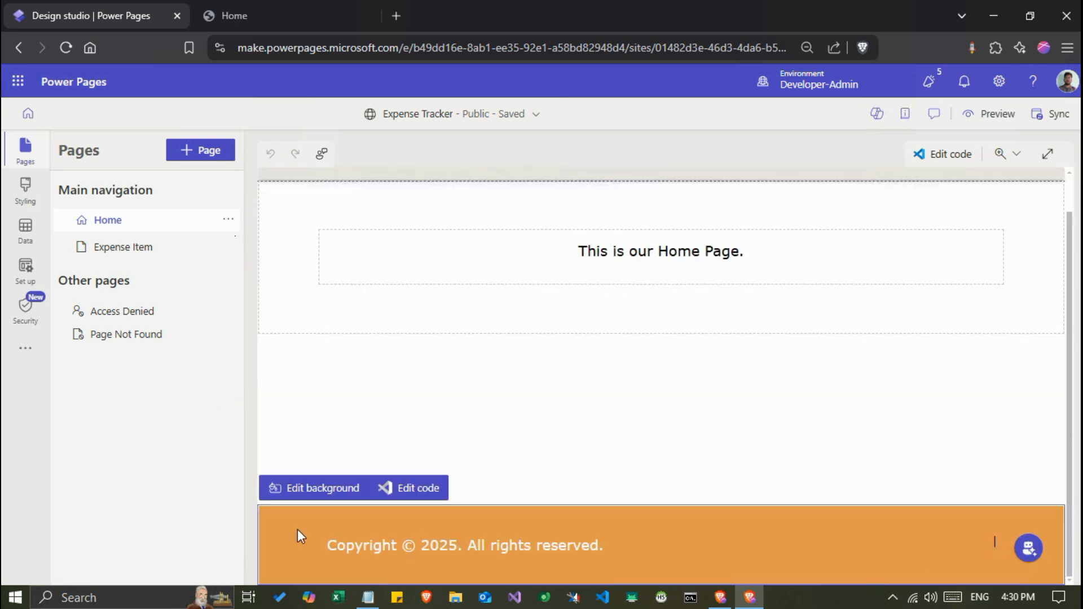
click(315, 491)
click(257, 444)
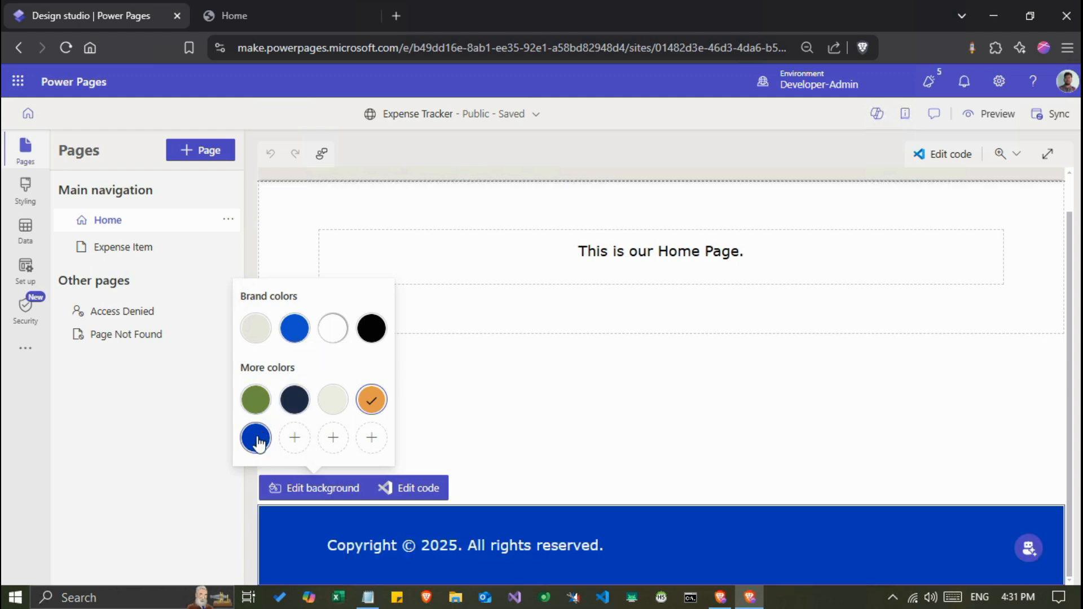
click(294, 328)
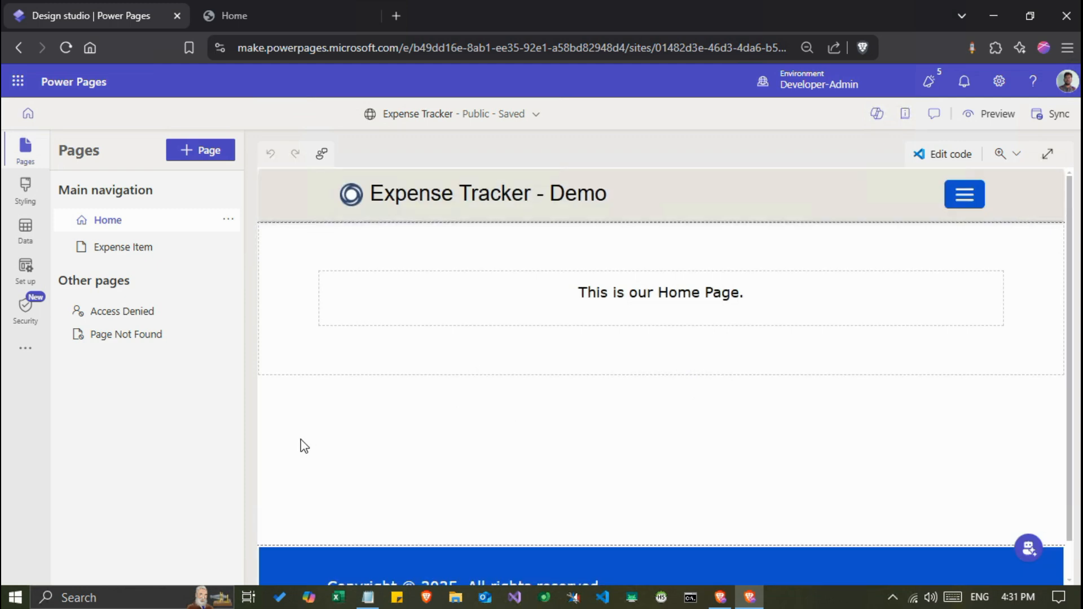
scroll(287, 442, down, 1)
scroll(287, 442, up, 1)
- Add a page named Contact from the blank standard layout and include it in the main navigation
click(195, 151)
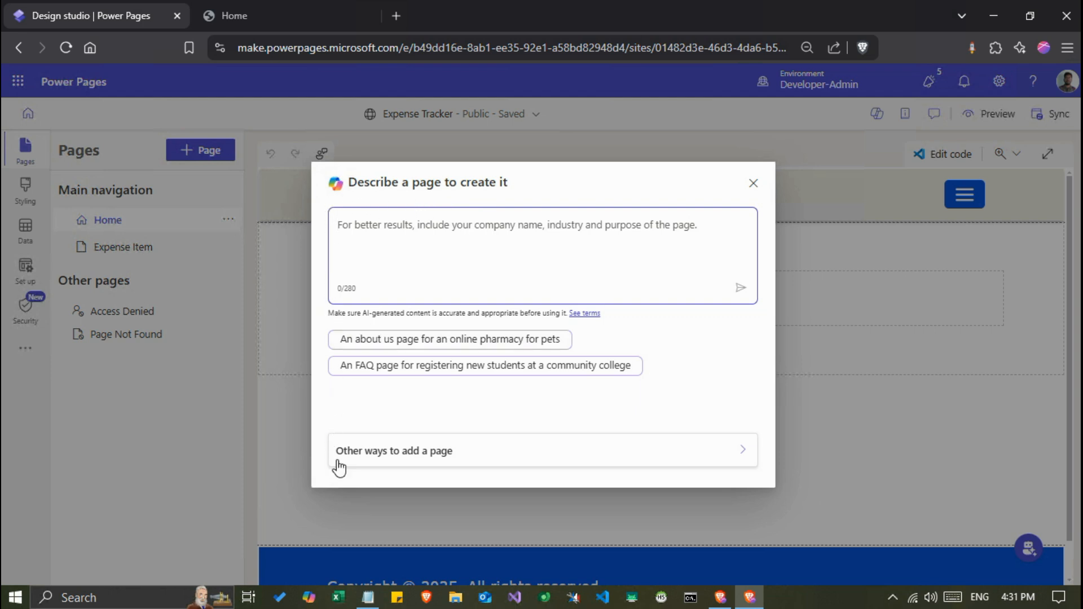
click(621, 462)
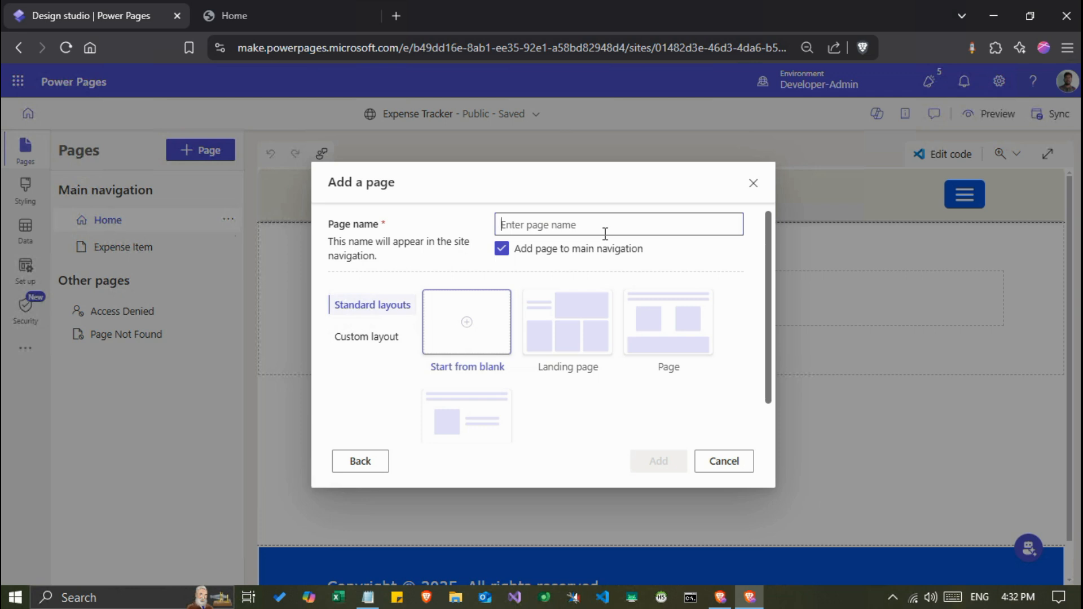
text(Contact)
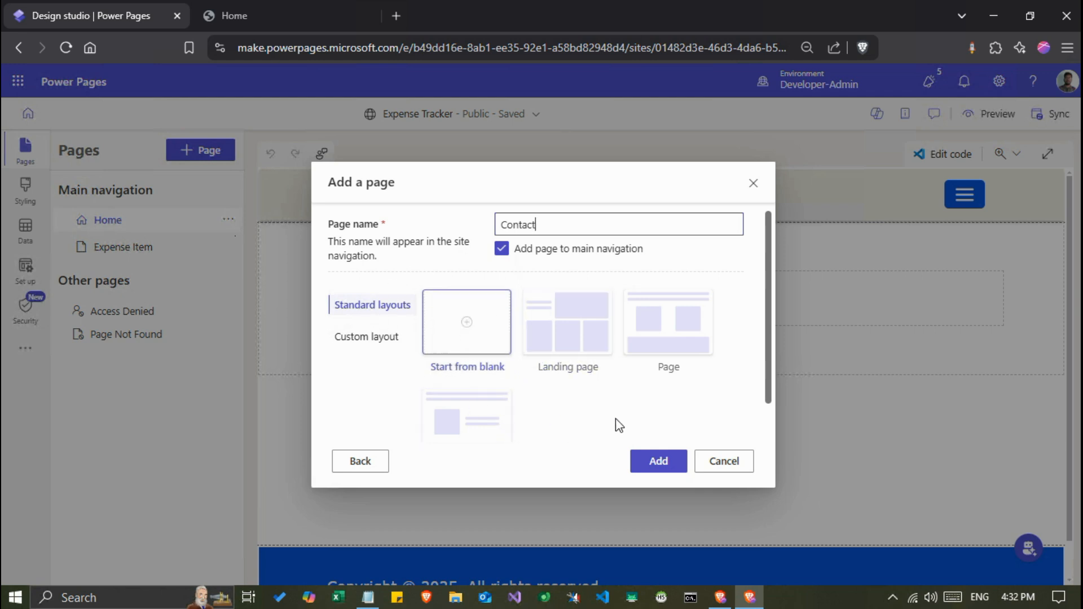
scroll(603, 410, down, 2)
scroll(603, 410, up, 2)
click(652, 468)
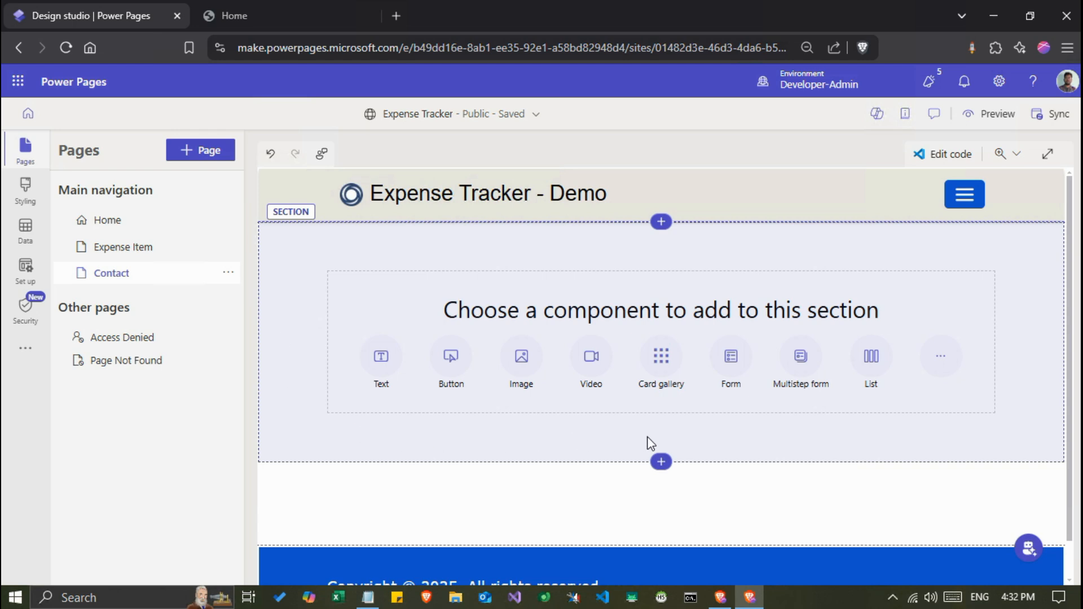
- Start a list in the Contact page's section with AI Insights turned off and Contact as its table
click(872, 365)
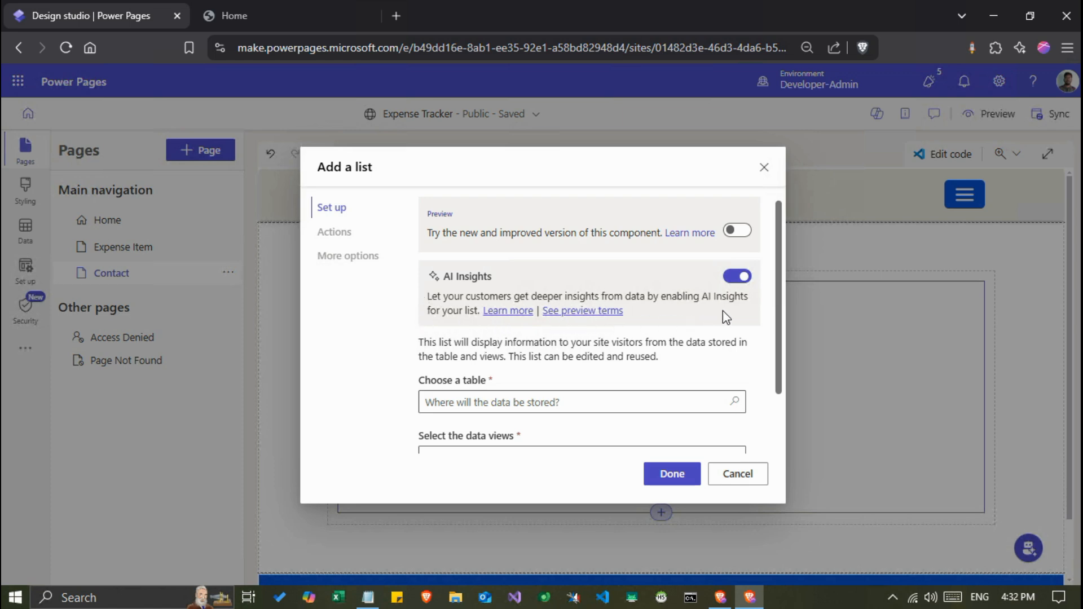
click(734, 279)
scroll(422, 328, down, 2)
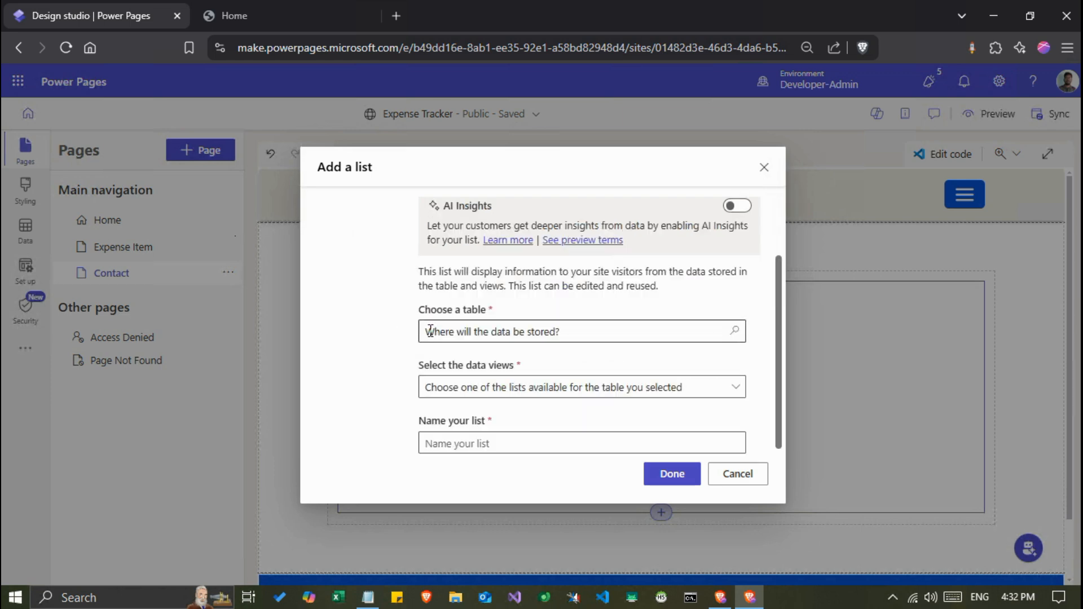
click(570, 332)
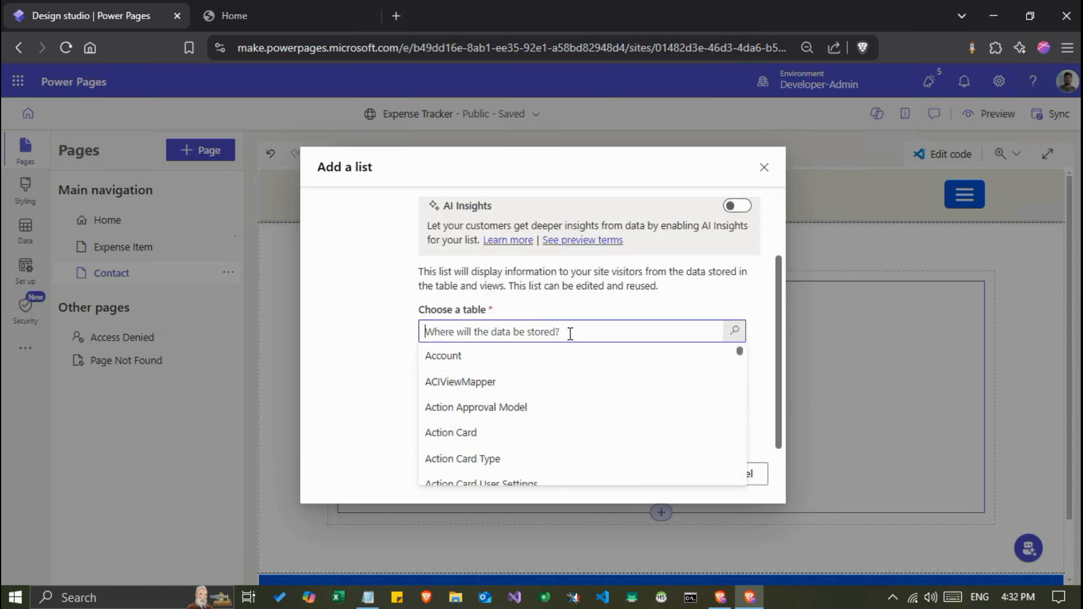
text(contact)
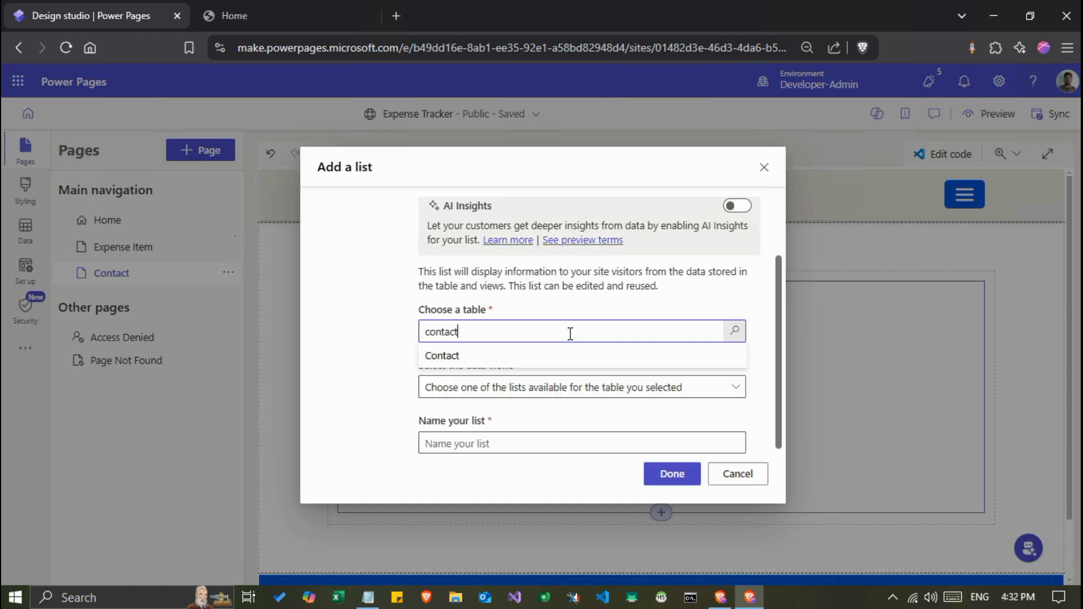
click(458, 360)
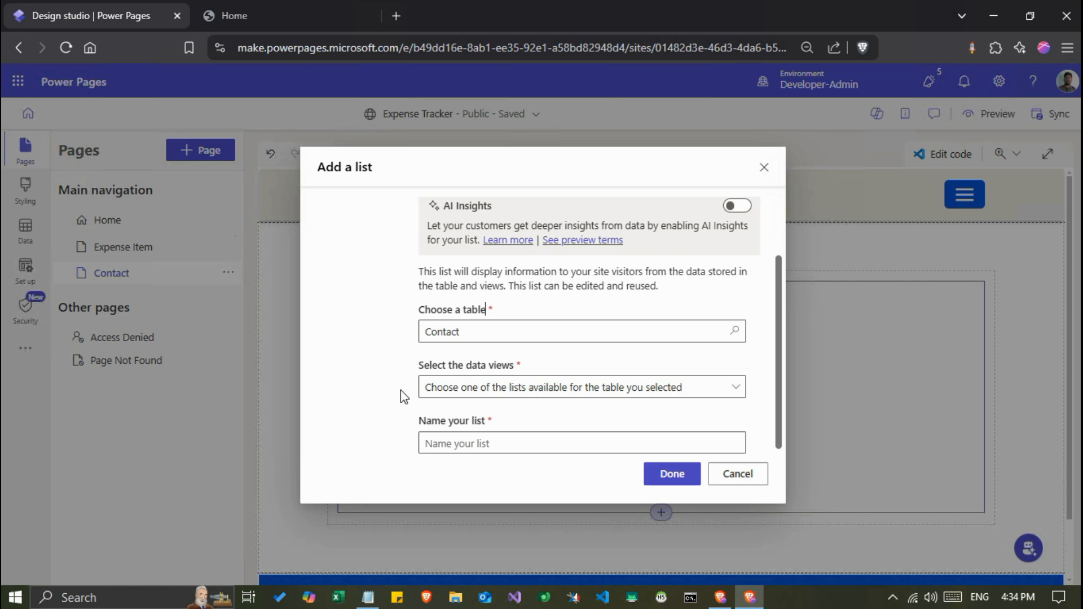
- Select the Active Contacts data view, keep Active Contacts as the list name, and finish adding the list
click(556, 398)
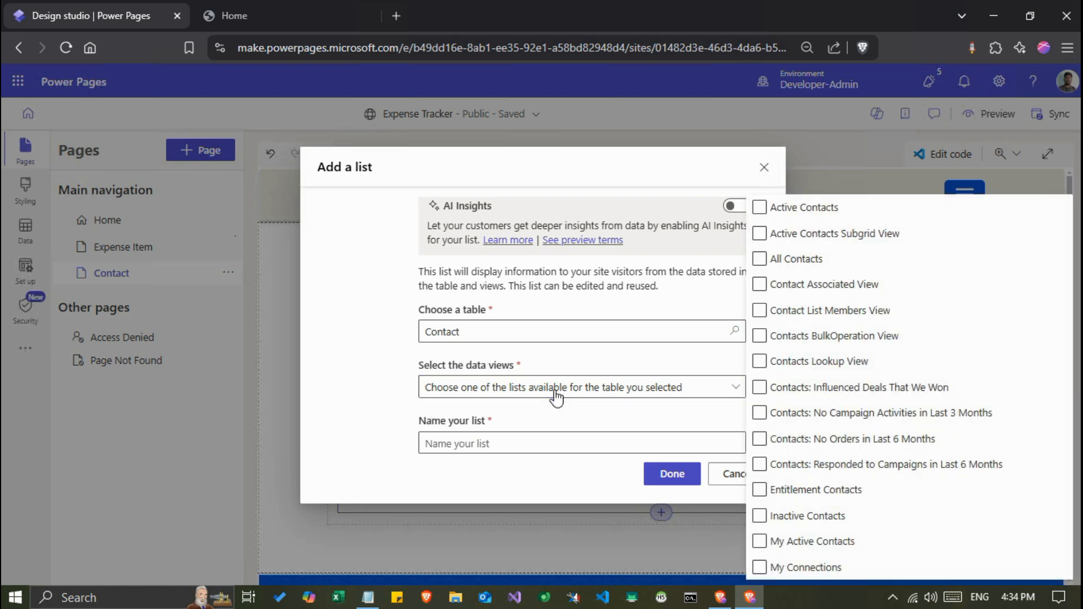
click(760, 211)
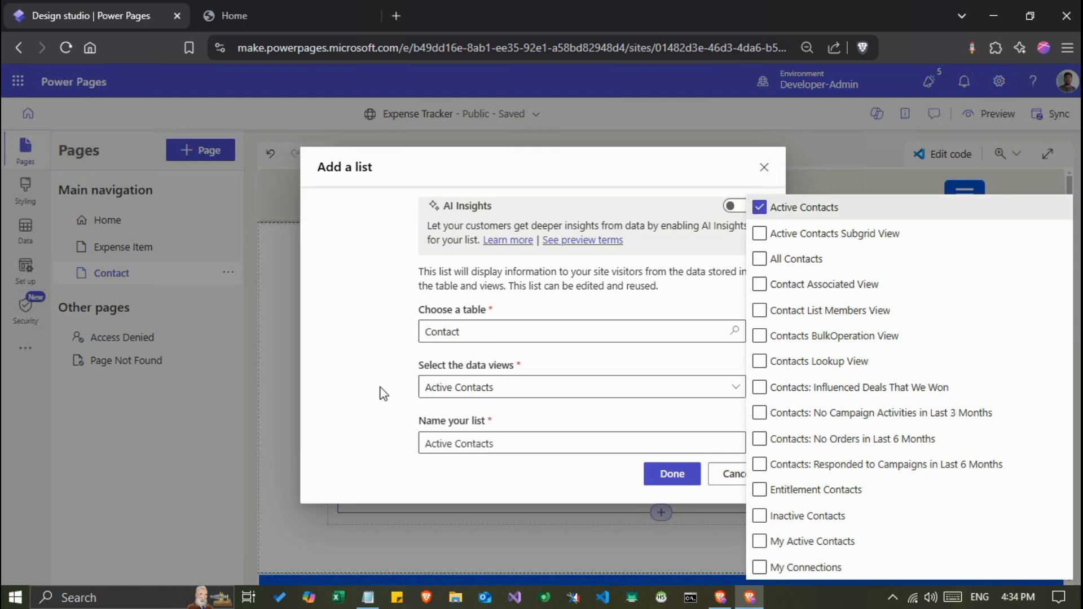
click(383, 394)
click(508, 446)
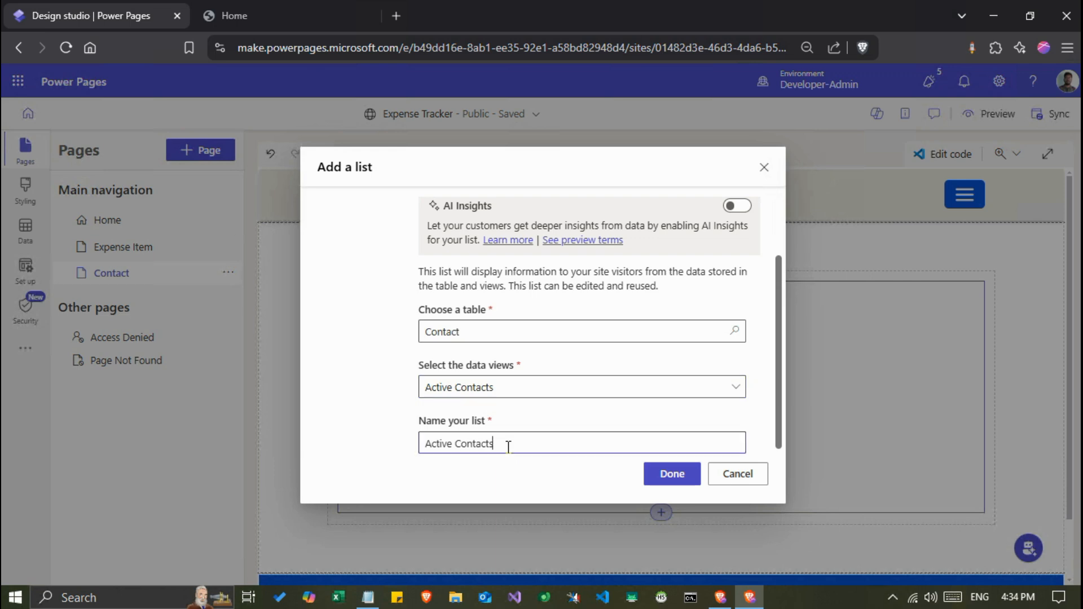
triple_click(506, 446)
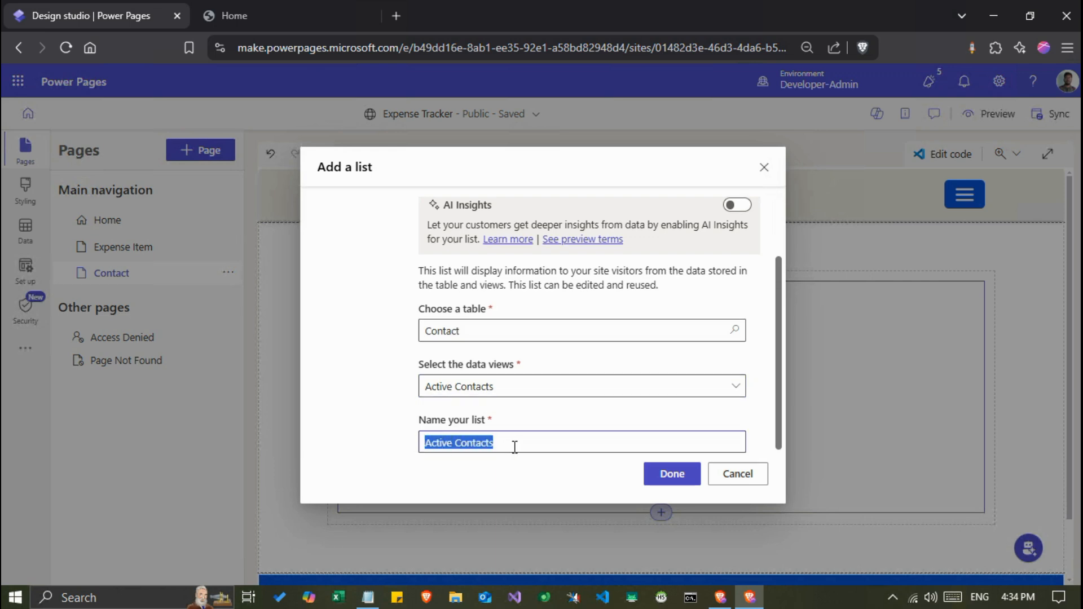
click(500, 445)
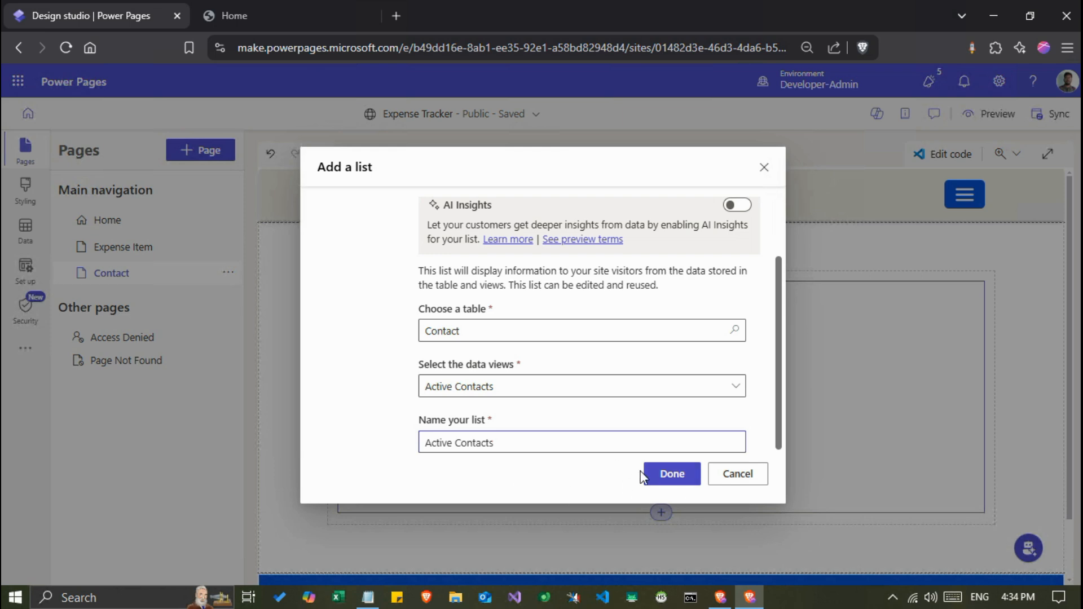
click(669, 474)
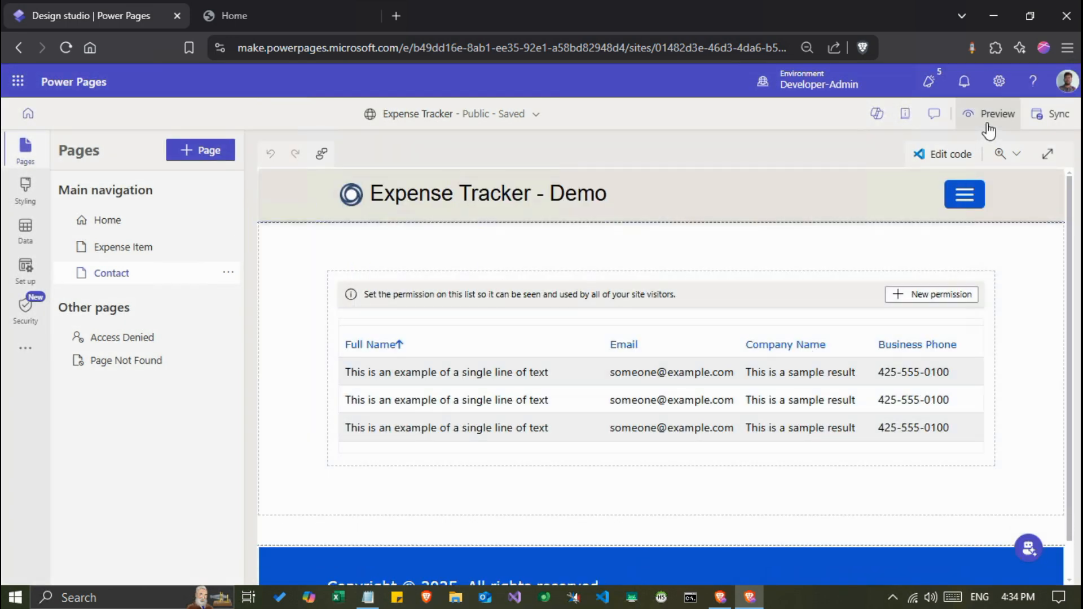
- Preview the Contact page on desktop to check the list, and return to the design studio
click(988, 118)
click(930, 148)
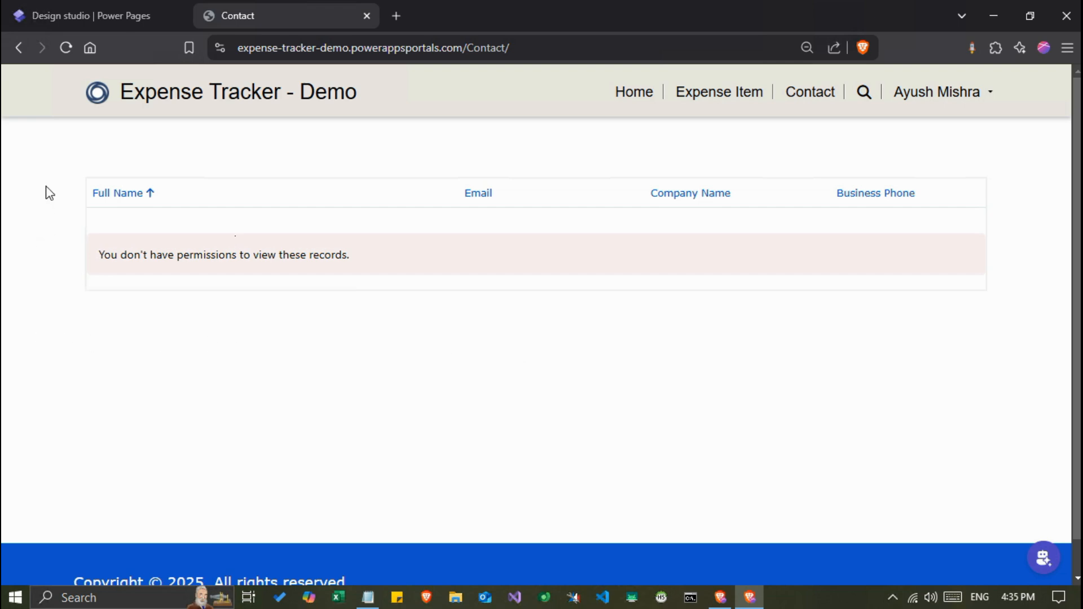
click(73, 21)
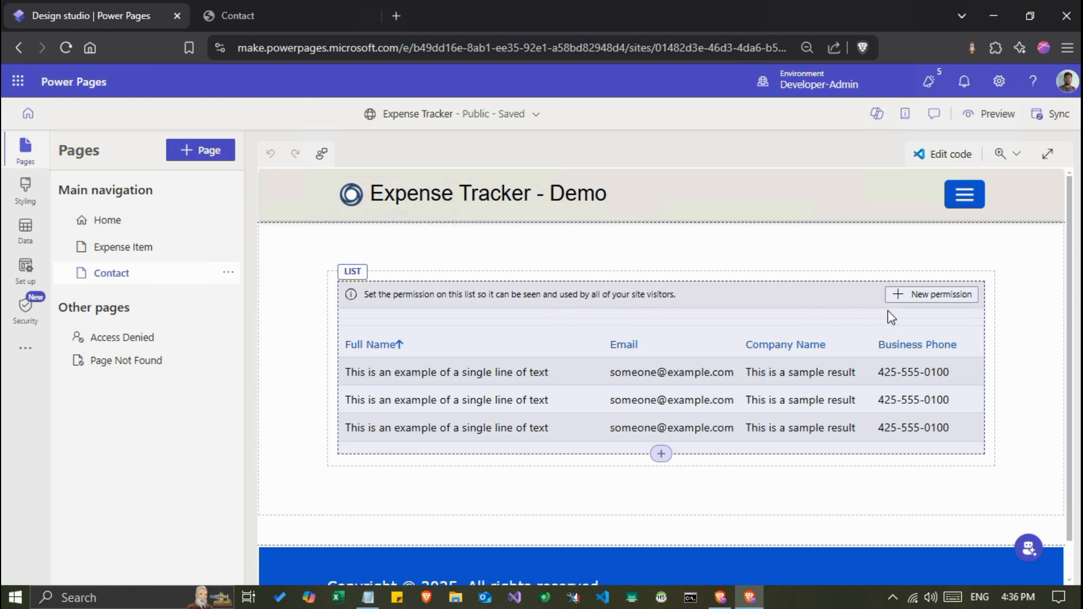
- Start a new table permission for the contact list and name it "Contact Permission for Expense Tracker"
click(928, 307)
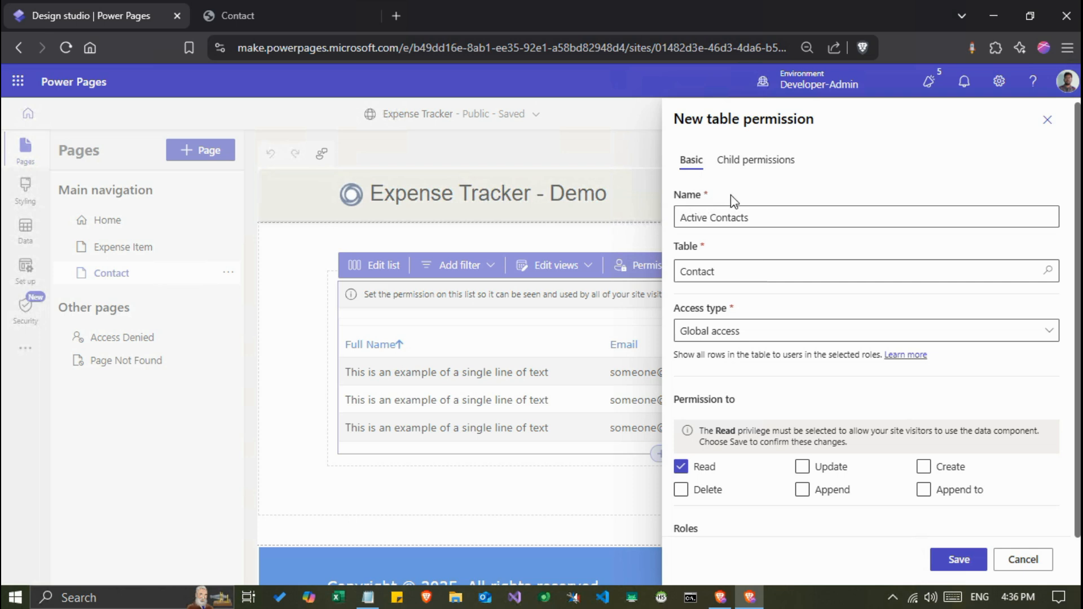
click(759, 217)
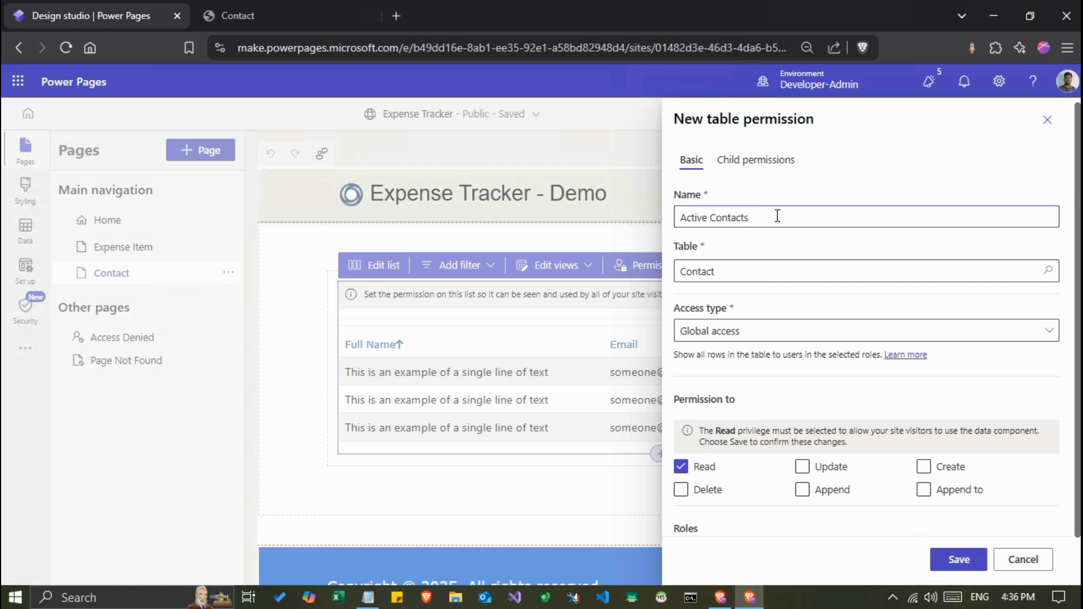
drag(751, 216, 675, 213)
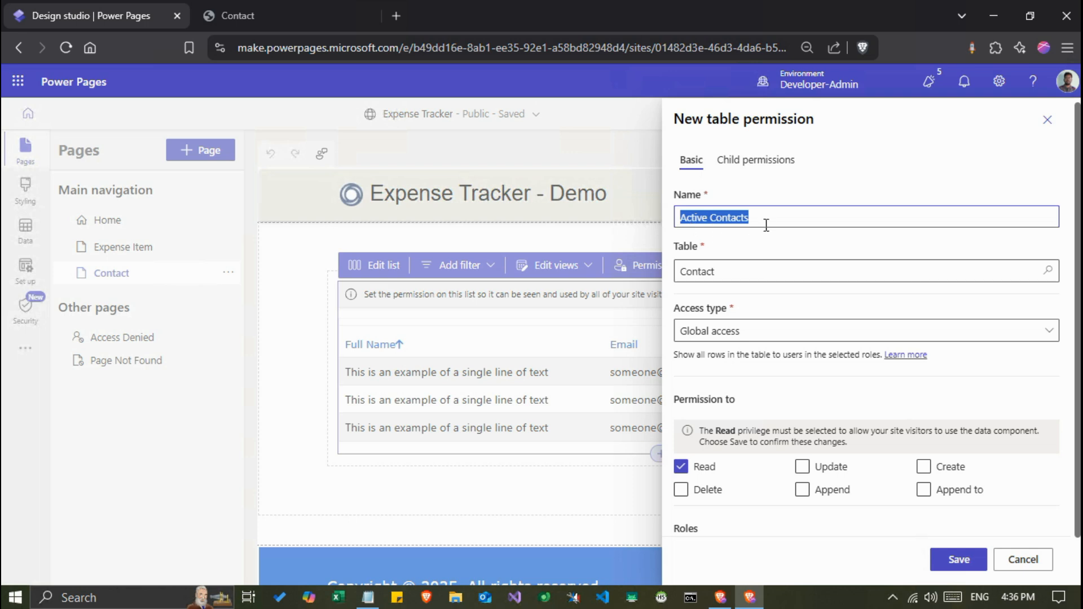
click(770, 217)
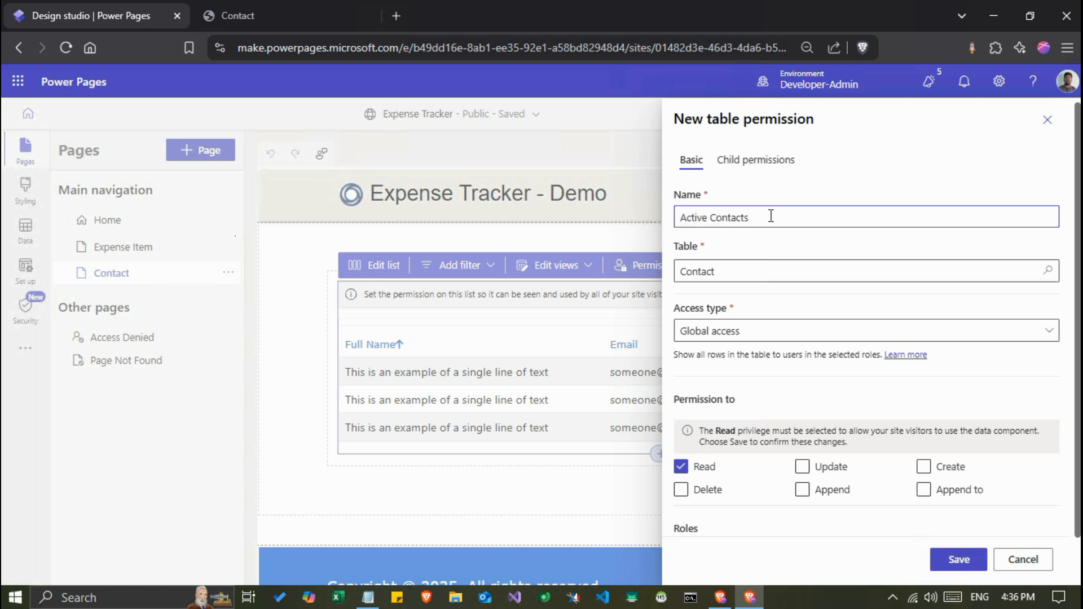
key(ctrl+a)
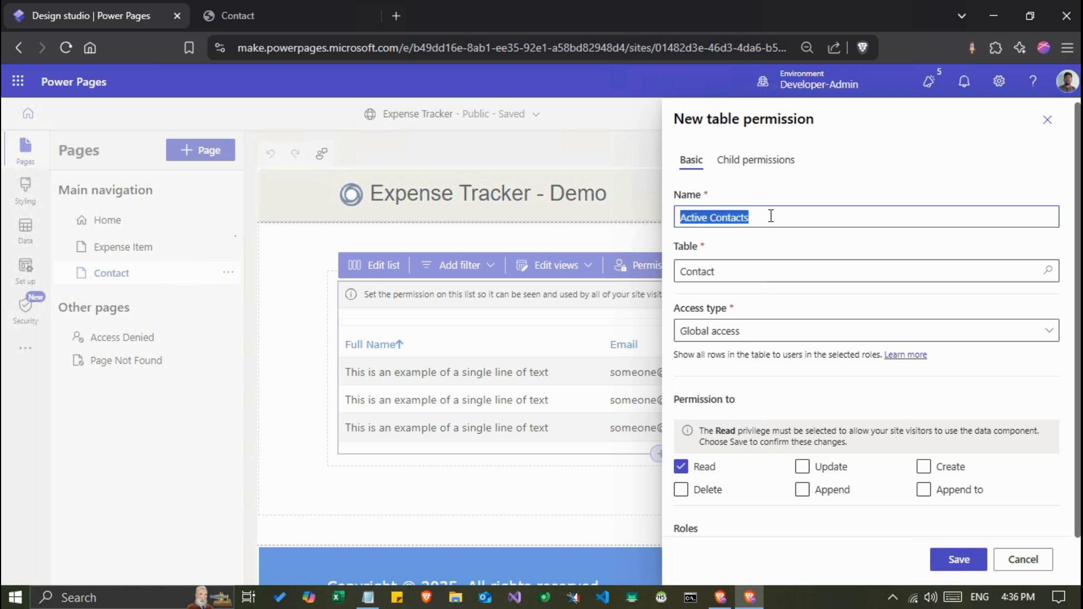
text(Conta)
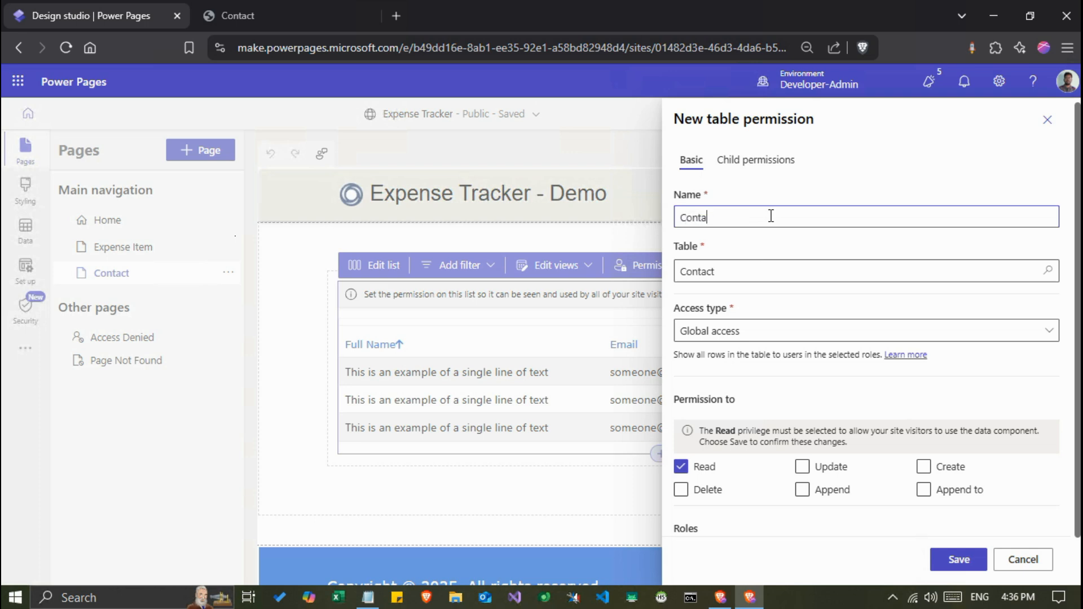
text(t)
key(BackSpace)
key(BackSpace)
text(ct Permission for Expense Tracker)
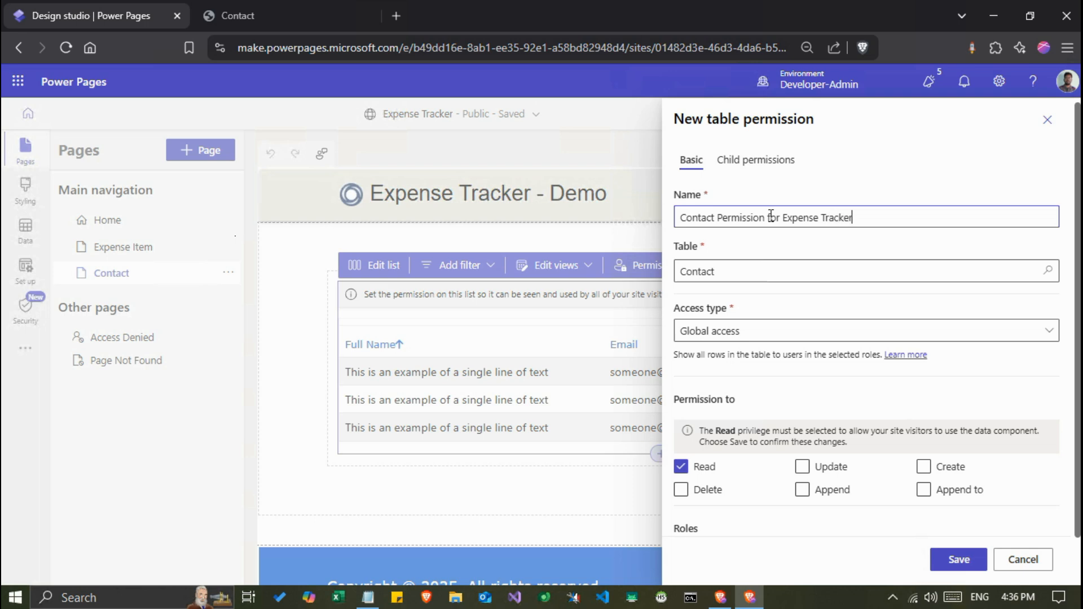
click(753, 249)
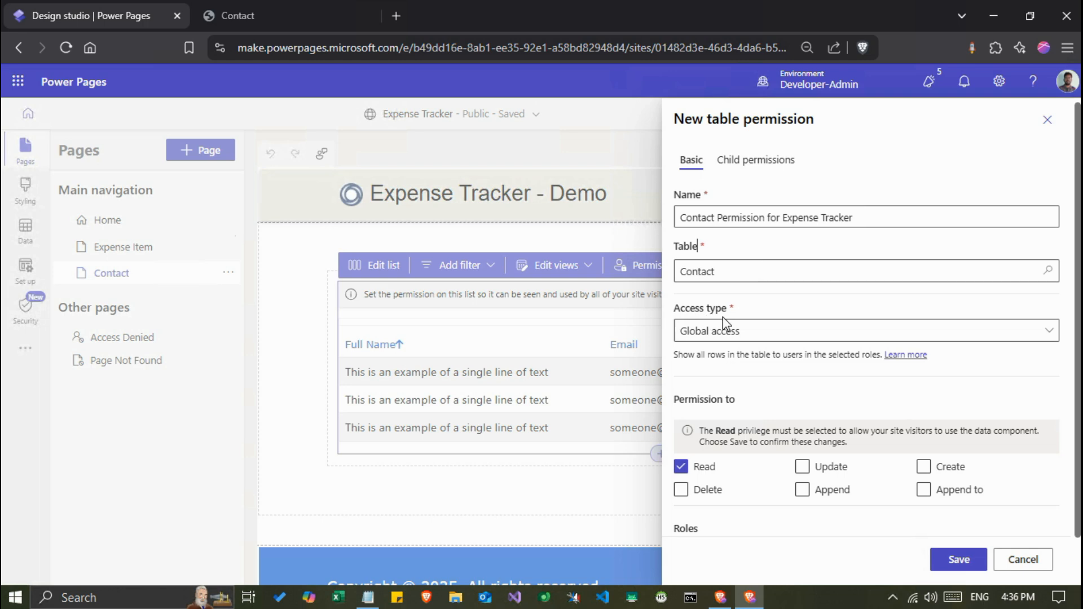
- Review the access type choices for the new contact permission, keeping Global access, and examine the privileges it can grant
drag(729, 310, 702, 313)
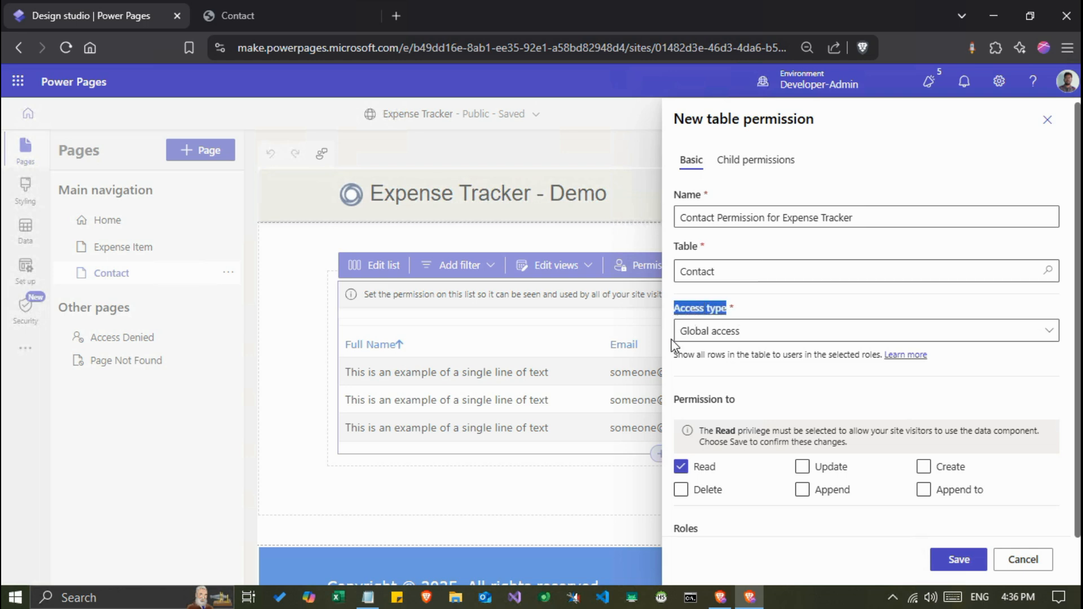
click(1047, 335)
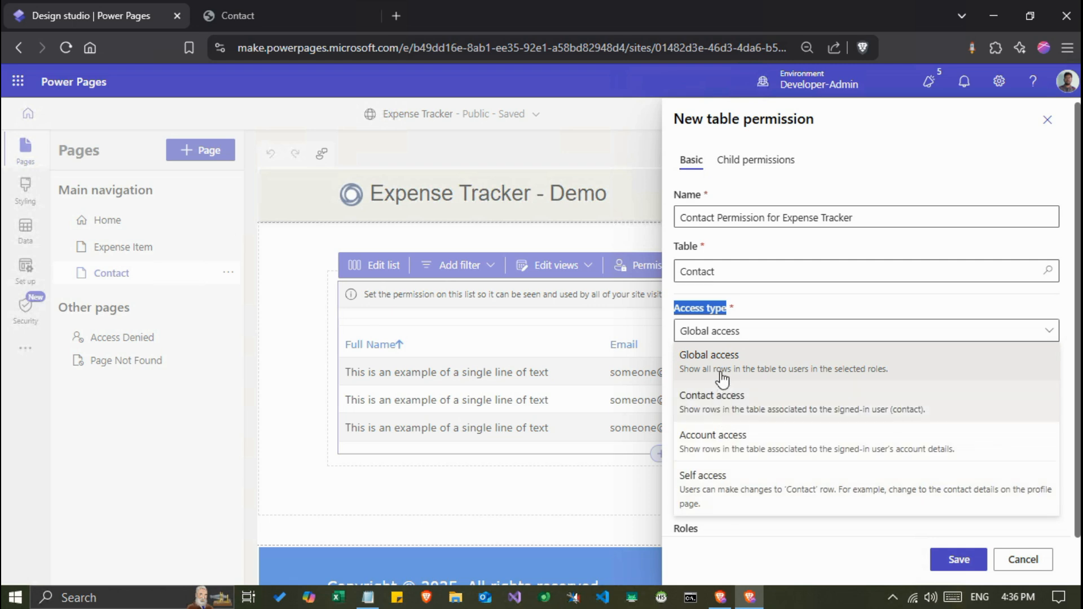
click(894, 337)
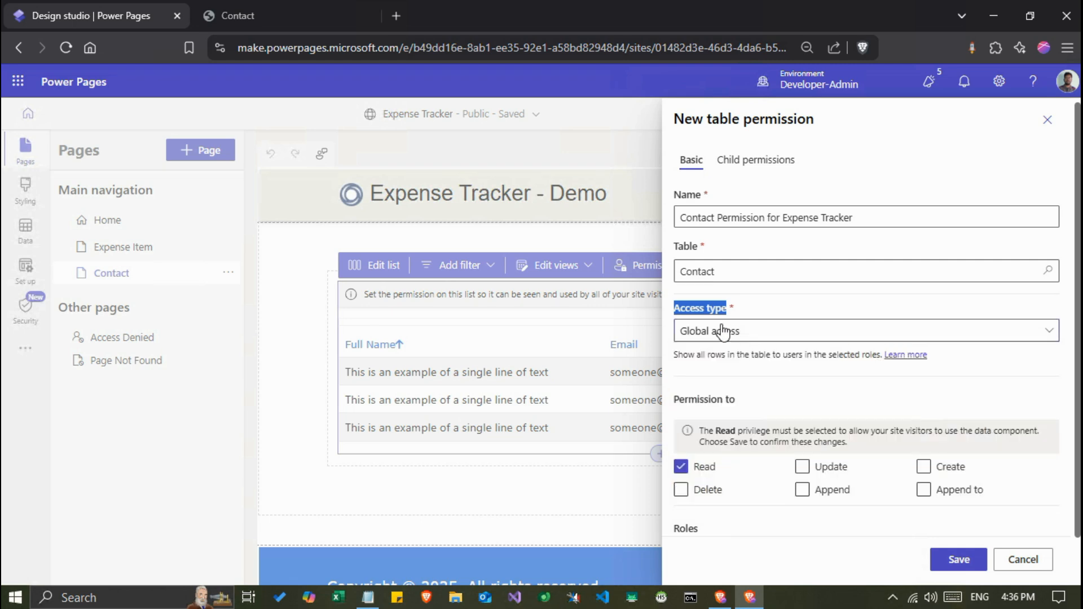
scroll(691, 383, down, 1)
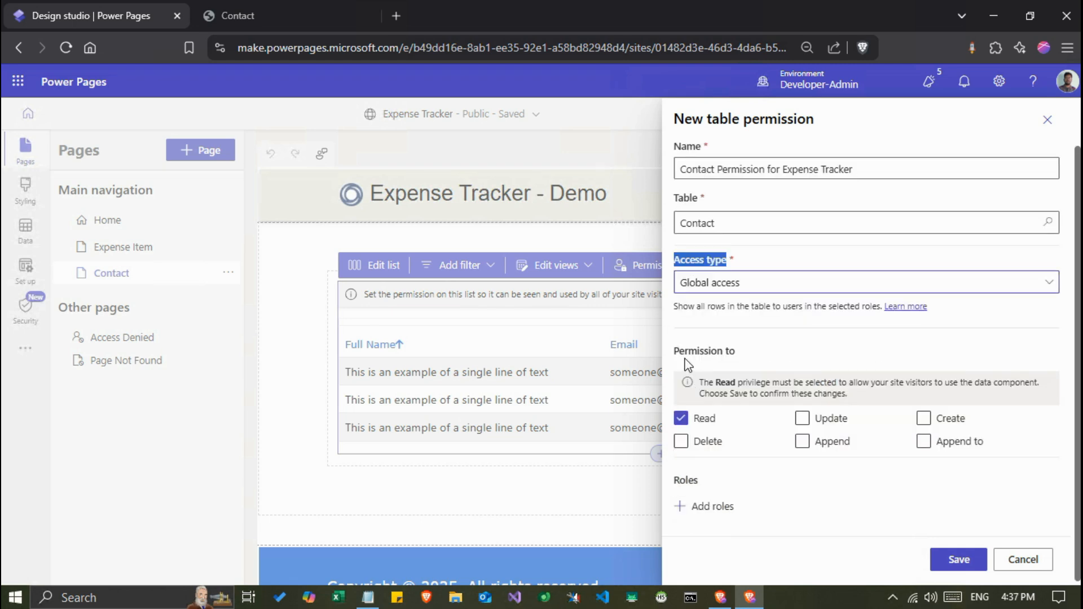
drag(750, 352, 669, 349)
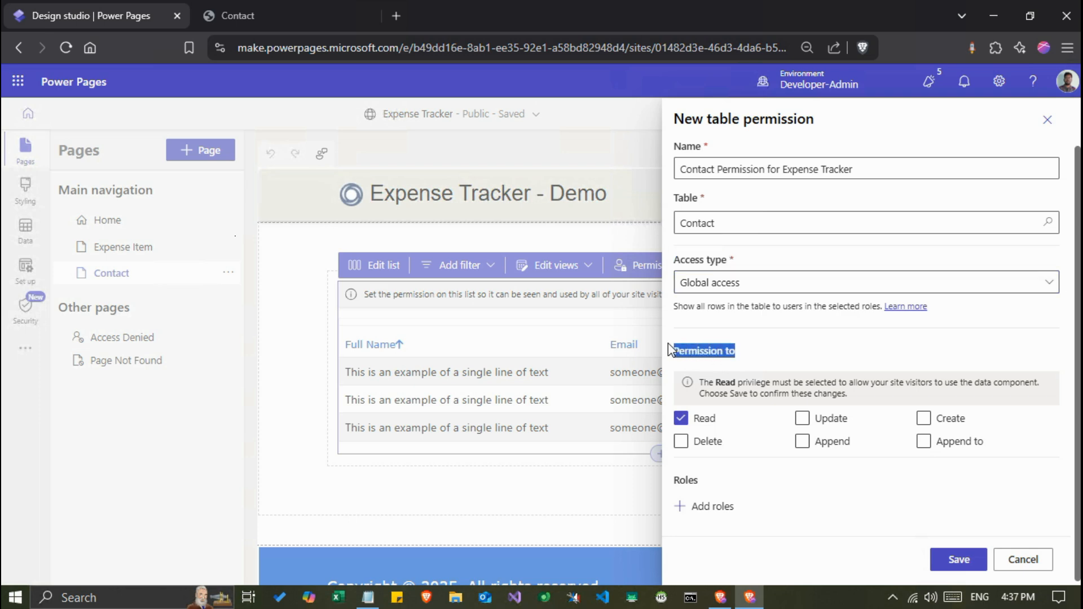
click(760, 357)
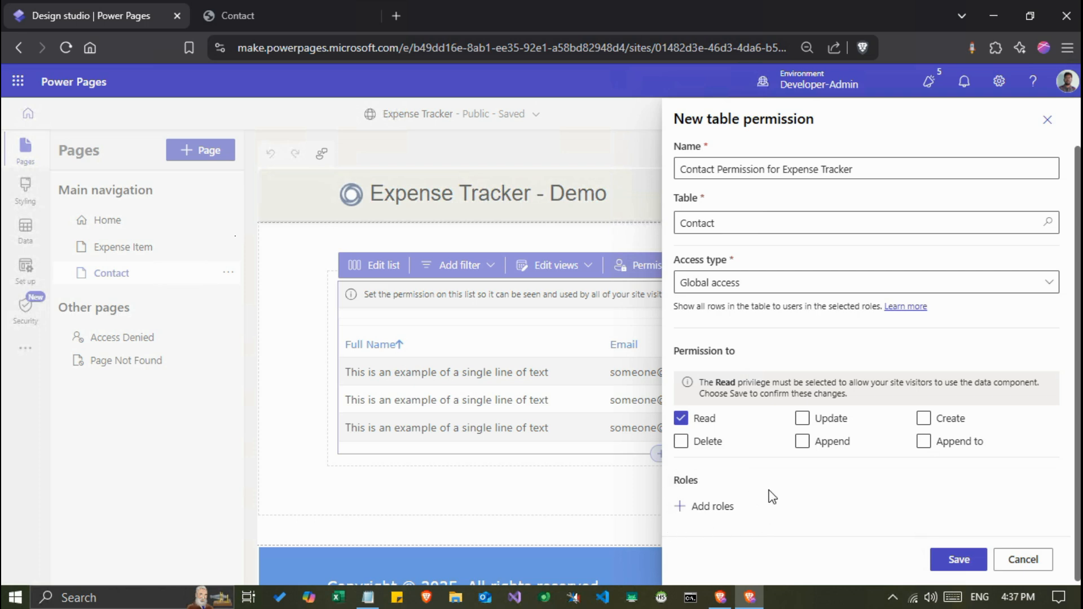
- Assign the Authenticated Users role to the new contact table permission and save it
click(703, 507)
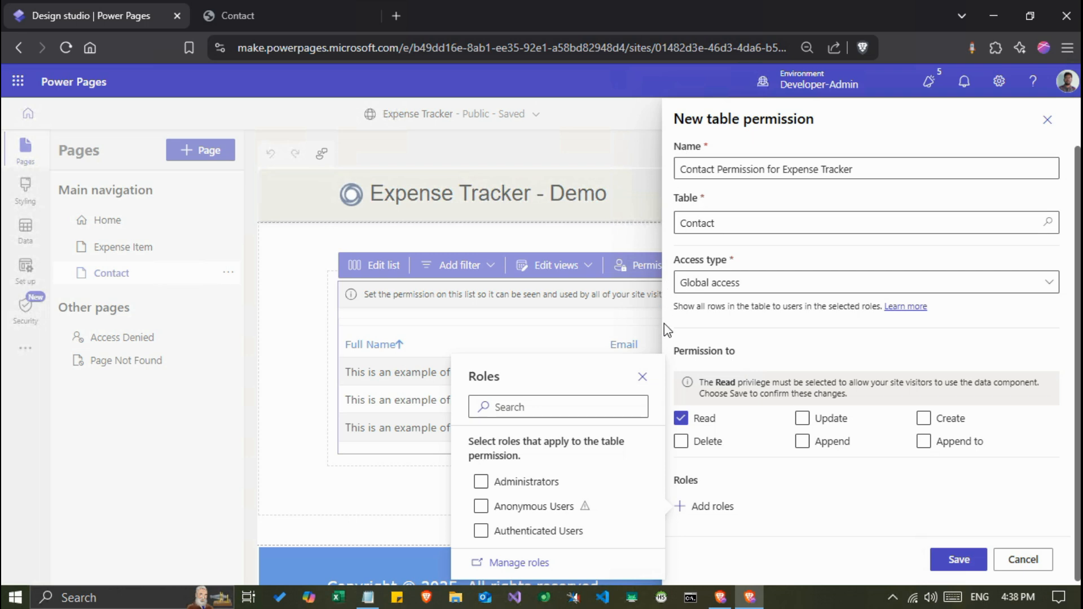
click(516, 533)
click(503, 529)
click(502, 531)
click(479, 532)
click(642, 376)
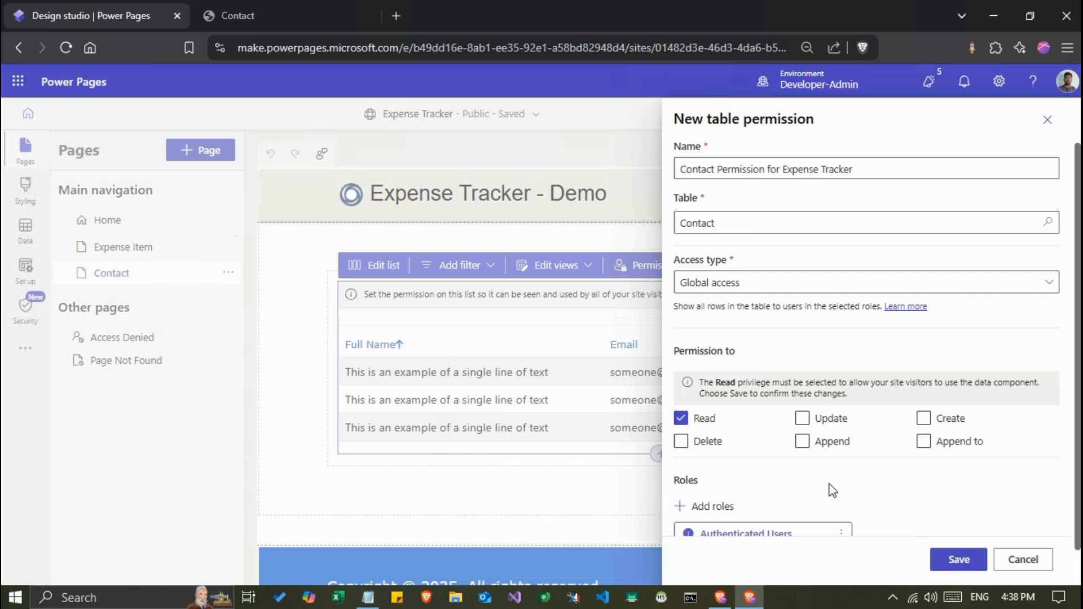
scroll(829, 484, down, 1)
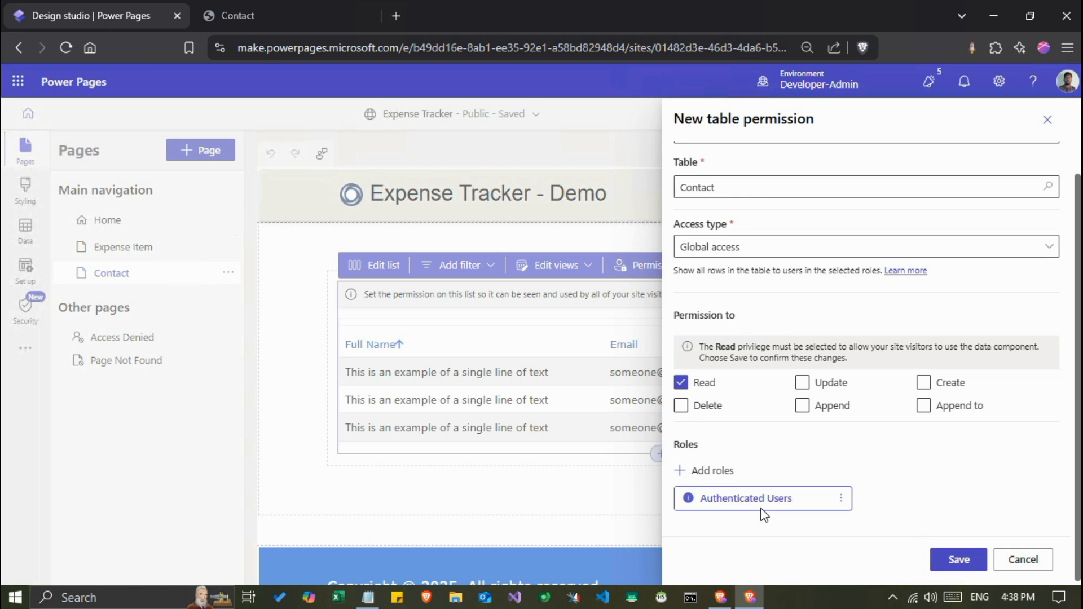
click(939, 565)
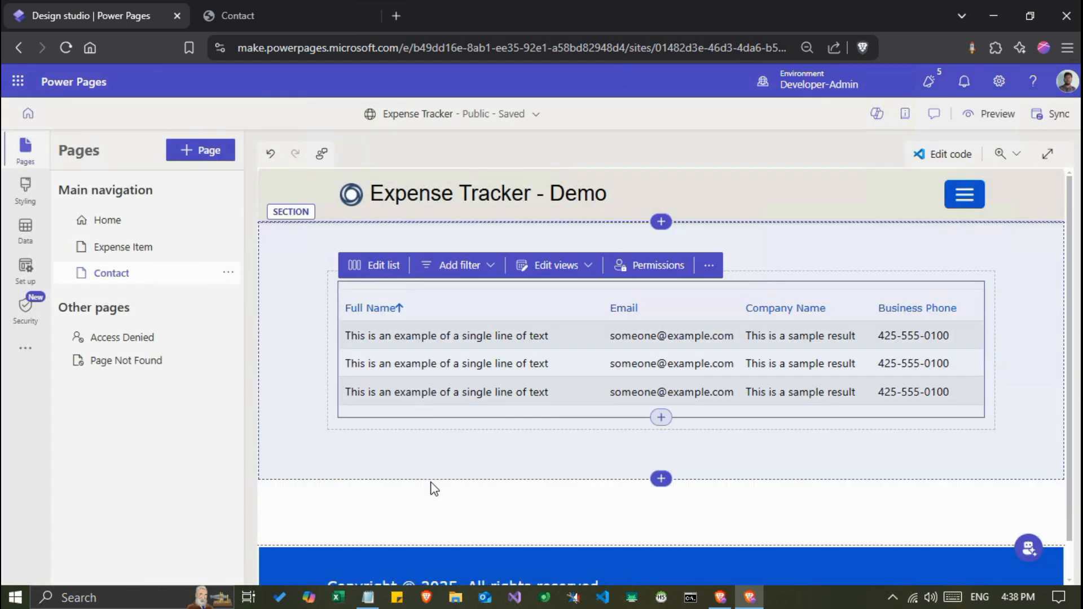
- Sync the site, preview the Contact page on desktop, and look through both pages of the contact list
click(1047, 120)
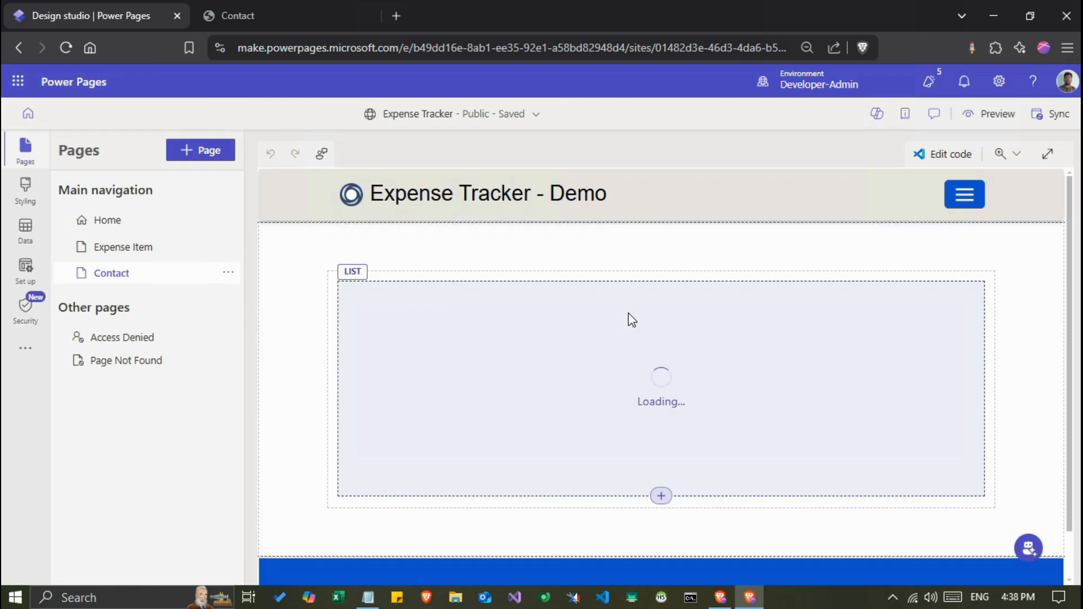
click(982, 119)
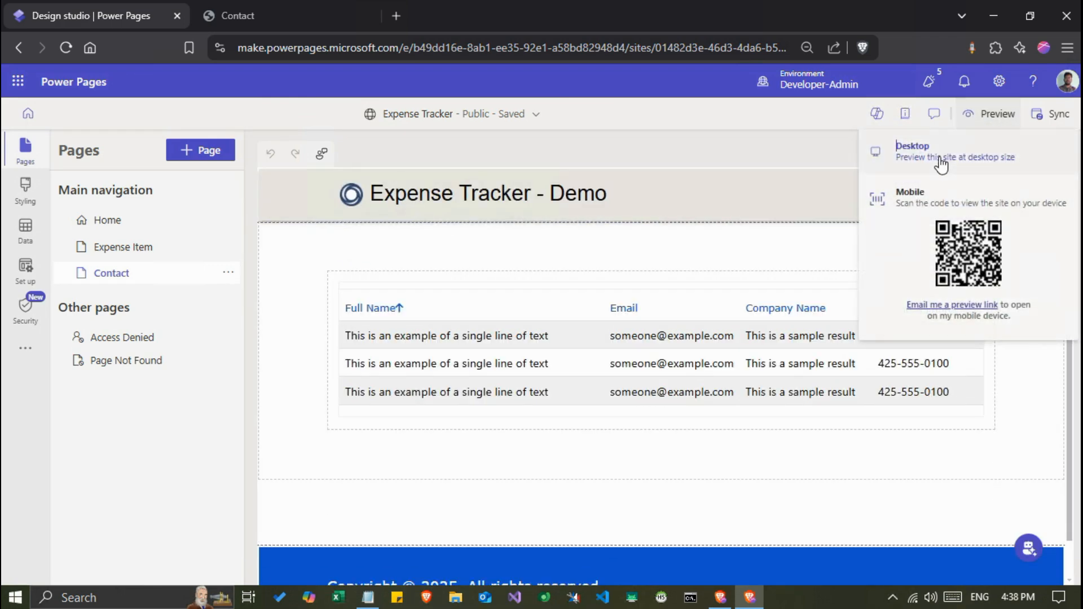
click(939, 154)
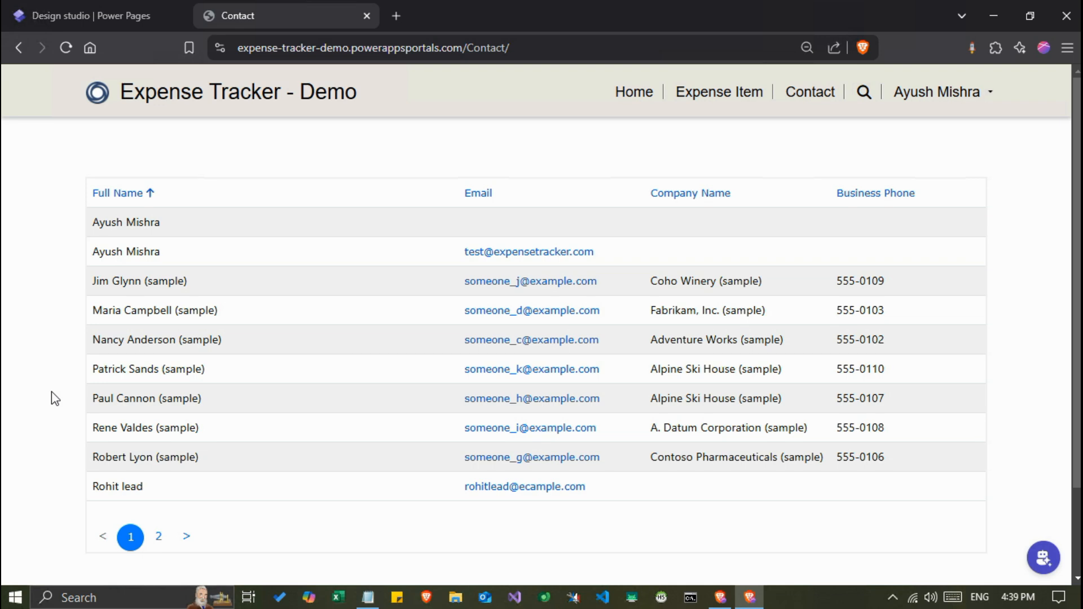
scroll(59, 423, down, 2)
scroll(61, 425, up, 2)
scroll(77, 416, down, 2)
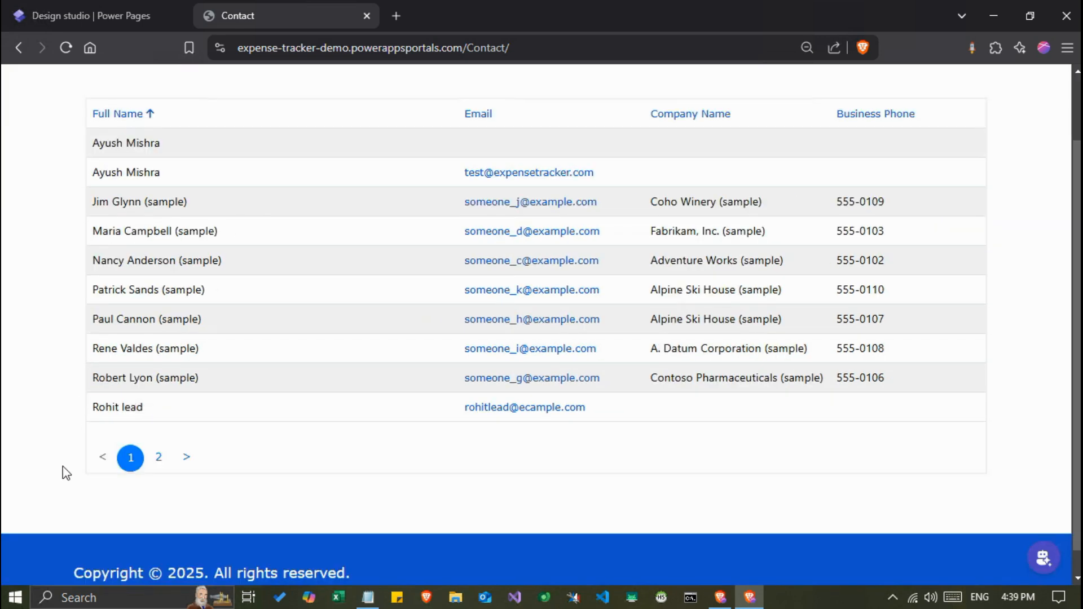
click(157, 459)
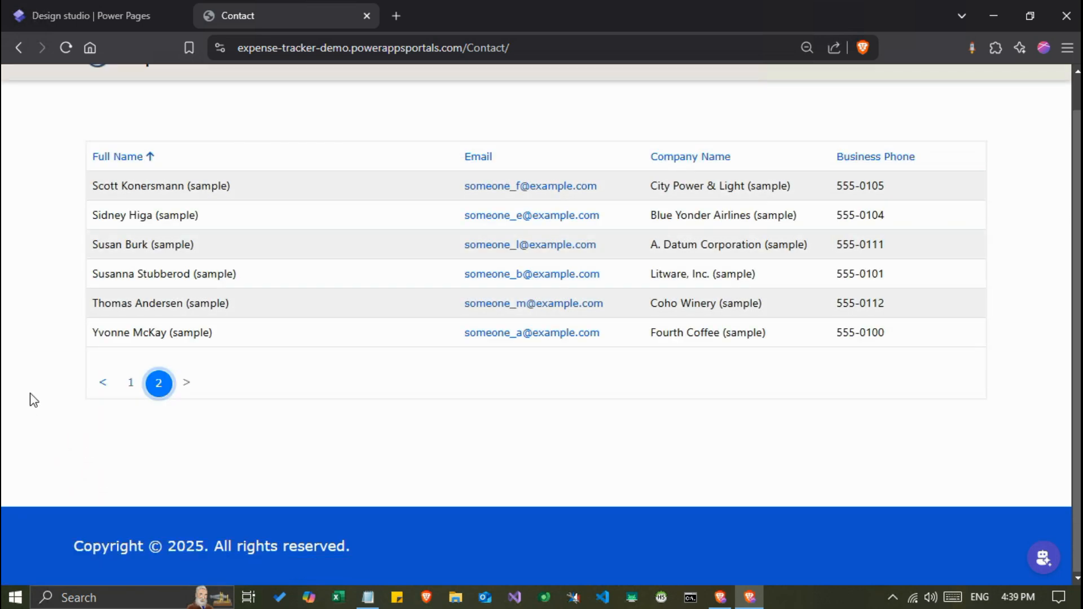
click(129, 390)
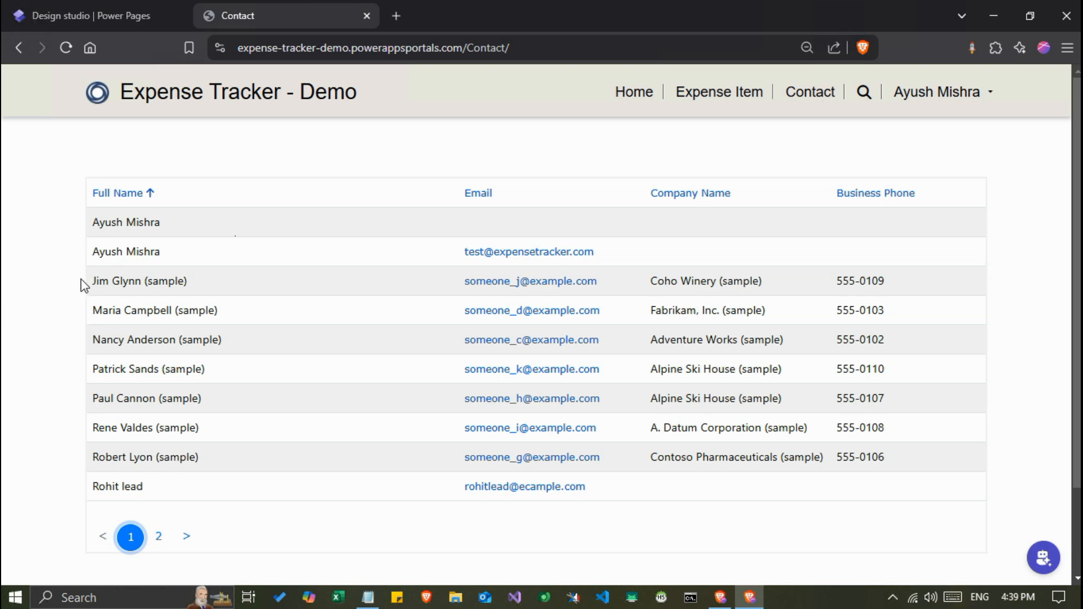
- Sign out of the site to check the contact list as an anonymous visitor, and sign back in with Microsoft Entra ID
click(922, 97)
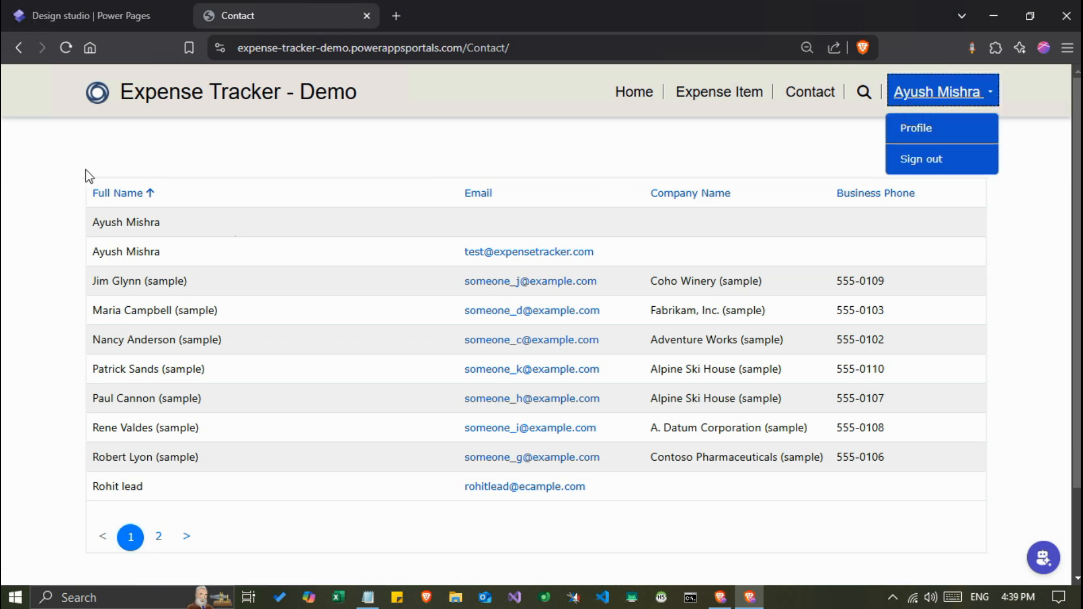
click(908, 165)
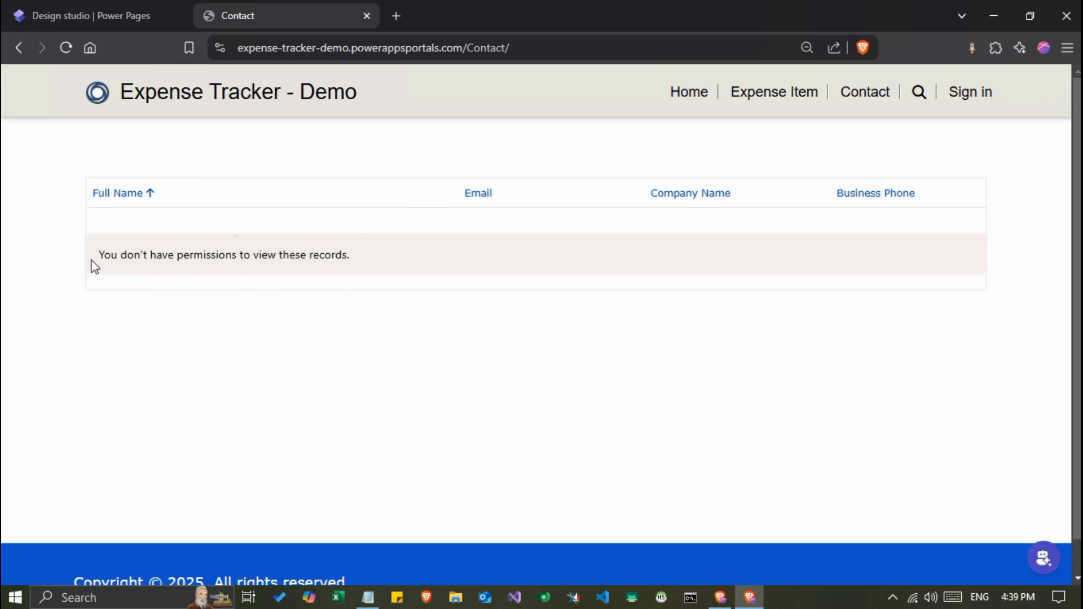
click(980, 97)
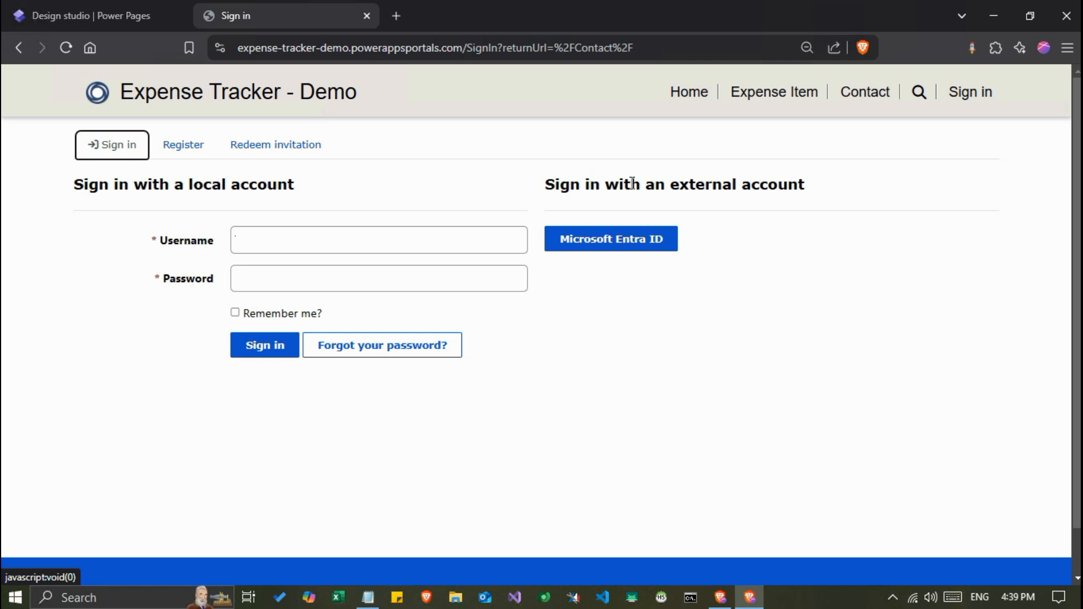
click(604, 245)
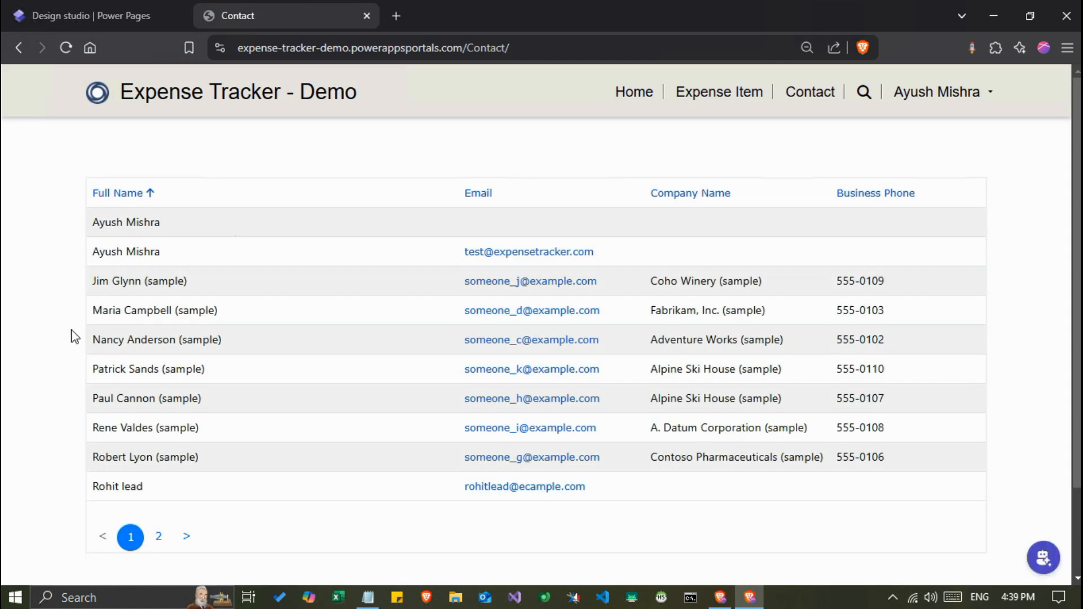
- Return to the design studio and add the Anonymous Users role to the contact list's existing table permission
click(92, 18)
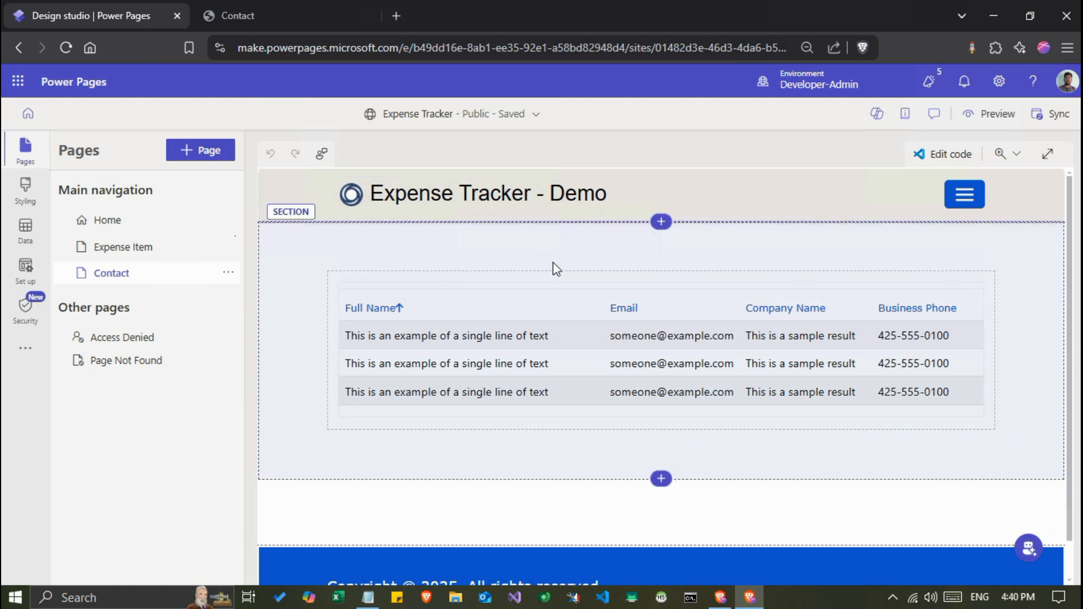
click(354, 286)
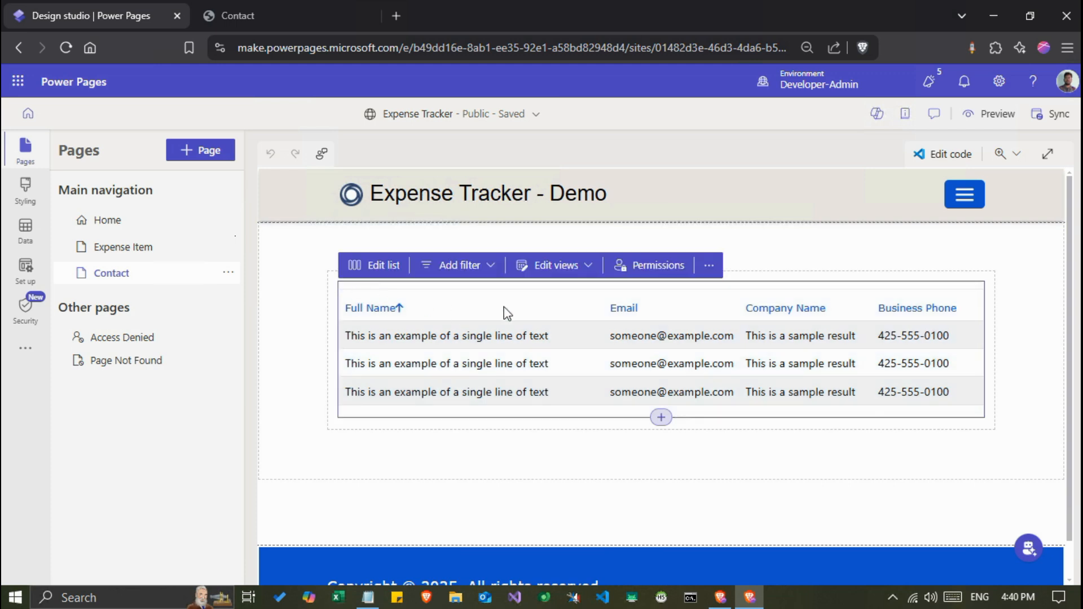
click(650, 273)
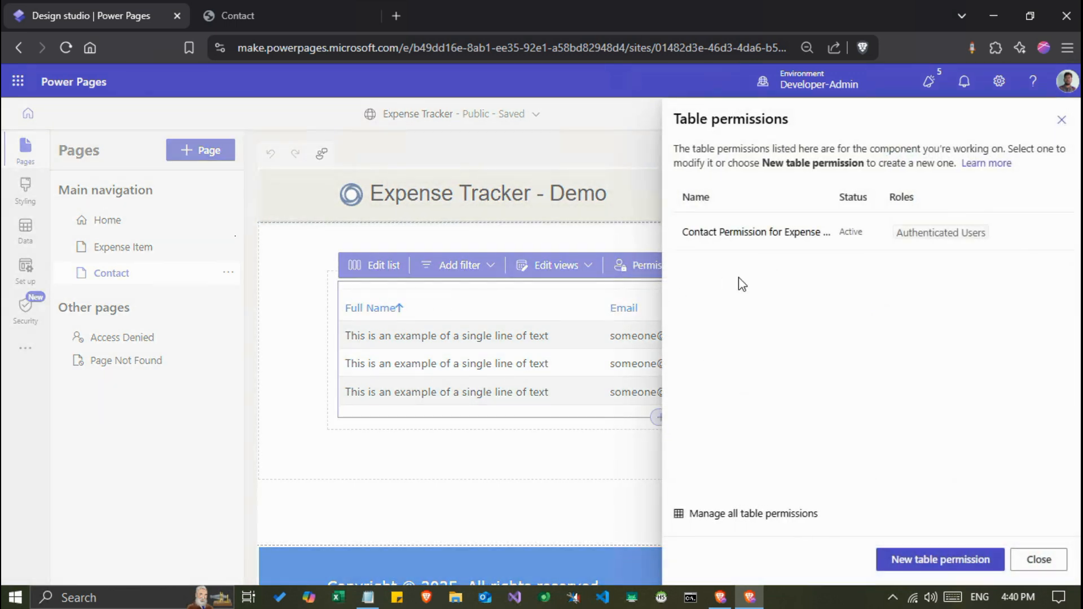
click(739, 242)
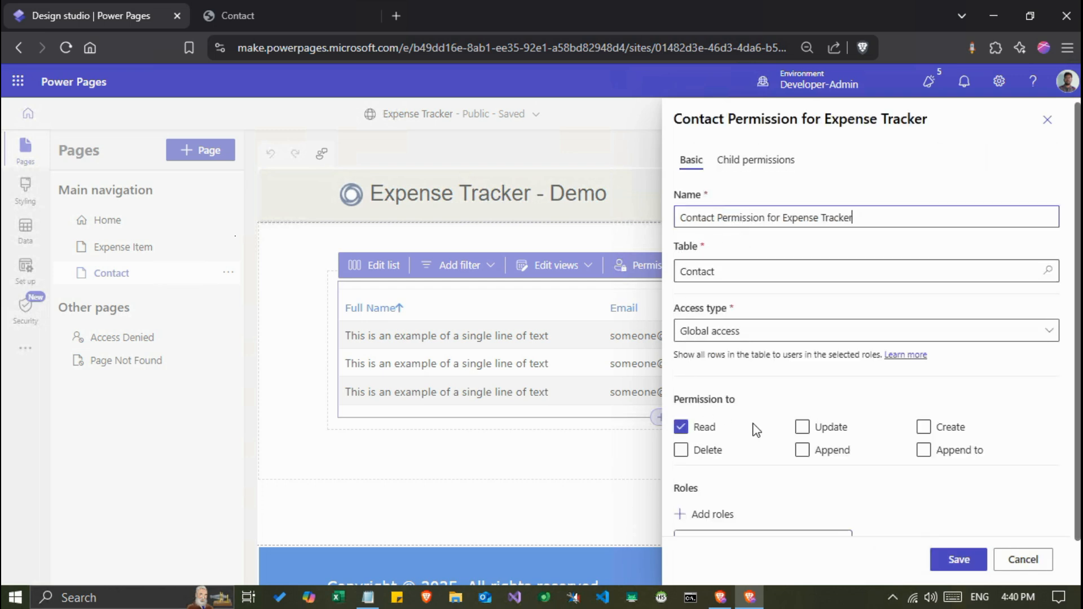
scroll(753, 428, down, 2)
click(709, 472)
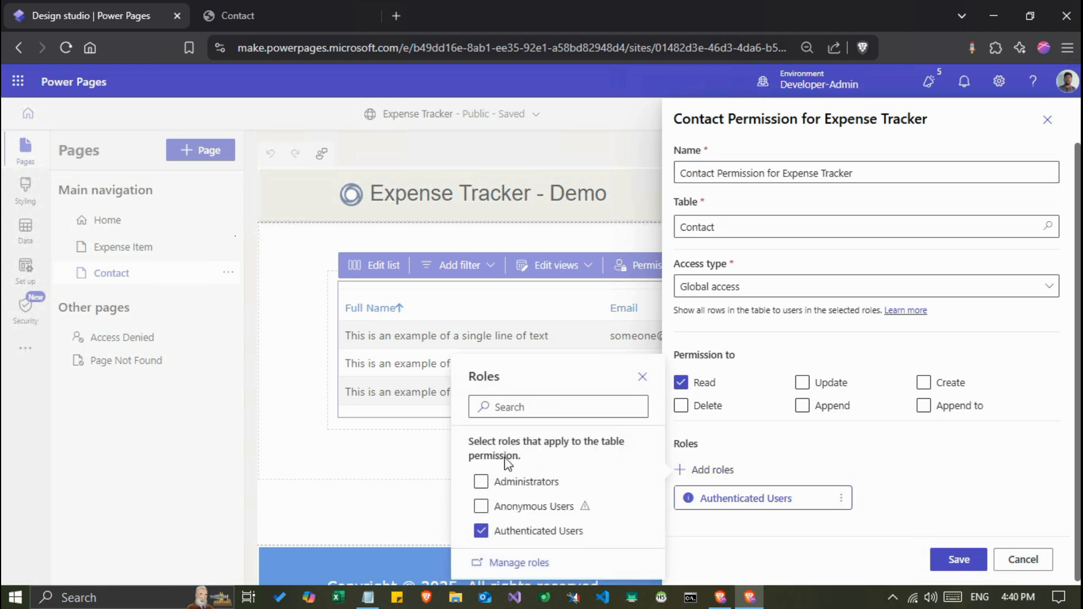
click(480, 511)
click(642, 377)
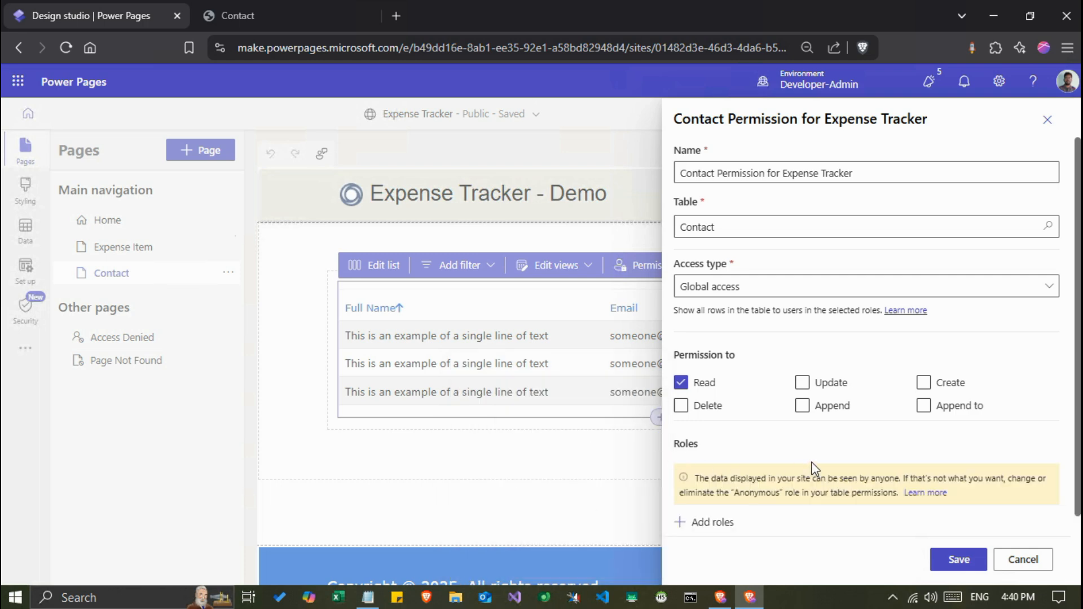
- Save the updated contact permission, accept that the data is visible to anyone, and close the list's table permissions
scroll(812, 468, down, 2)
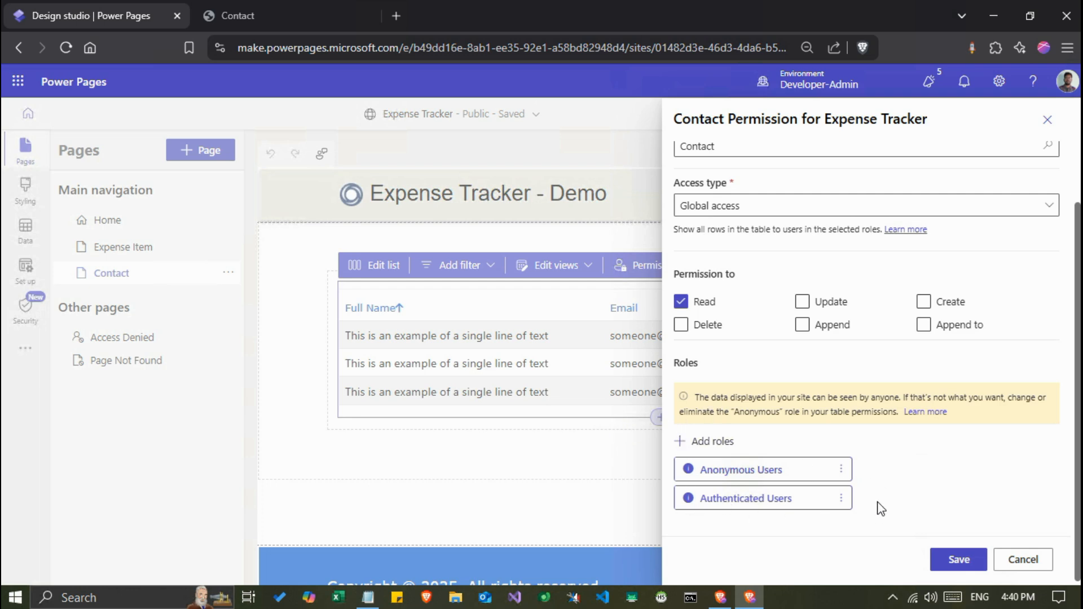
click(956, 559)
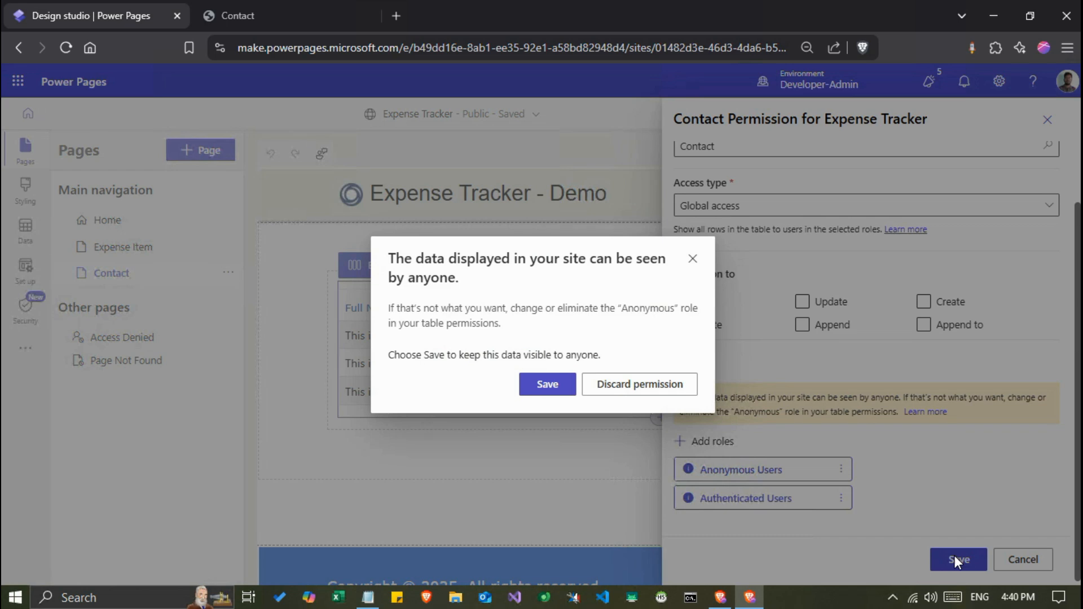
click(560, 392)
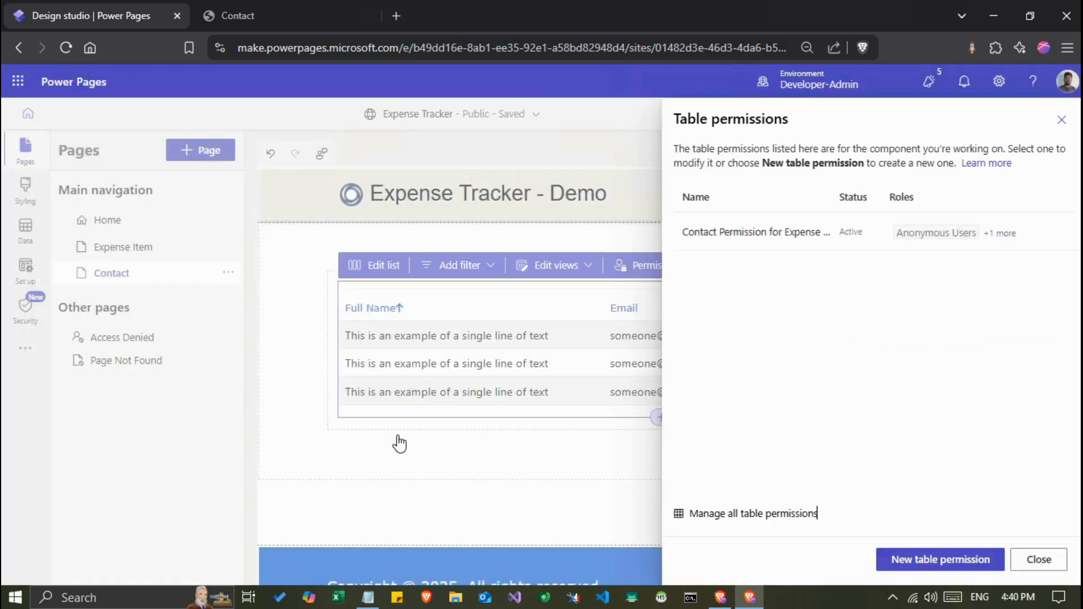
click(1038, 561)
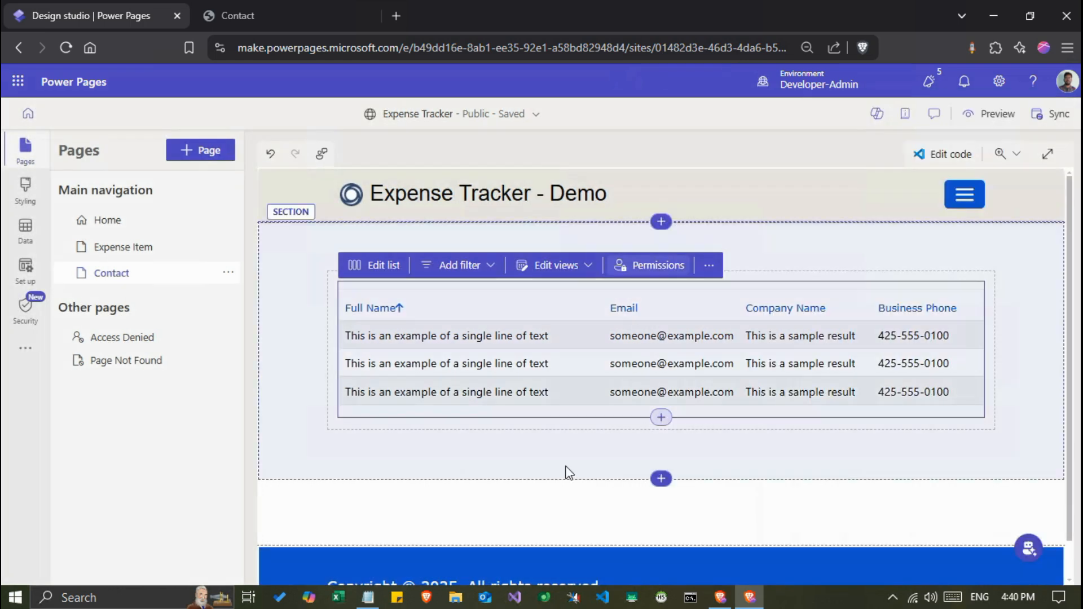
- Sync the permission changes to the site and preview the Contact page at desktop size
click(1048, 120)
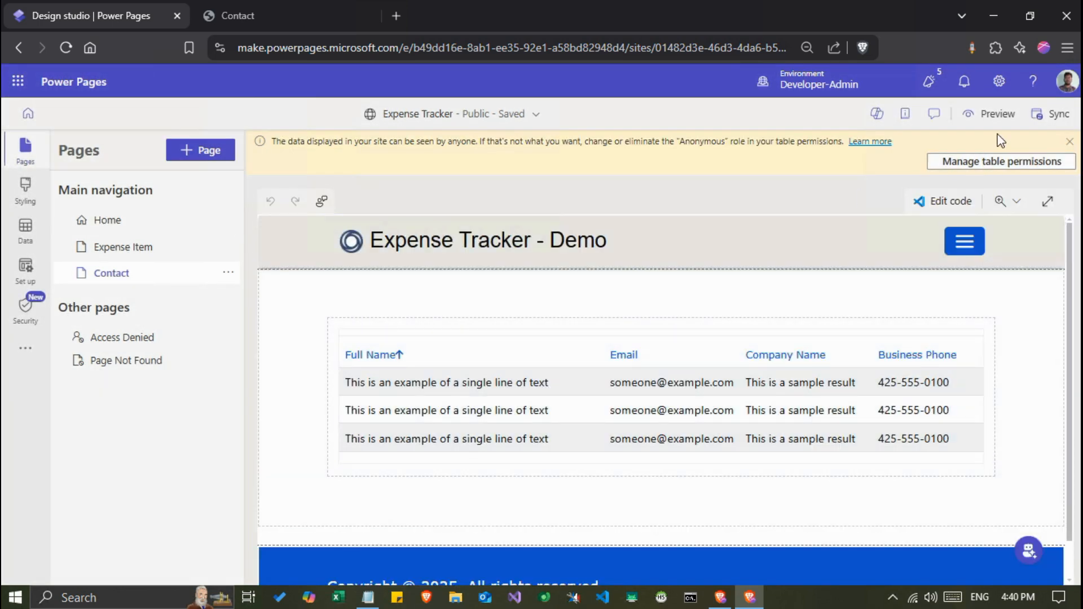
click(991, 113)
click(953, 149)
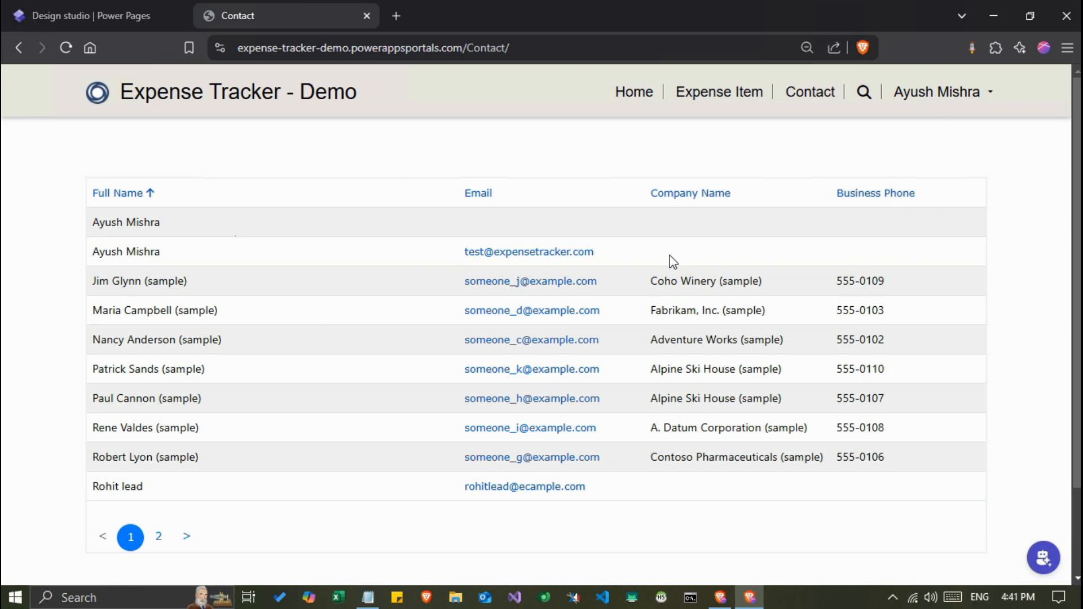
- Sign out of the previewed site and check the contact list as an anonymous visitor
click(934, 97)
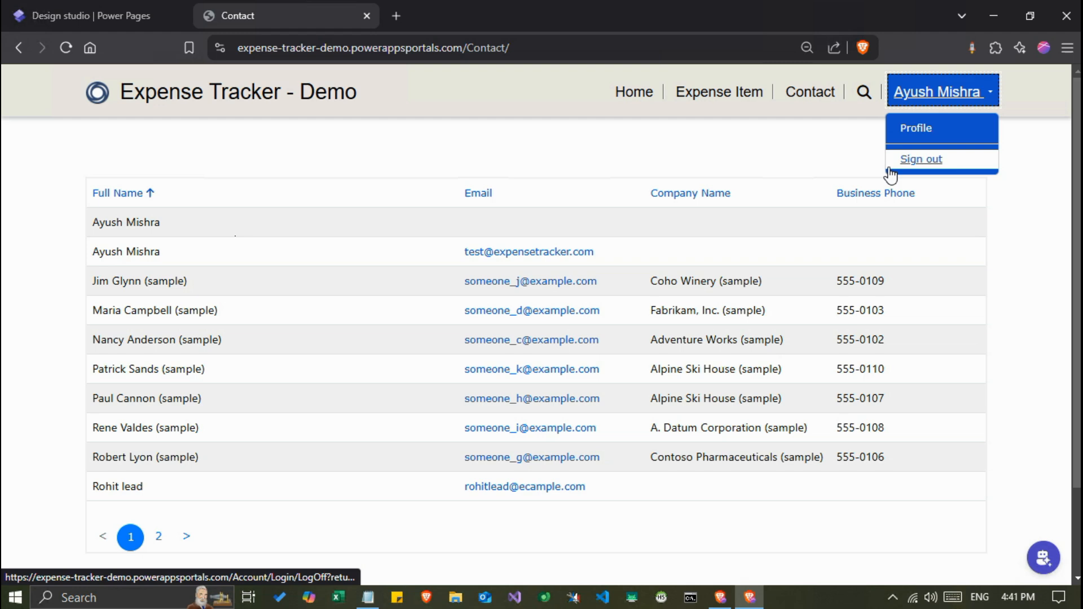
click(927, 164)
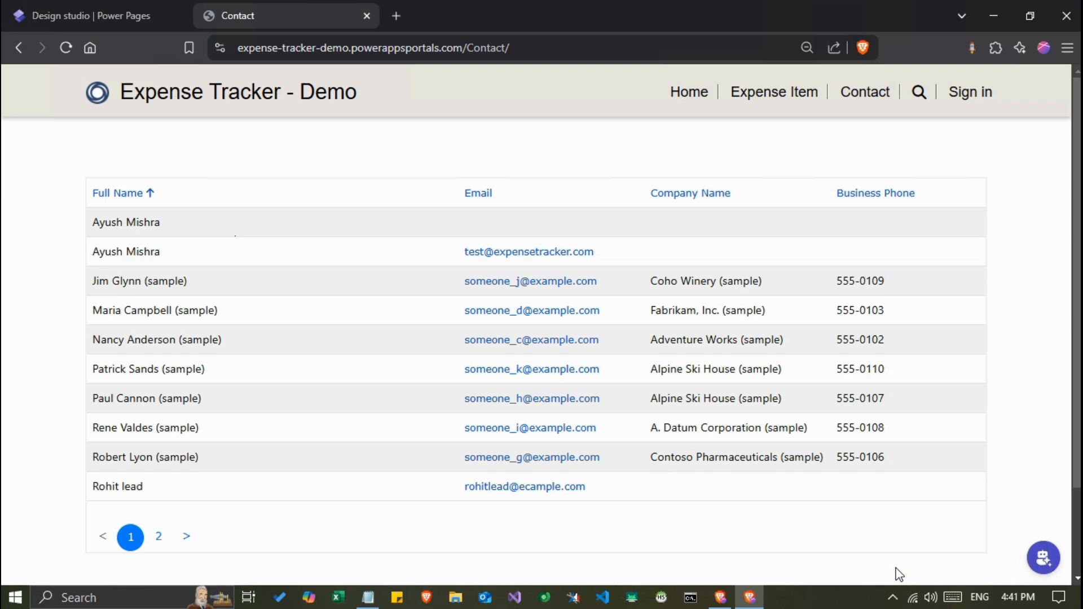
scroll(1011, 367, down, 3)
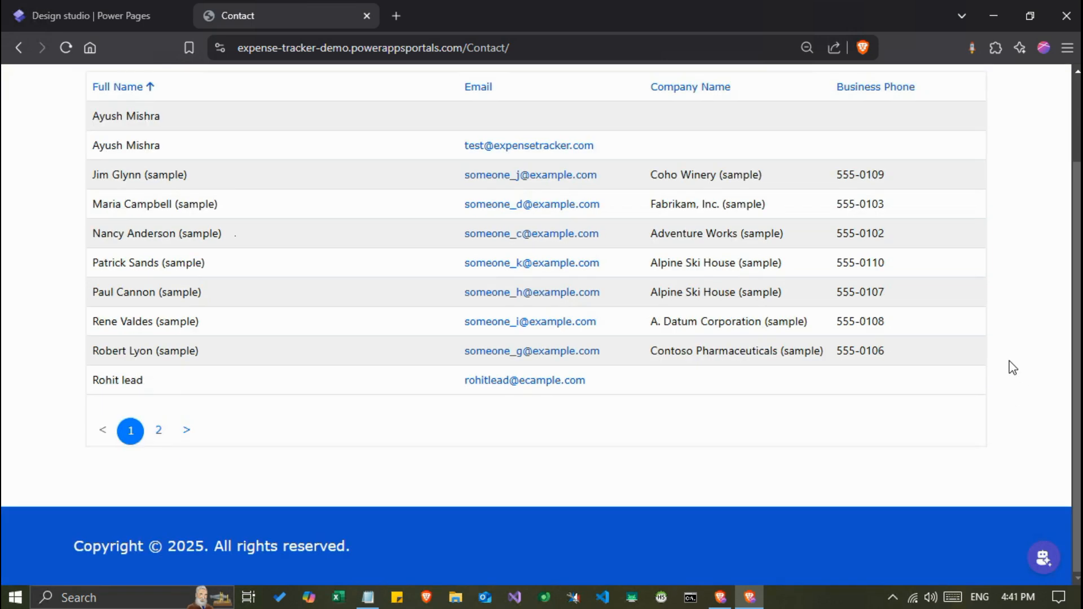
- Return to the design studio, remove the Anonymous Users role from the contact list's table permission, and save the permission
scroll(1010, 367, up, 3)
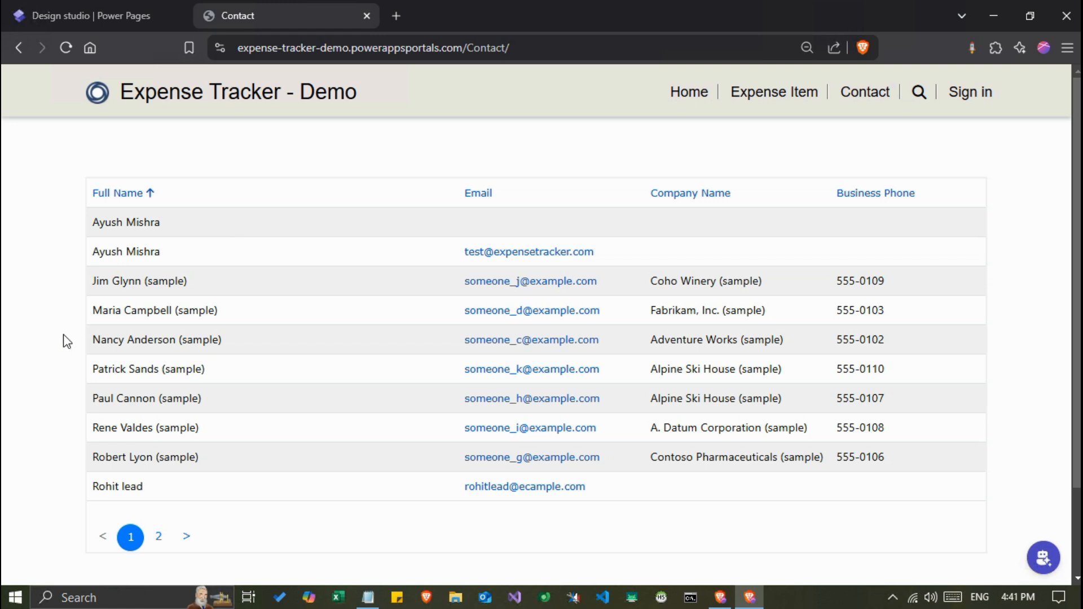
click(79, 16)
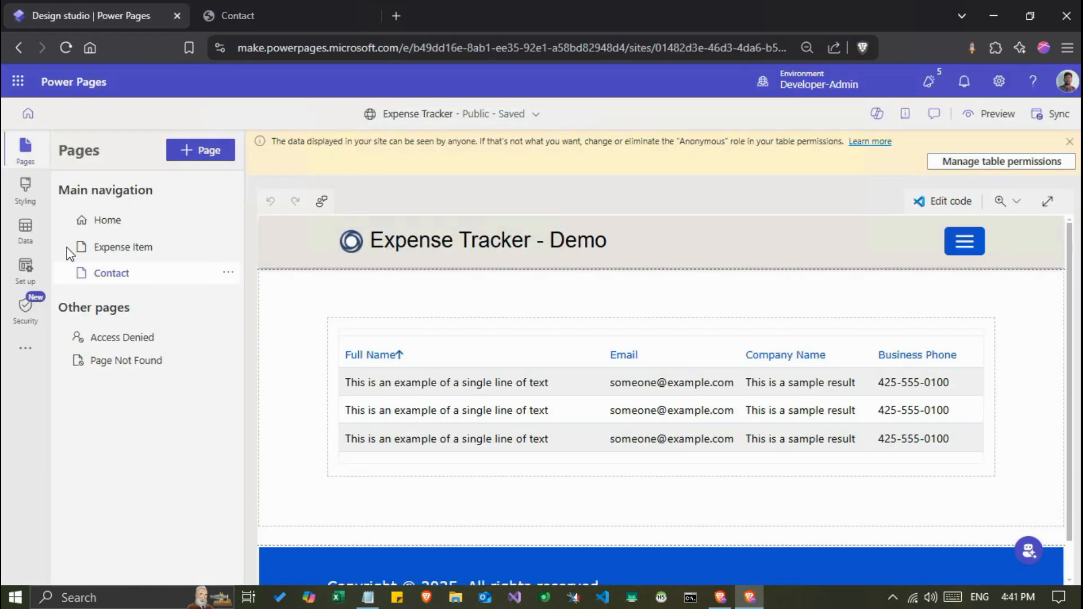
click(471, 346)
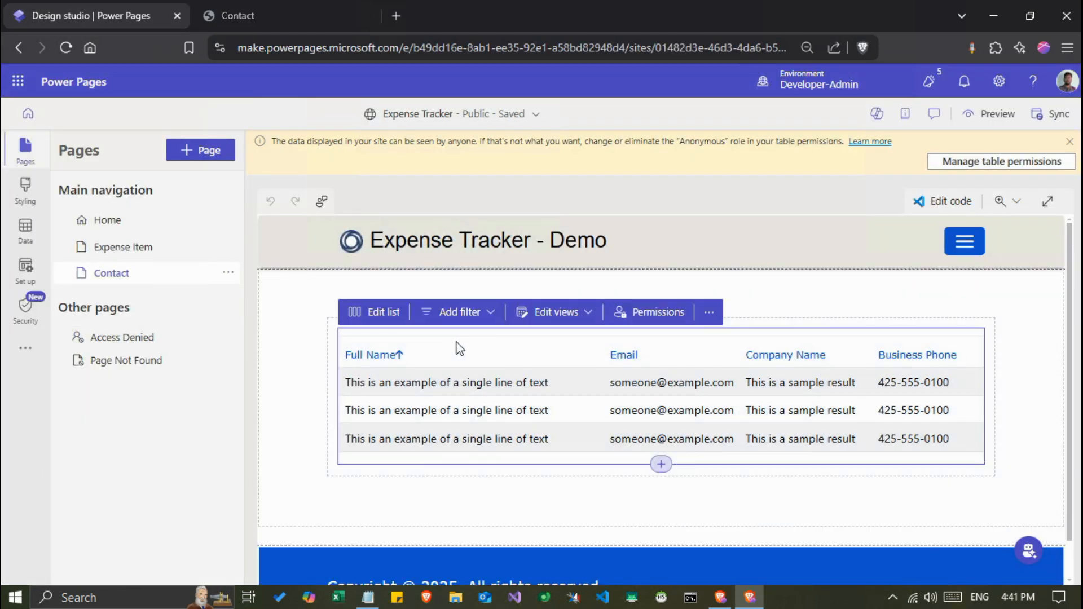
click(675, 317)
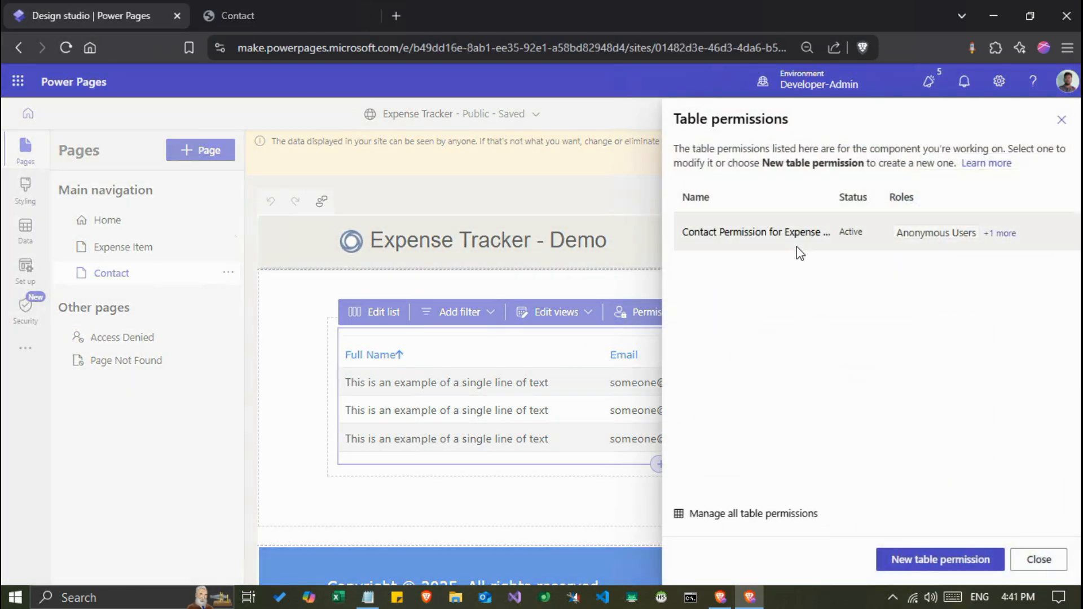
click(753, 232)
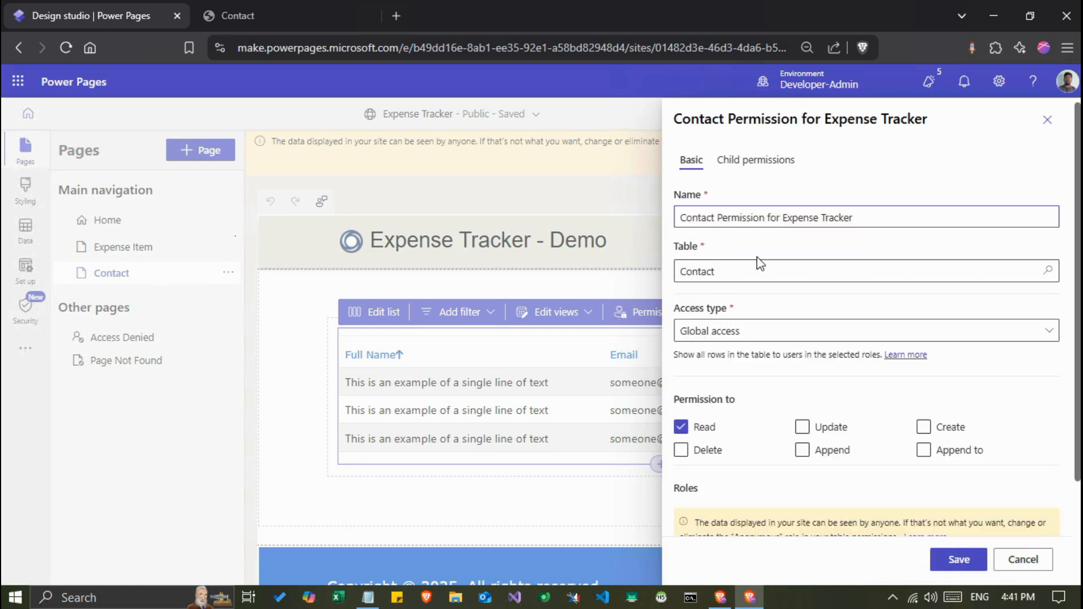
scroll(731, 448, down, 2)
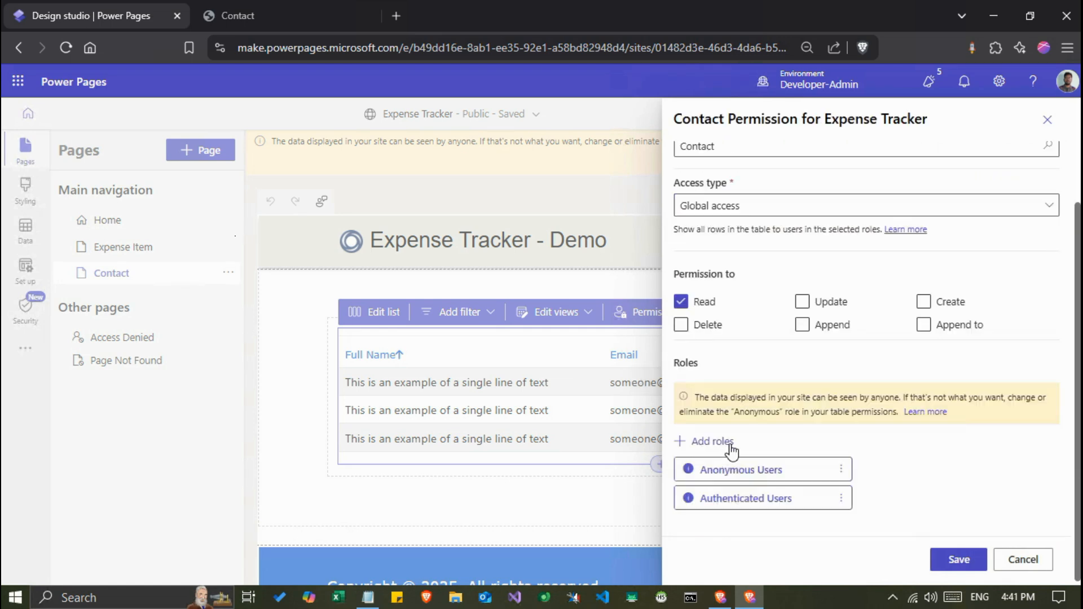
click(841, 470)
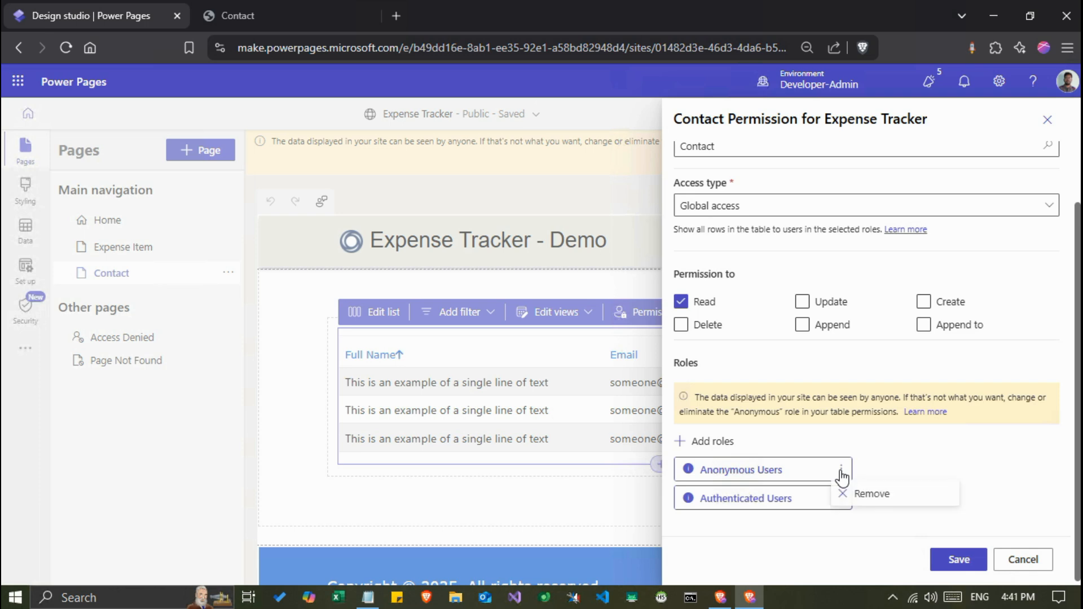
click(861, 500)
click(948, 561)
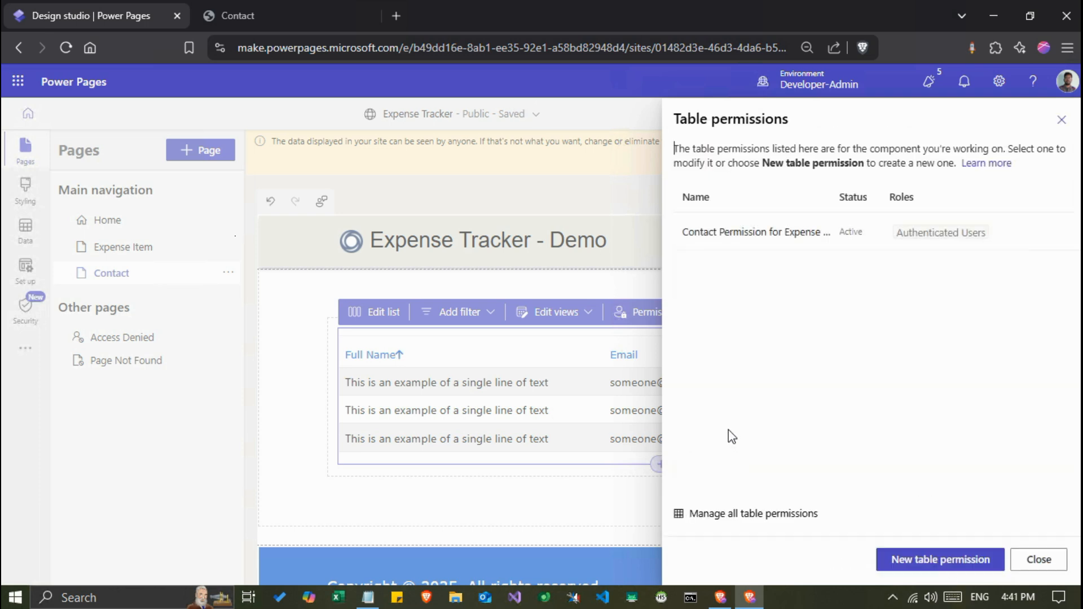
click(1047, 561)
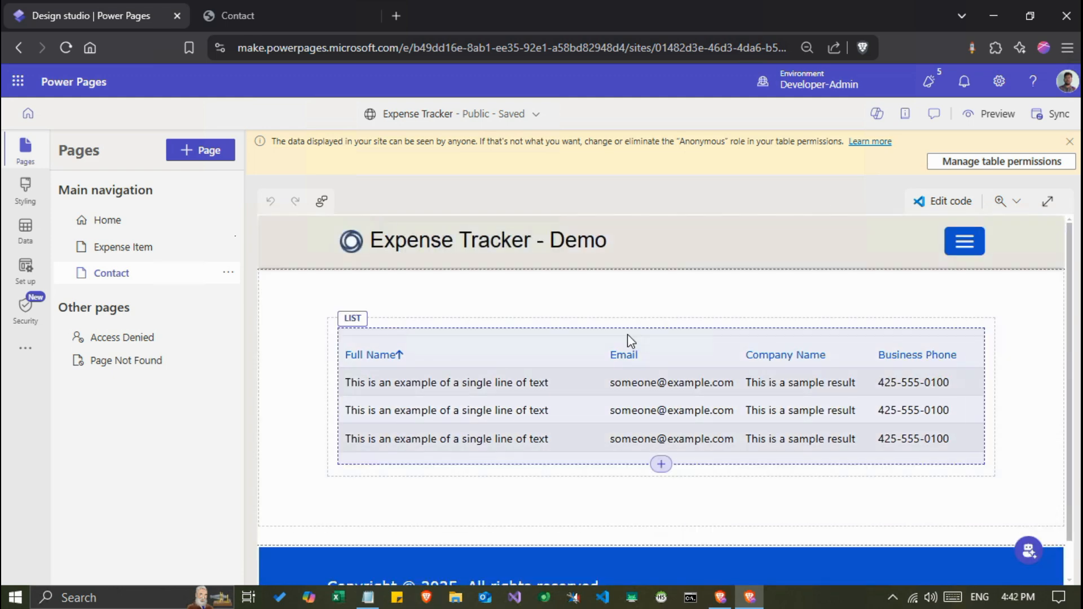
- Preview the Contact page at desktop size as an anonymous visitor, and sign in to check the contact list as an authenticated user
click(993, 113)
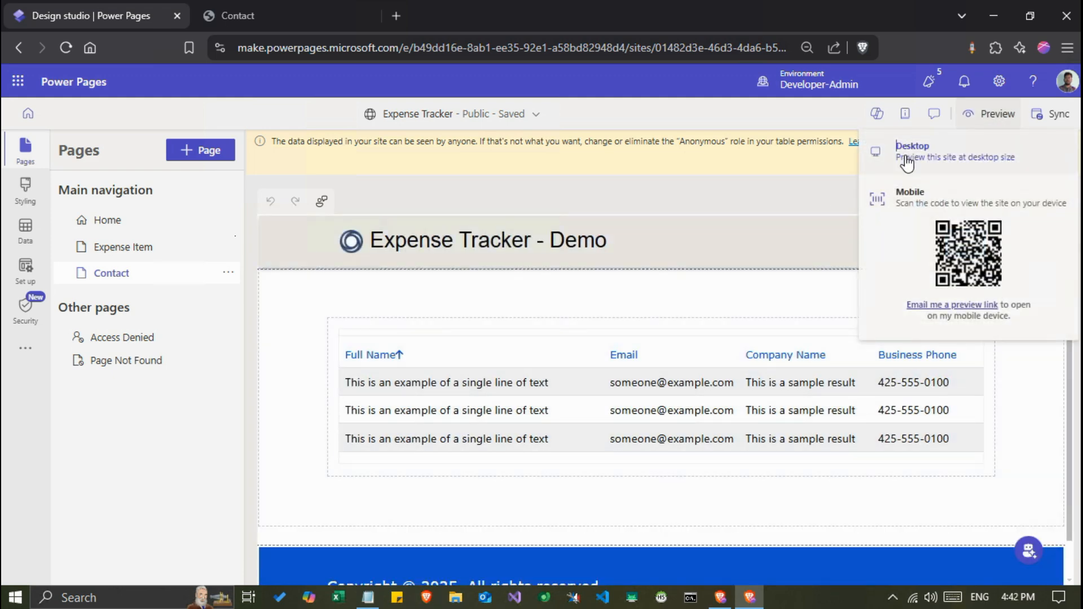
click(906, 153)
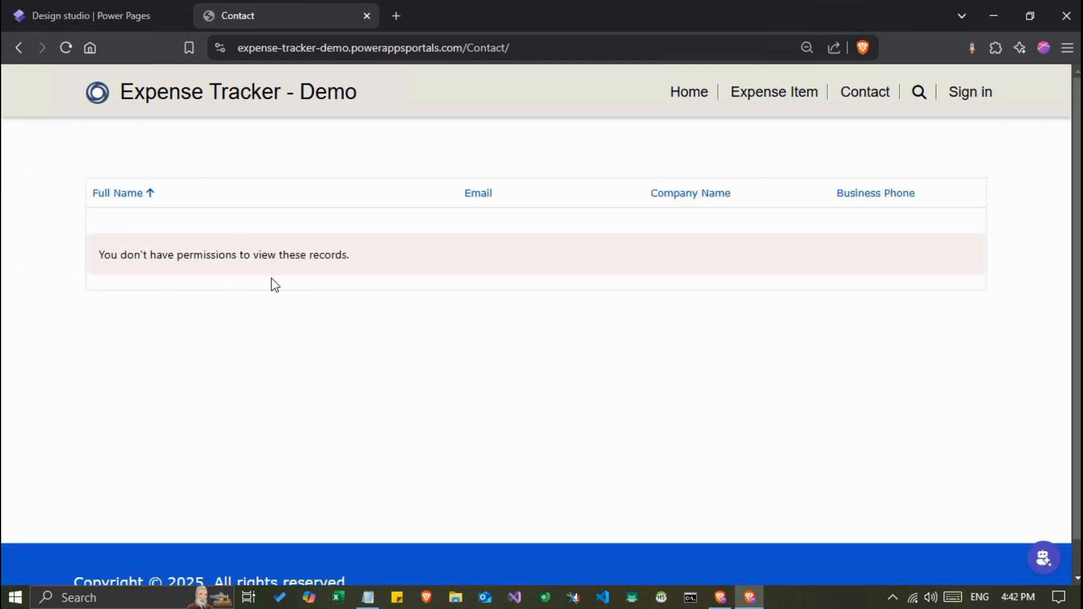
click(969, 96)
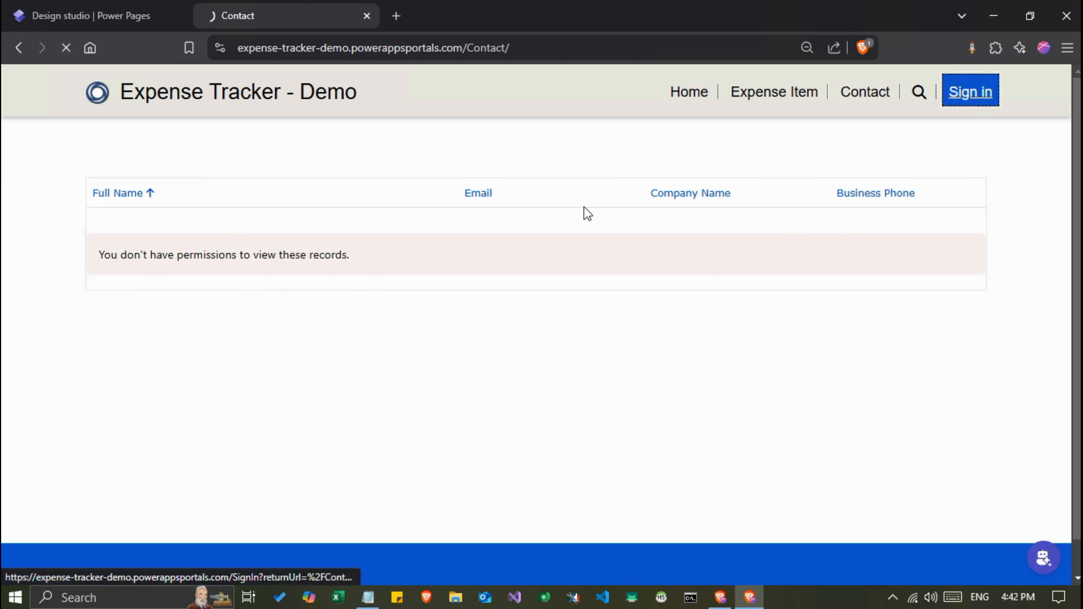
click(622, 240)
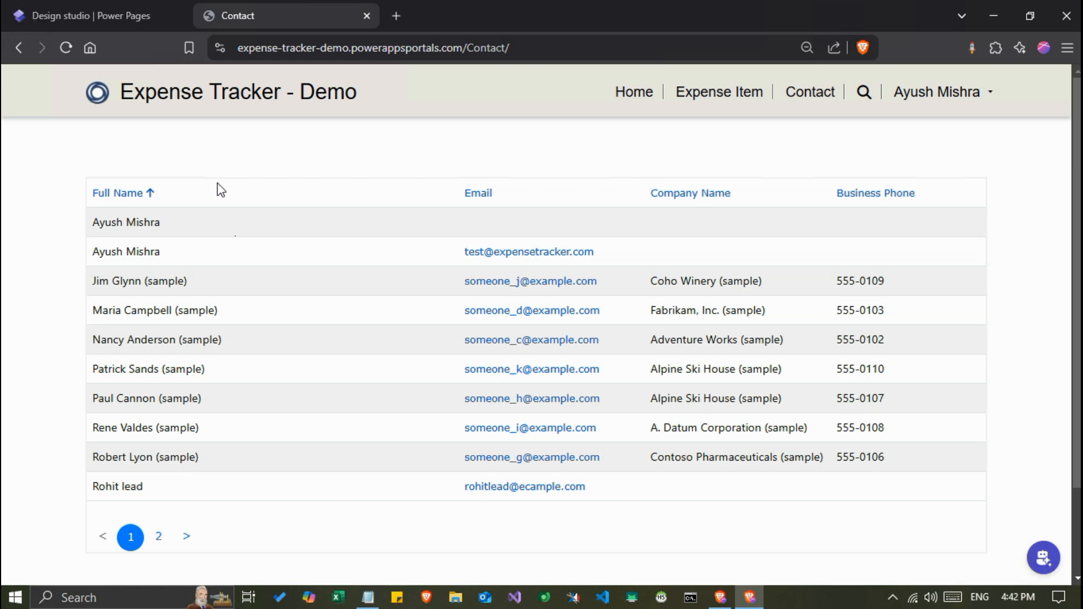
- Return to the design studio and examine the contact list's filter and view options and the setup and action settings of the list
click(93, 18)
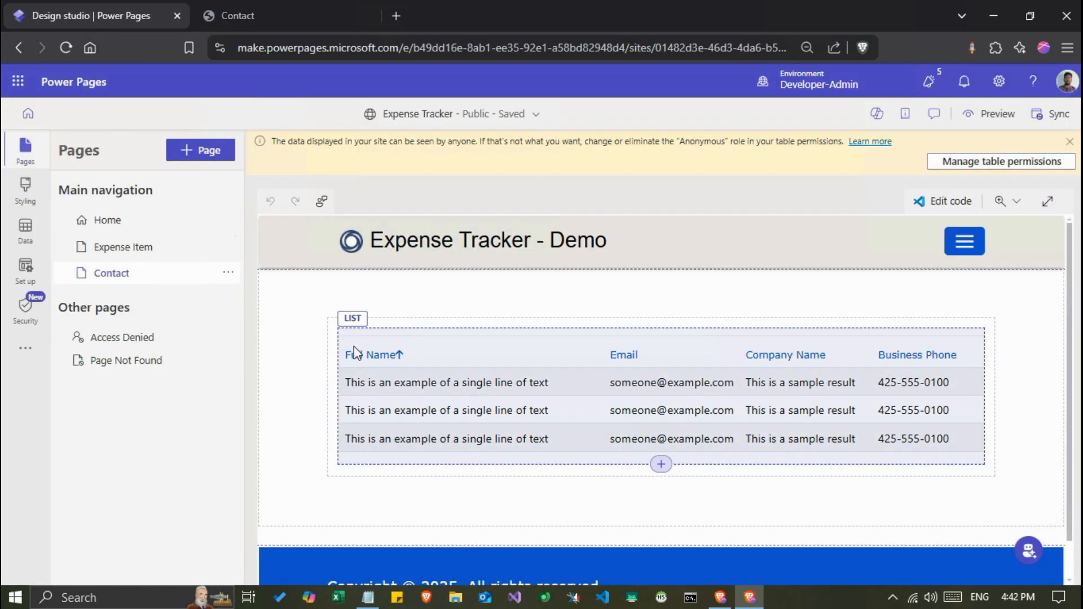
click(349, 339)
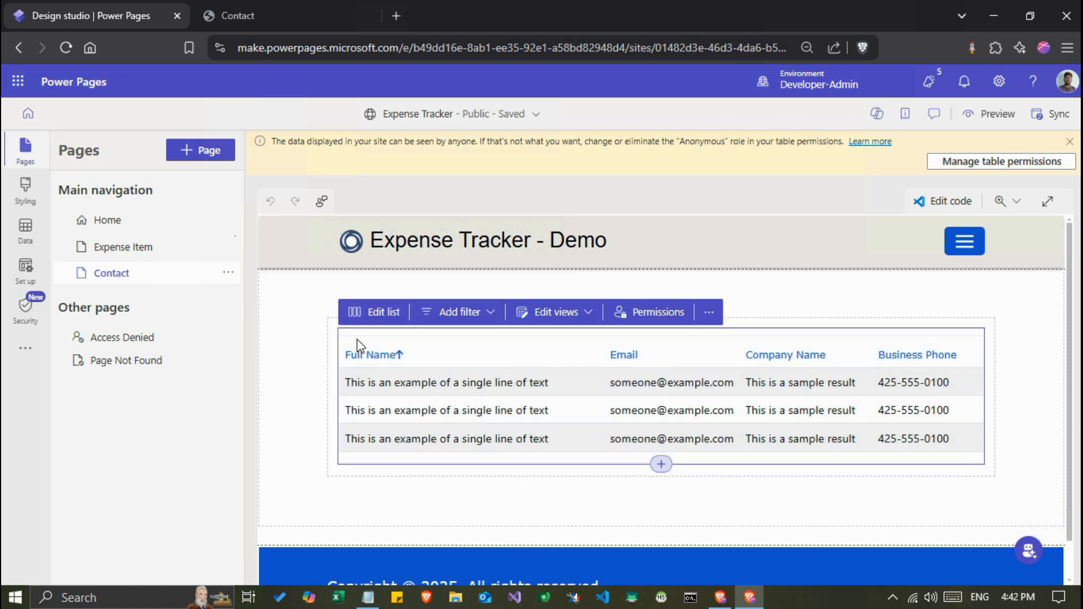
click(468, 318)
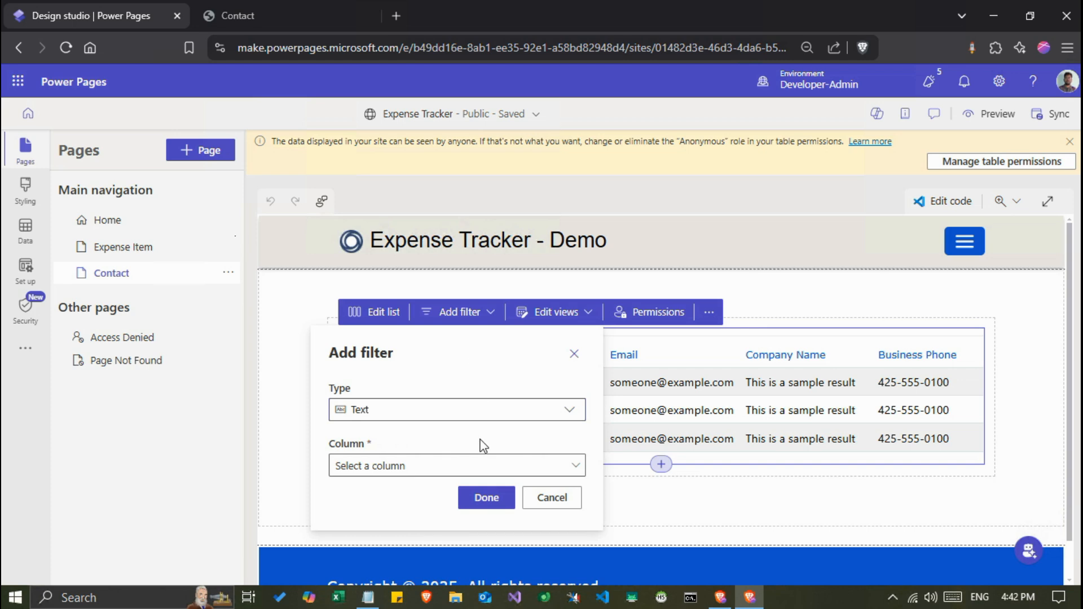
click(564, 314)
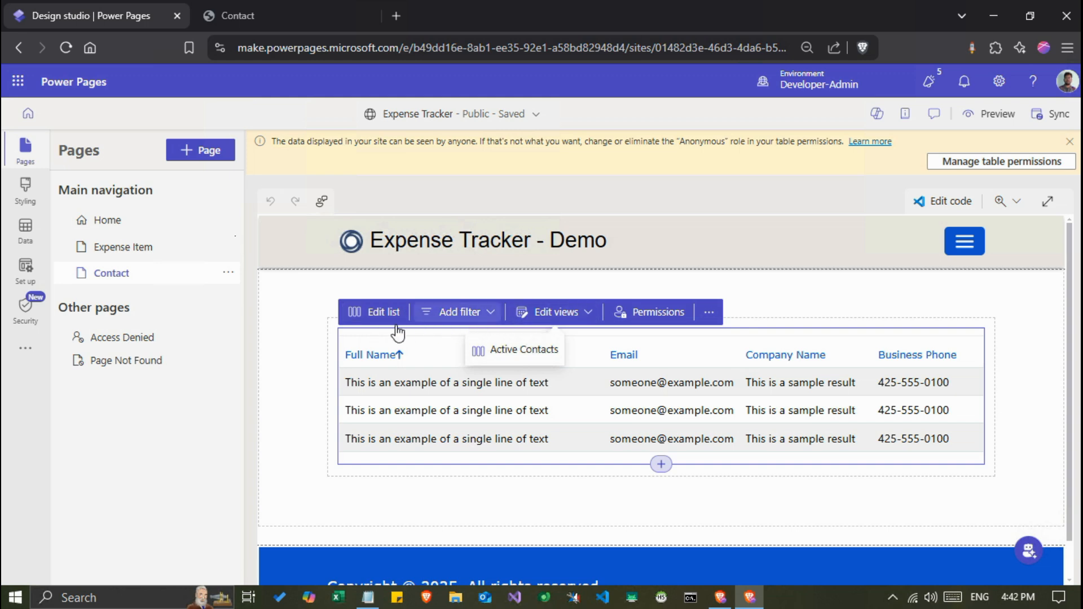
click(369, 315)
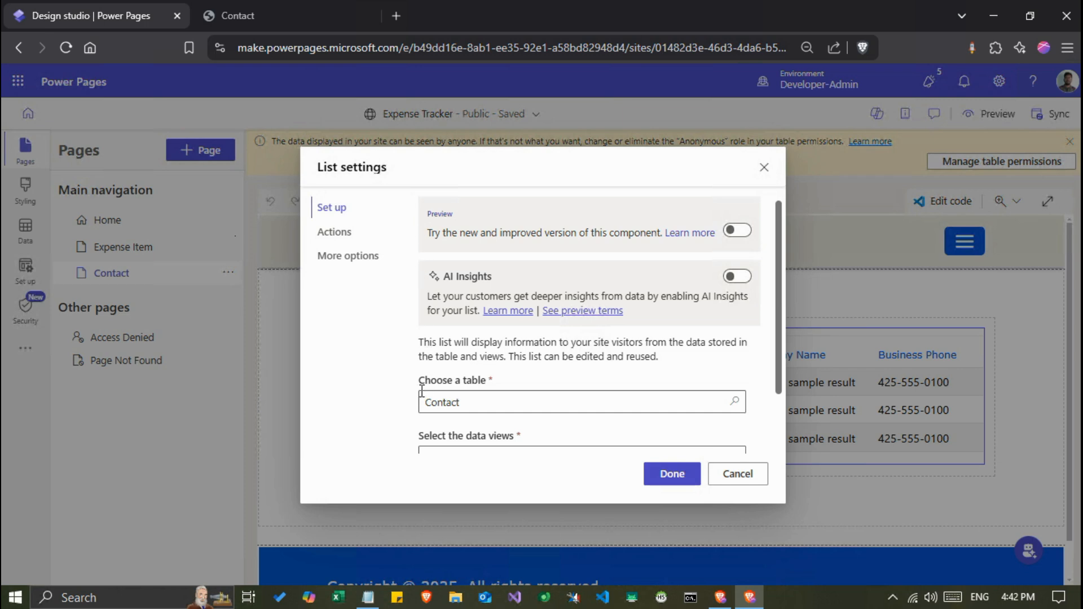
scroll(423, 404, down, 2)
scroll(414, 374, up, 2)
click(335, 235)
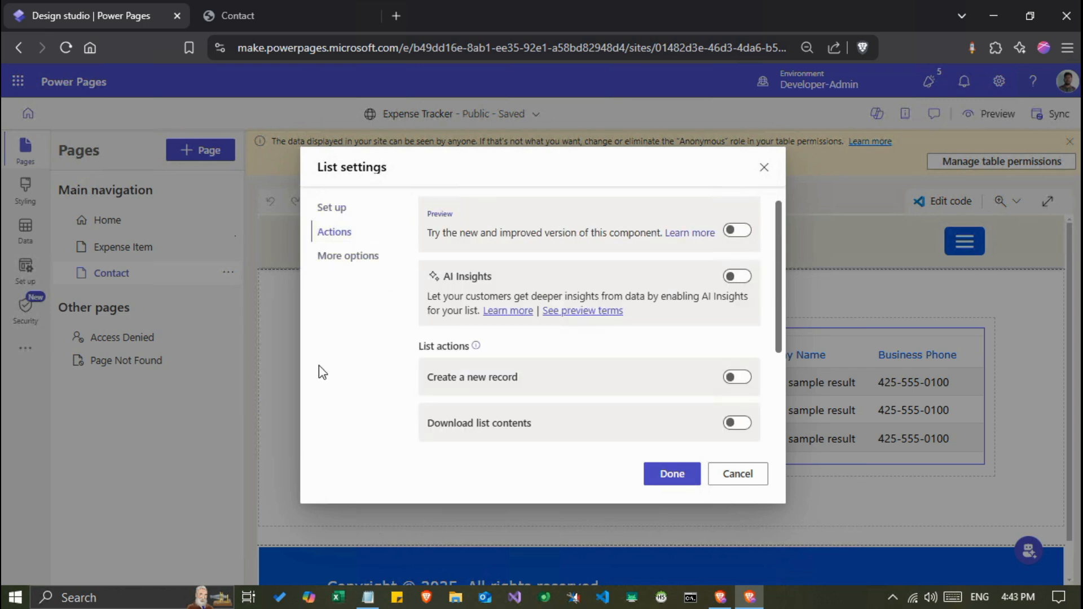
scroll(419, 311, down, 3)
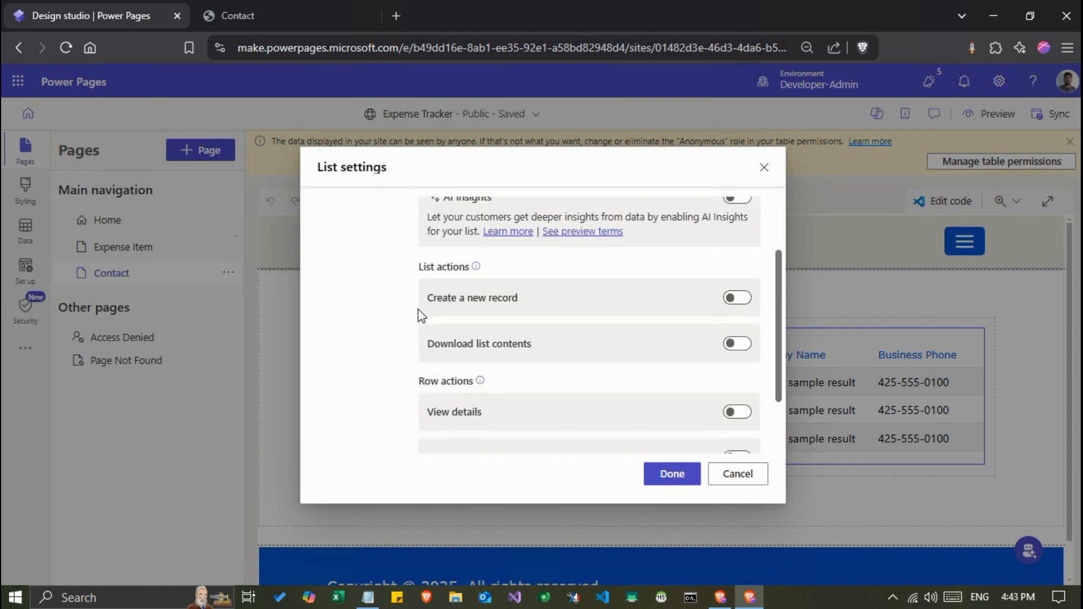
scroll(419, 311, up, 3)
scroll(418, 310, down, 3)
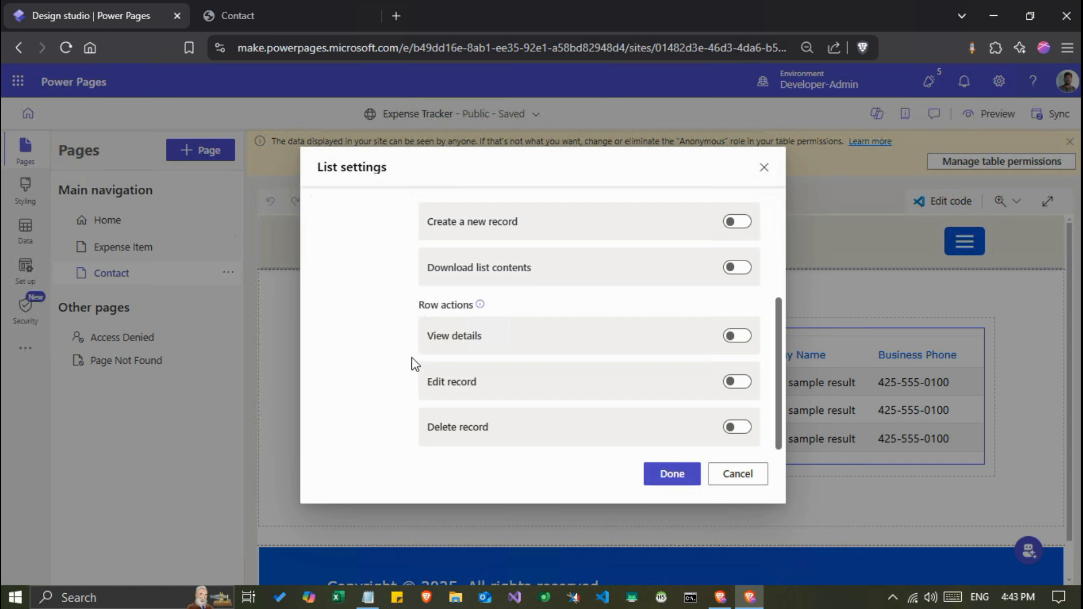
scroll(418, 410, up, 3)
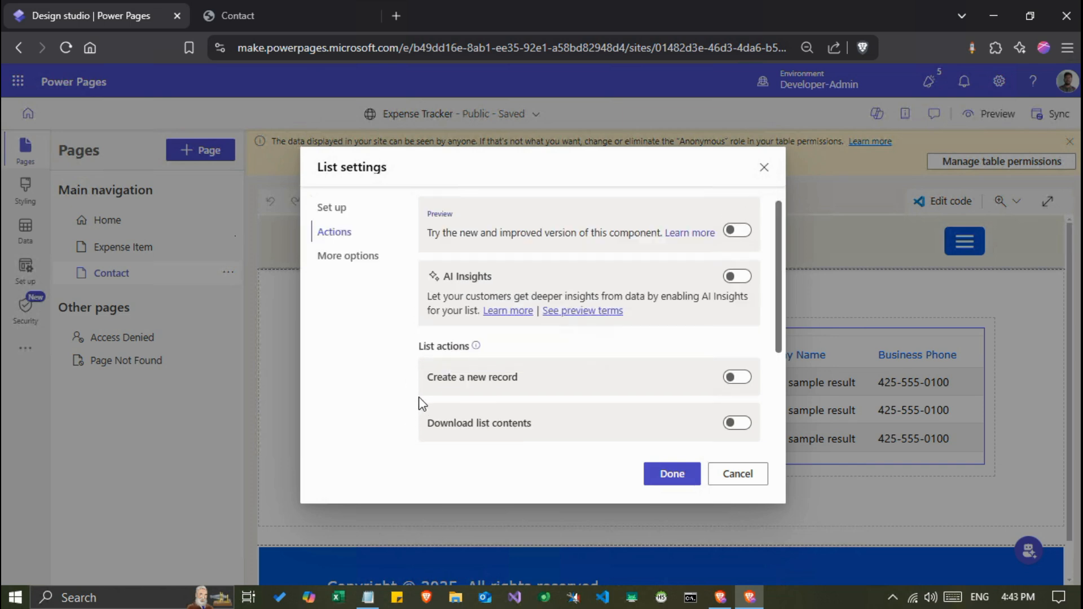
- Set the contact list's number of records per page to 5, comparing with the paging on the previewed Contact page
click(345, 258)
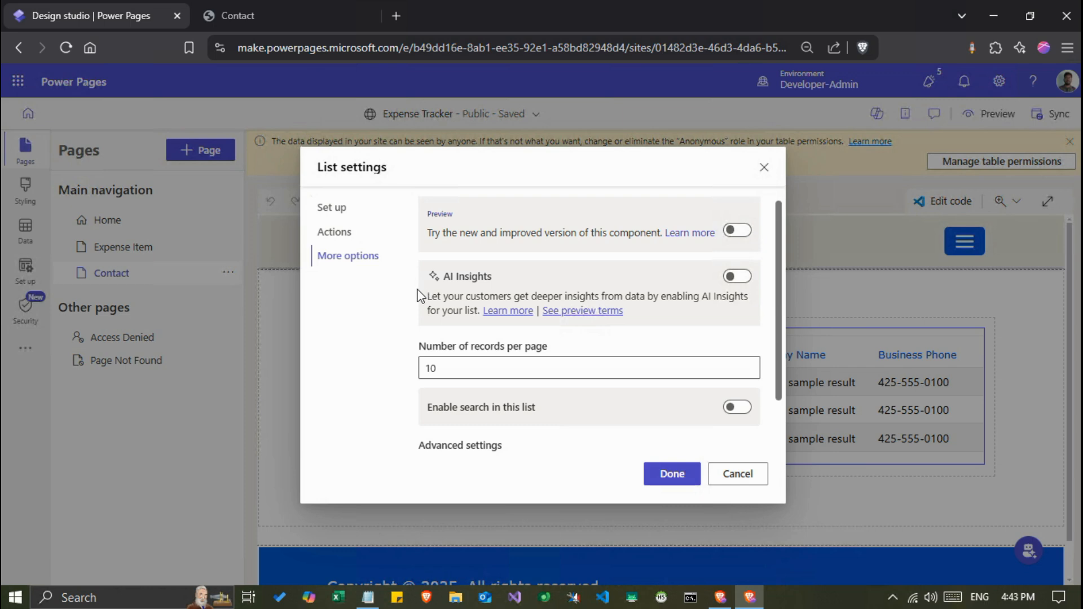
scroll(418, 293, down, 1)
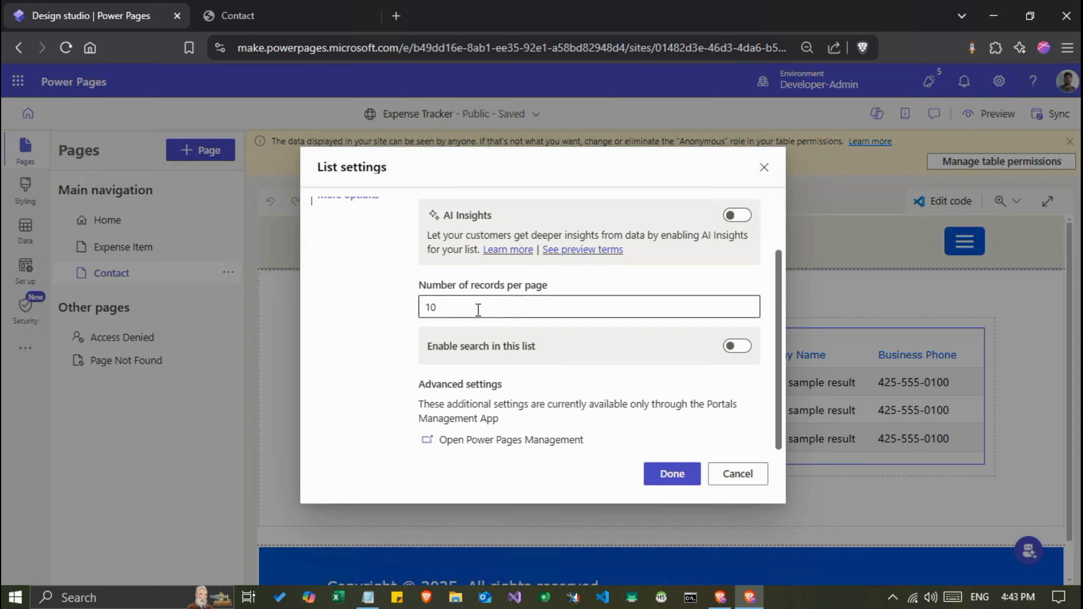
drag(454, 309, 416, 306)
click(411, 310)
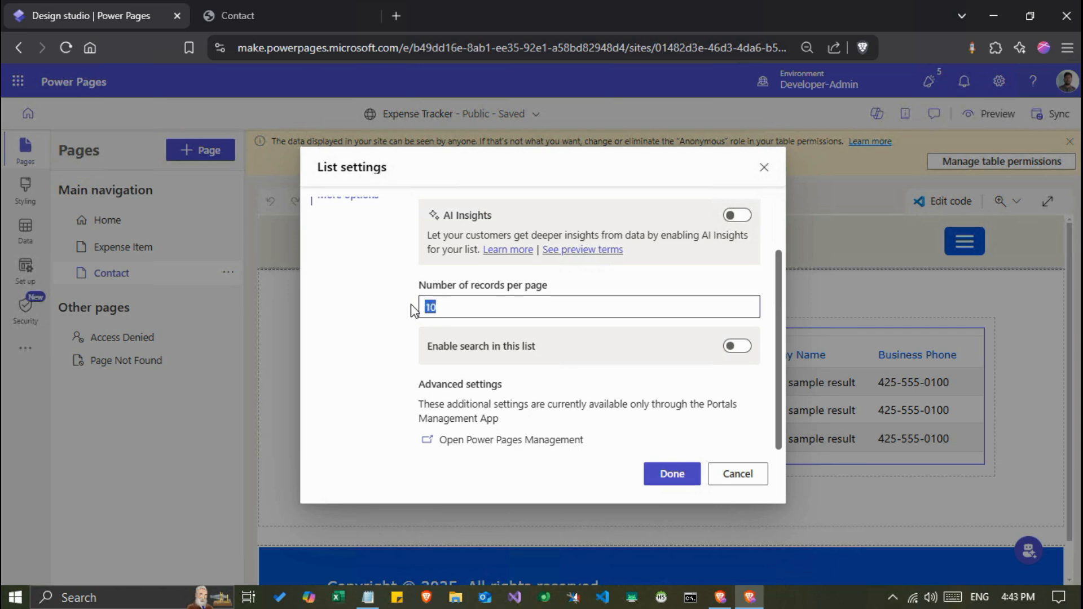
text(5)
click(266, 12)
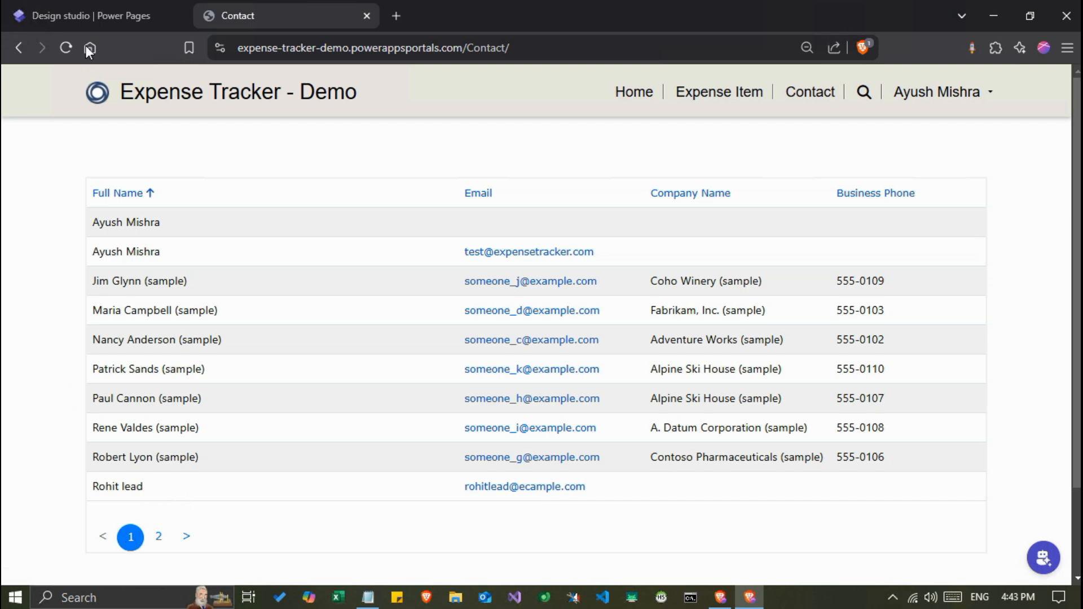
click(86, 17)
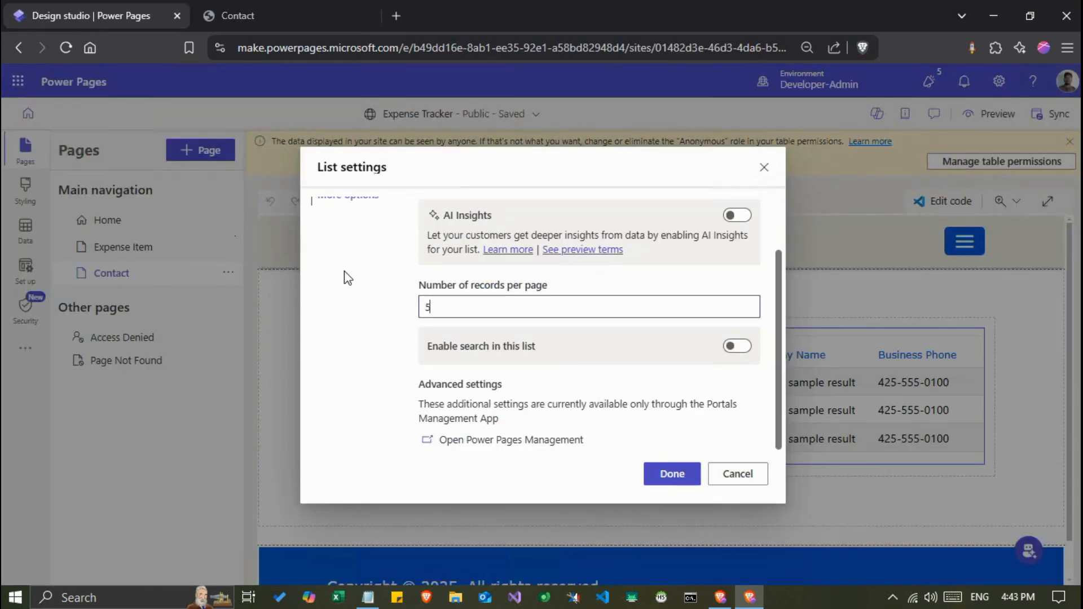
drag(426, 306, 410, 306)
click(447, 305)
- Enable search in the contact list with the placeholder text "Search Contact"
click(736, 346)
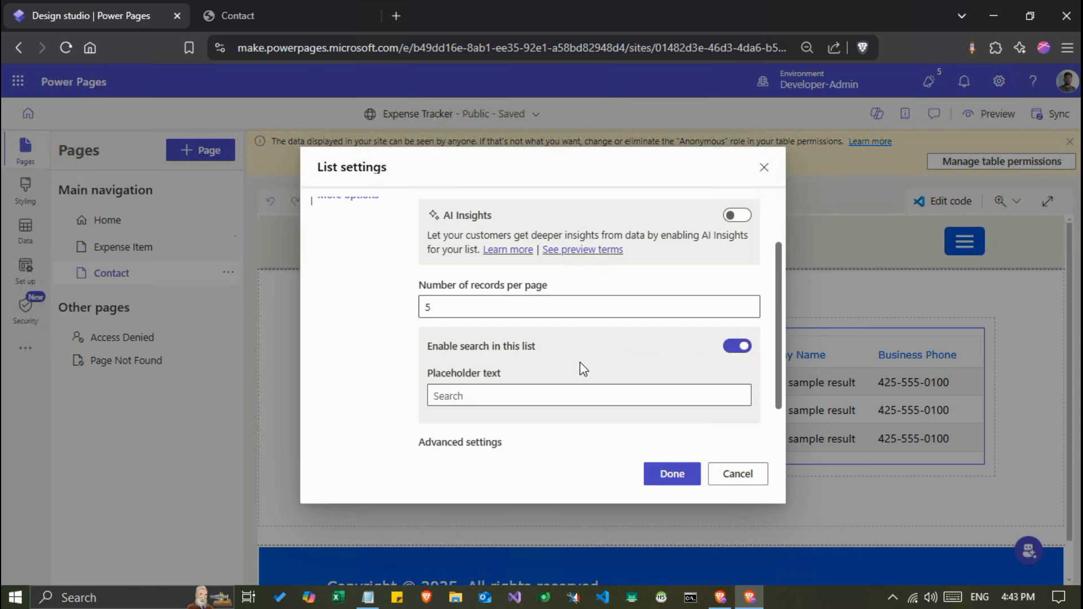
click(473, 396)
text(Se)
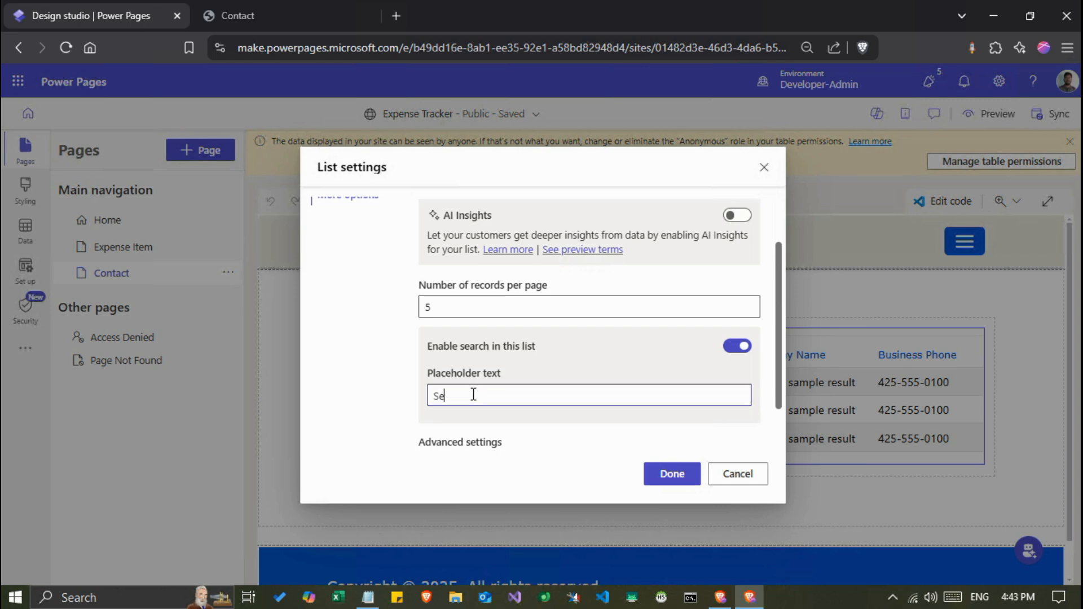
text(arch Contact)
click(415, 404)
- Review the contact list's additional options, including the advanced settings note, and apply the list settings
scroll(416, 404, down, 1)
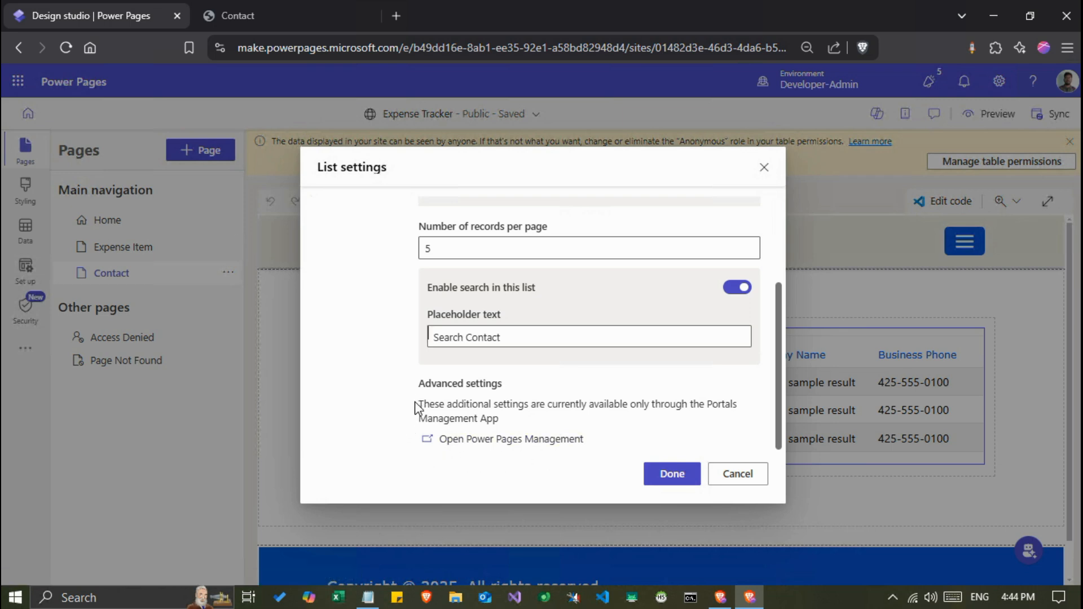
drag(416, 403, 416, 422)
click(424, 465)
scroll(416, 389, up, 3)
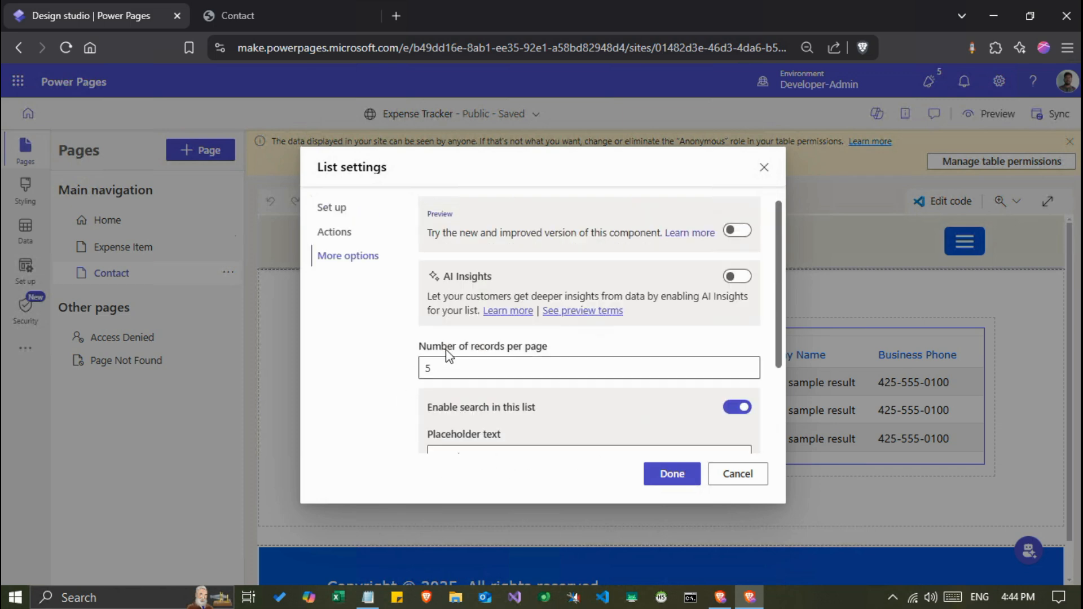
scroll(402, 356, down, 3)
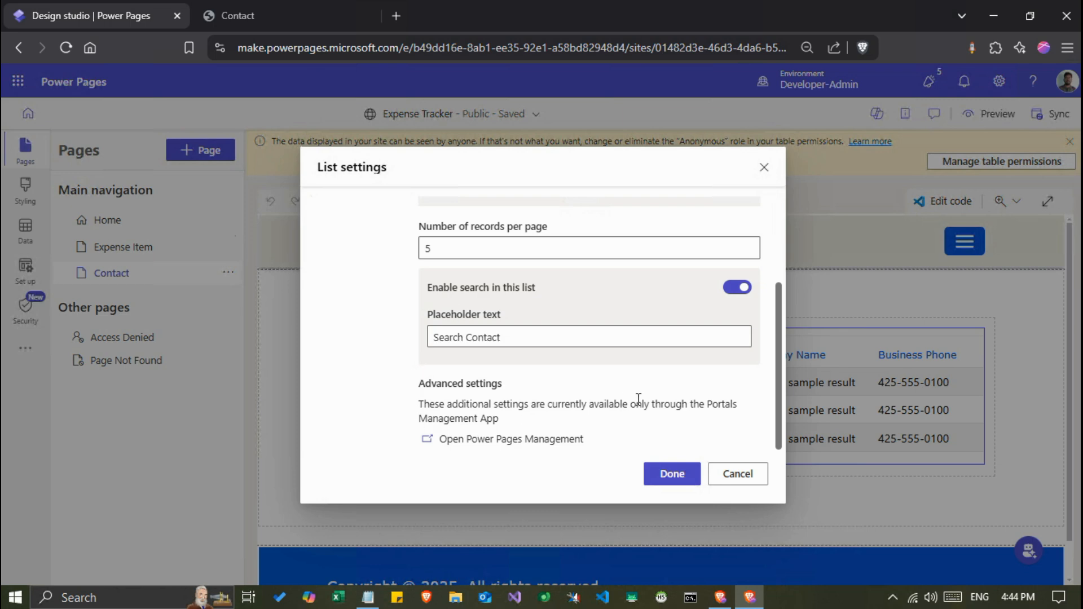
click(672, 474)
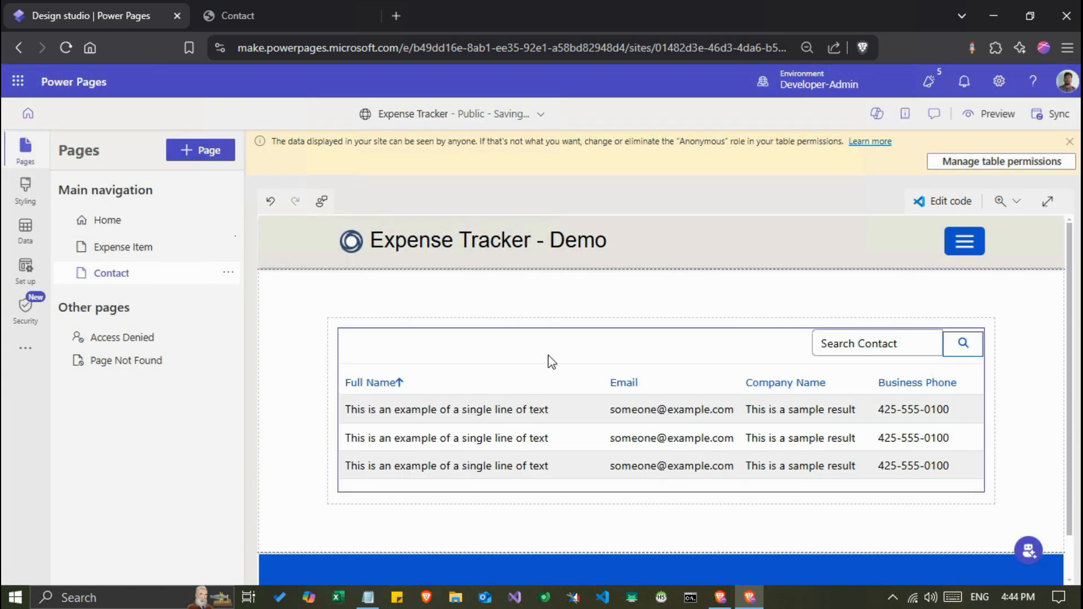
click(825, 351)
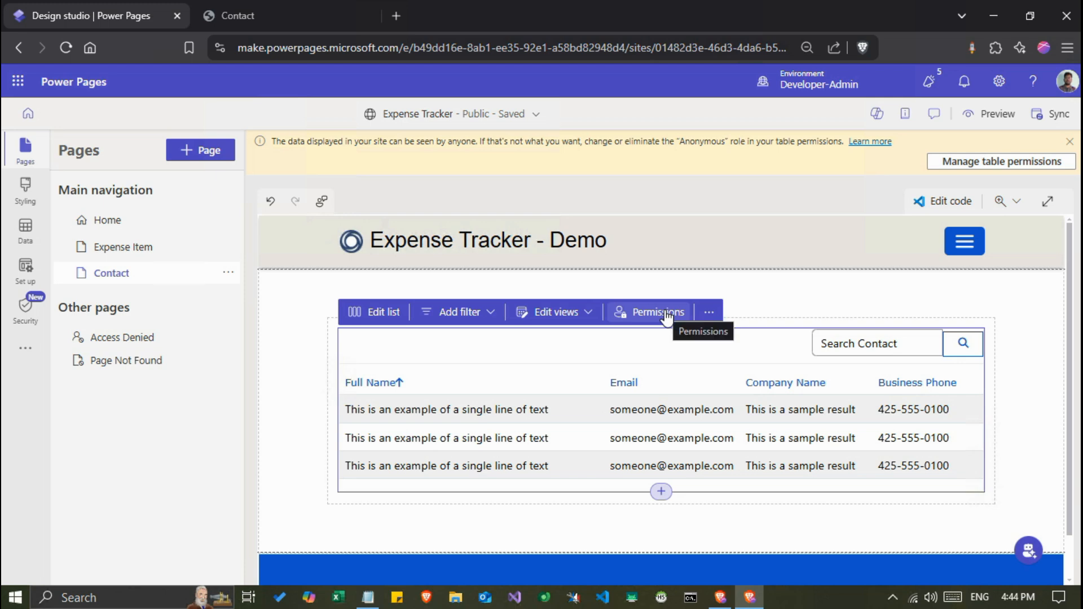
click(668, 317)
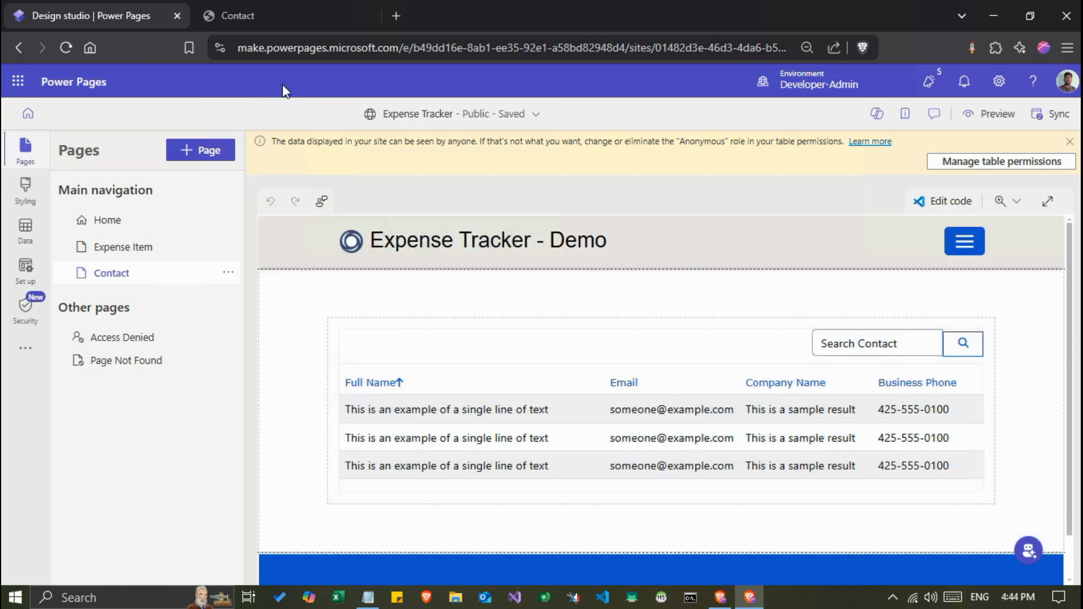
- Preview the site at desktop size and page through the contact list, from page 1 to 4 and back
click(982, 113)
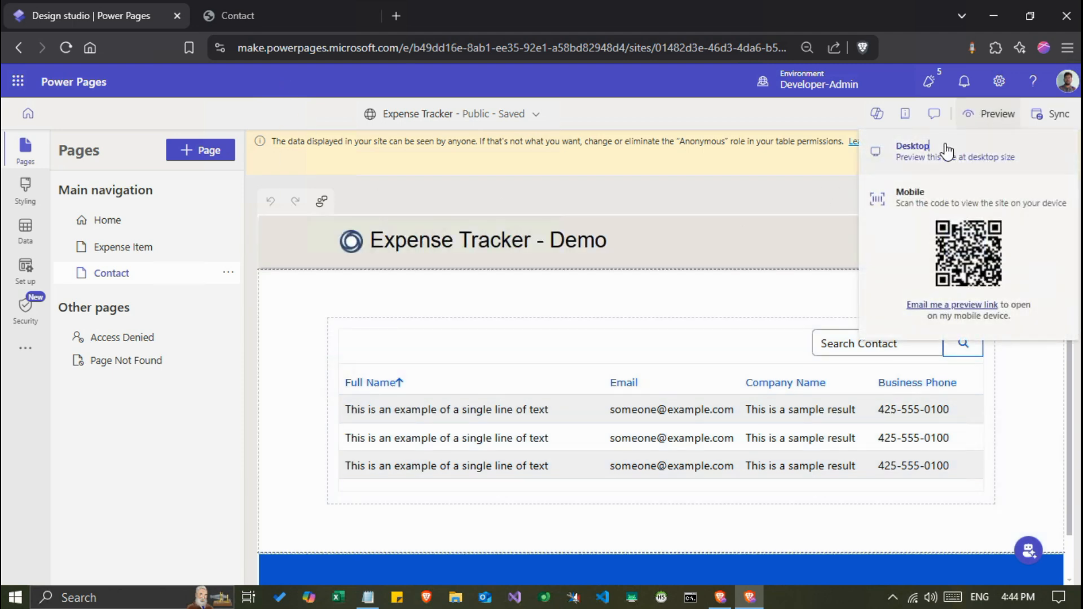
click(941, 148)
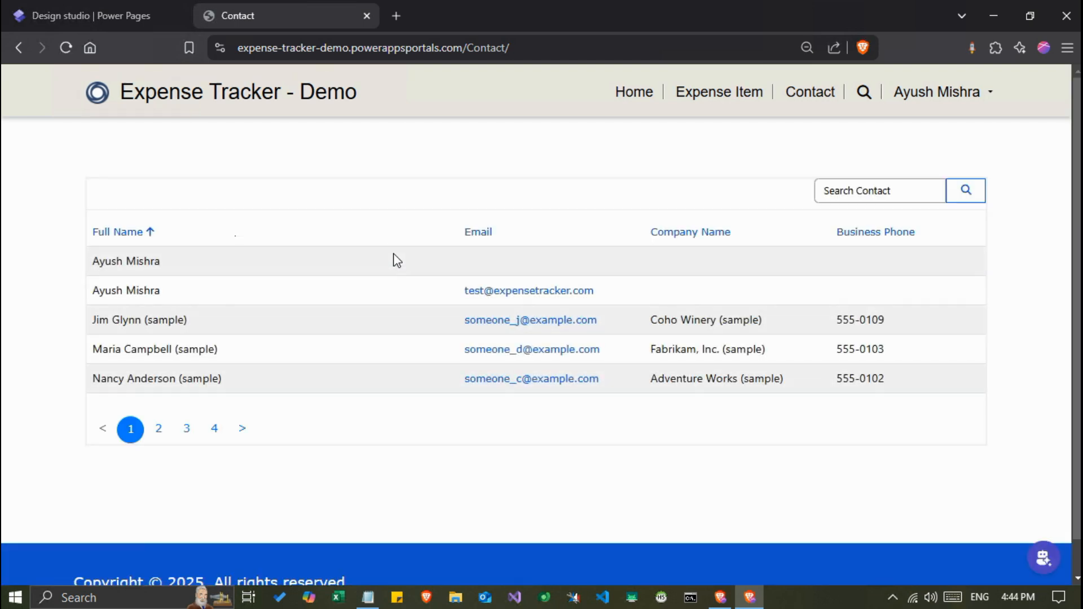
click(848, 189)
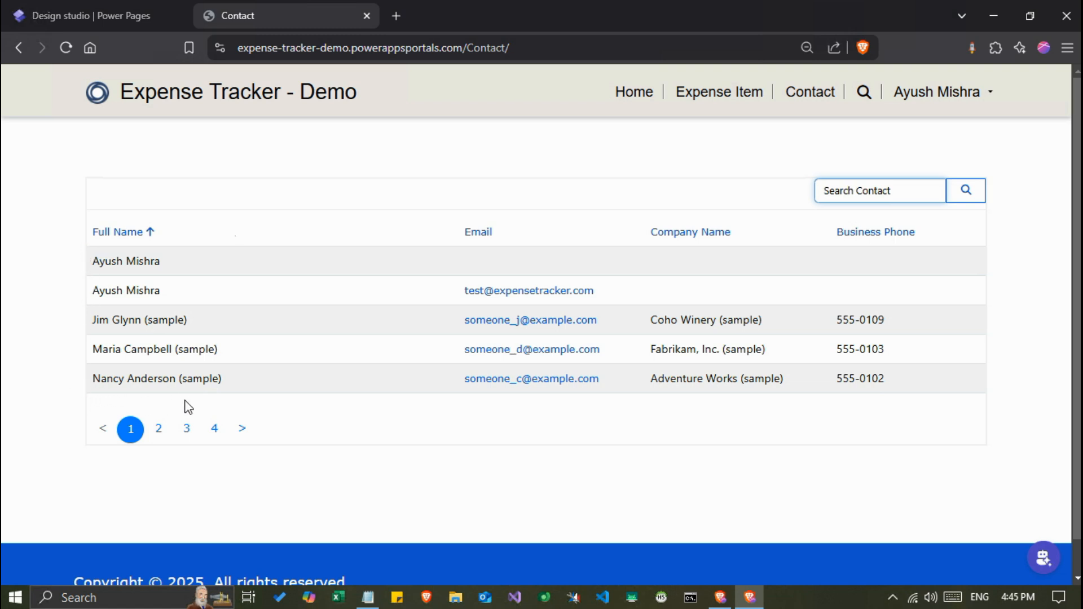
click(158, 432)
click(186, 430)
click(214, 429)
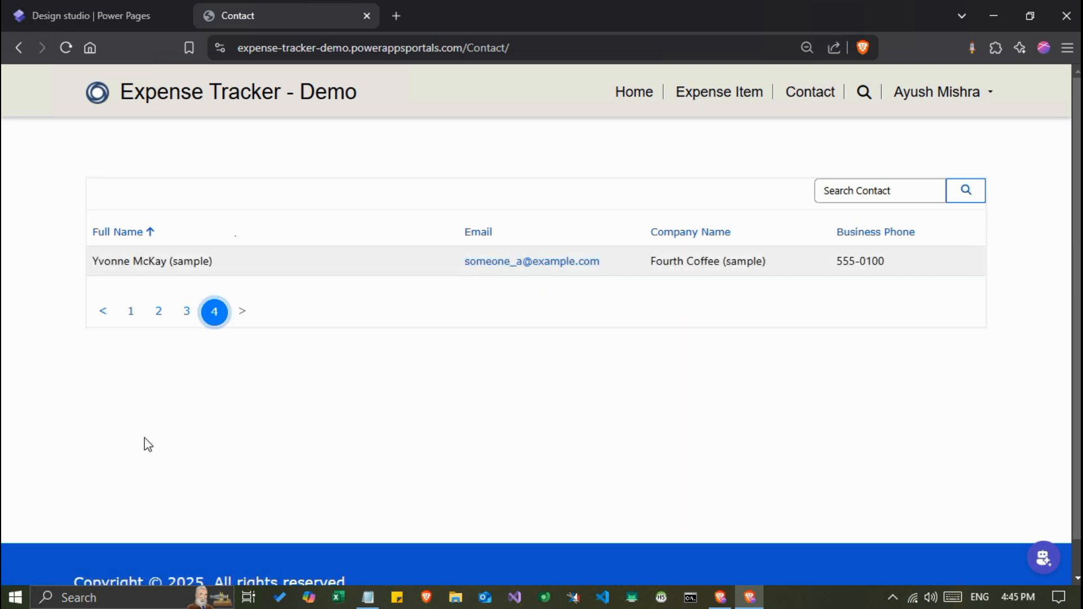
click(132, 313)
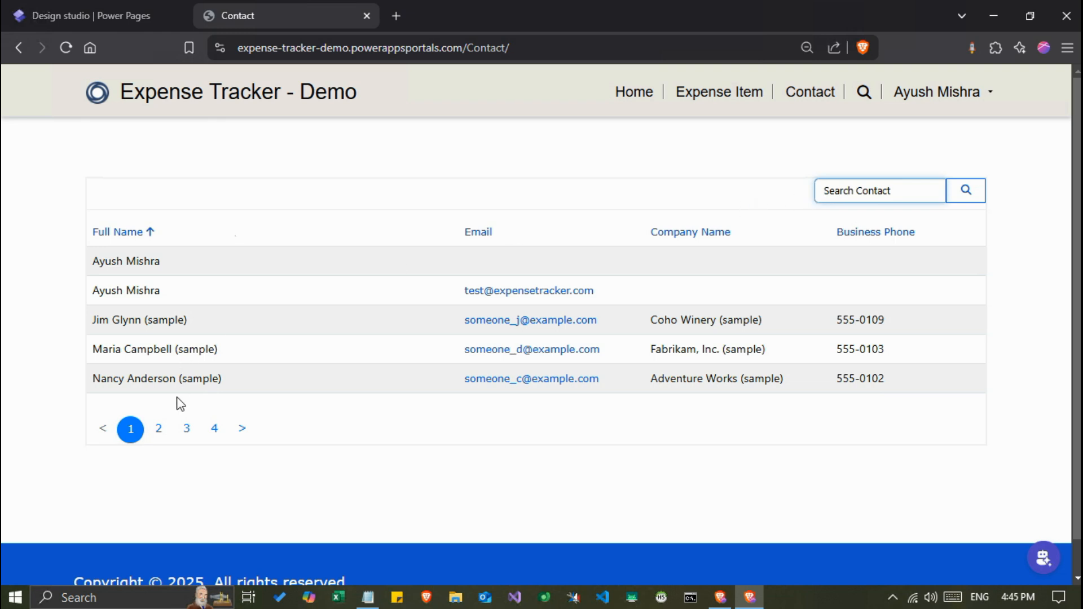
click(159, 431)
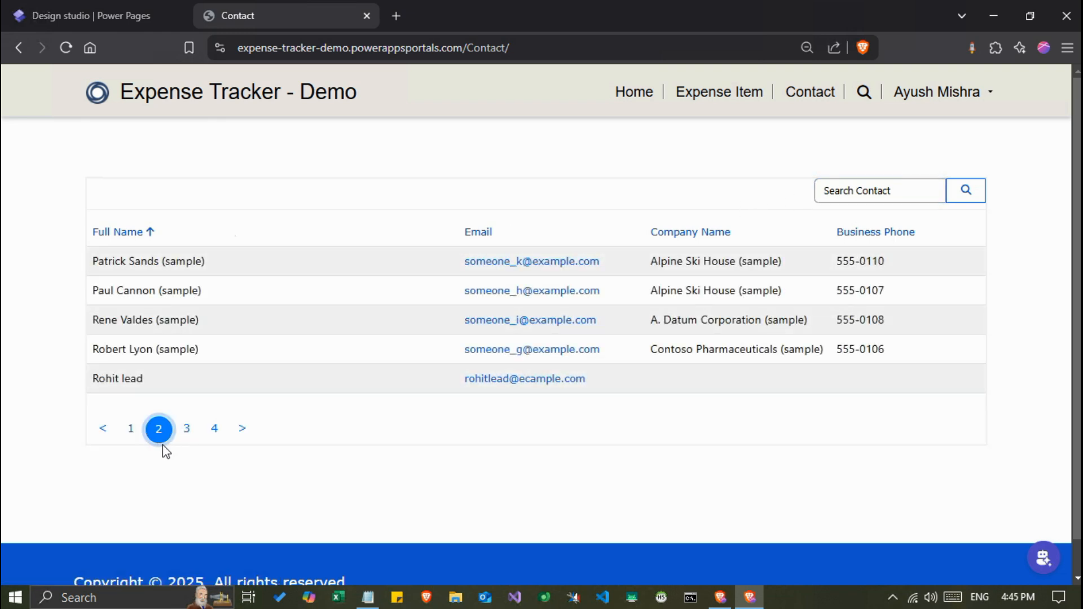
click(131, 430)
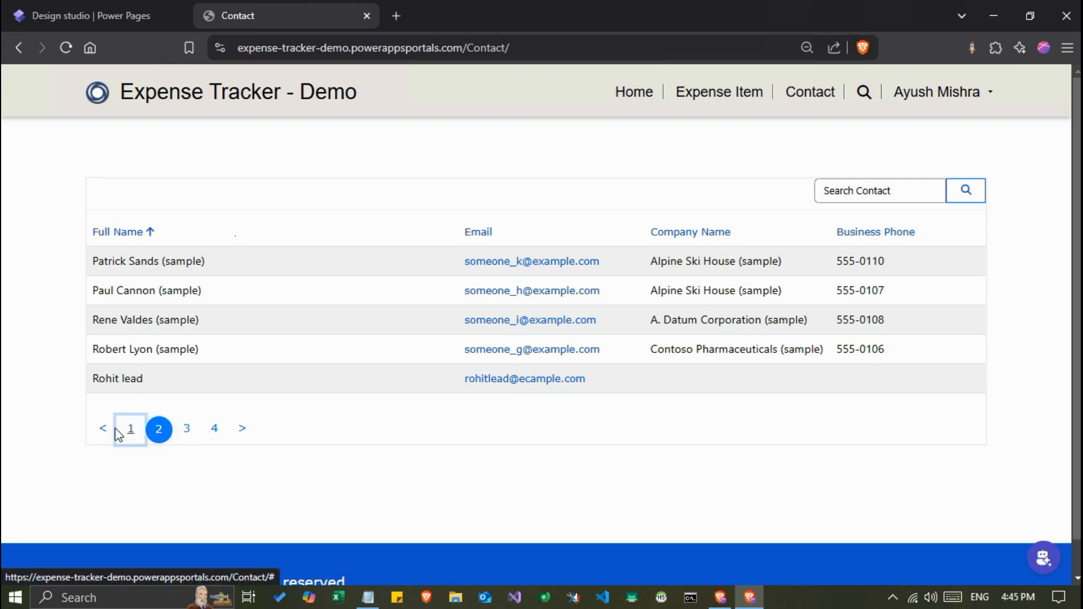
- Search the previewed contact list by a sample contact's first name and examine the matching record
click(852, 195)
text(Re)
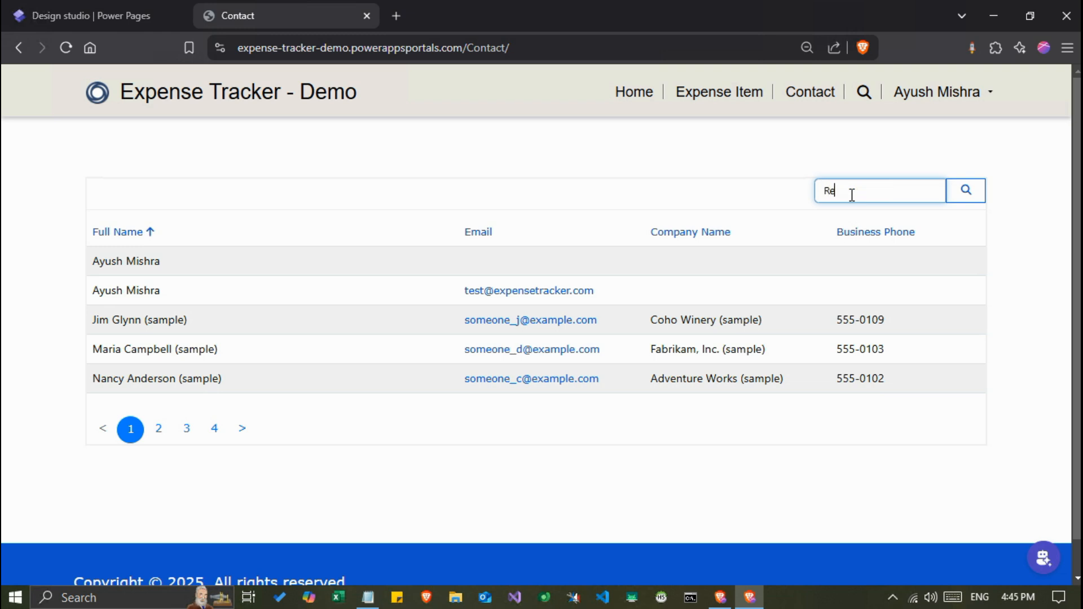
text(ne)
key(Return)
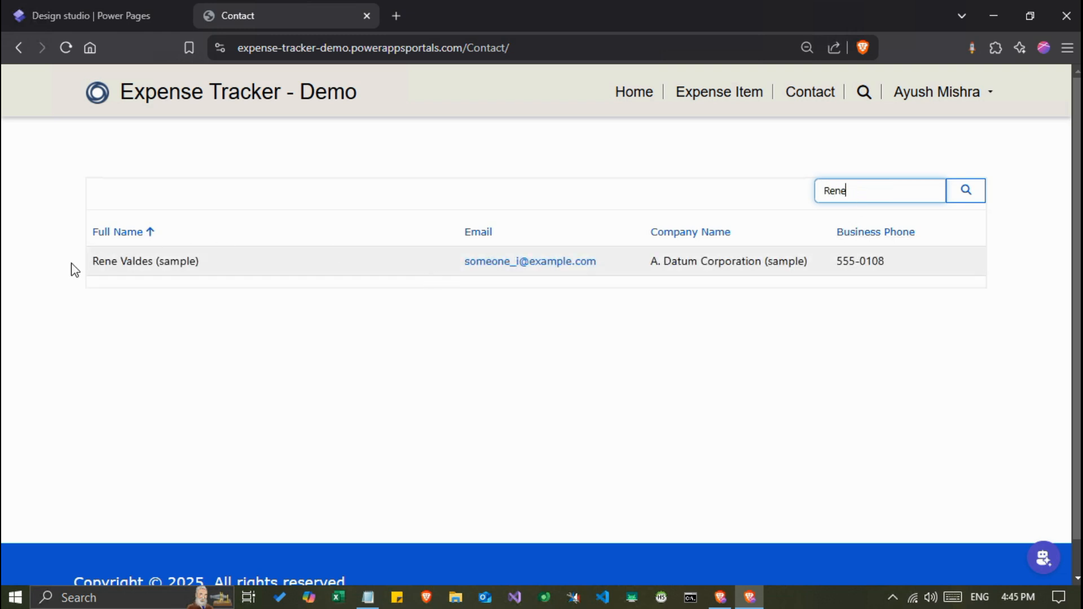
drag(82, 220, 91, 268)
click(215, 334)
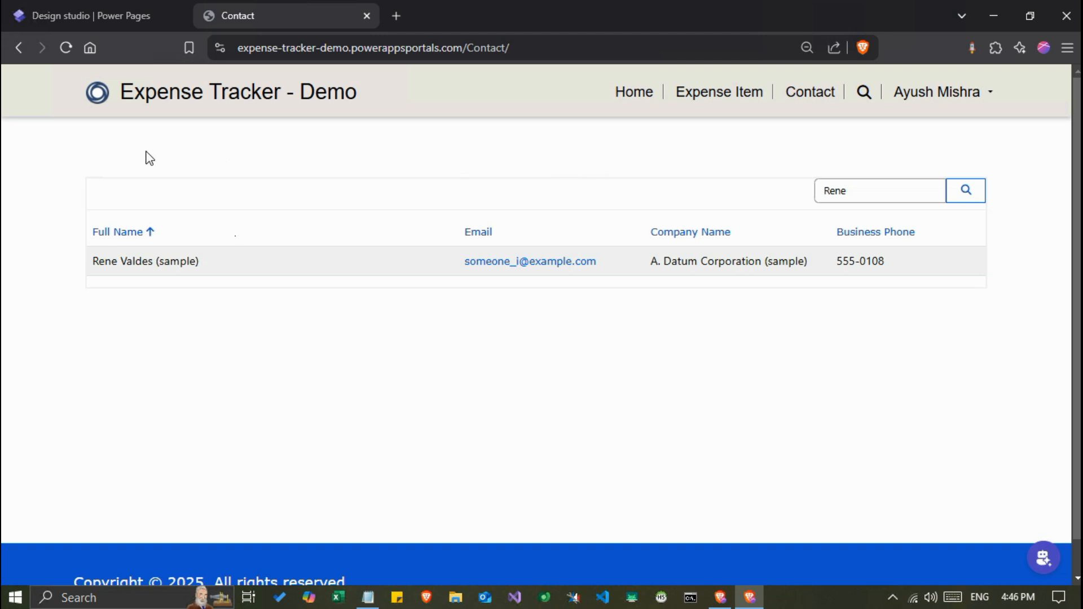
- Sign out of the site and examine the Contact page's list message and web address as an anonymous visitor
click(937, 100)
click(907, 160)
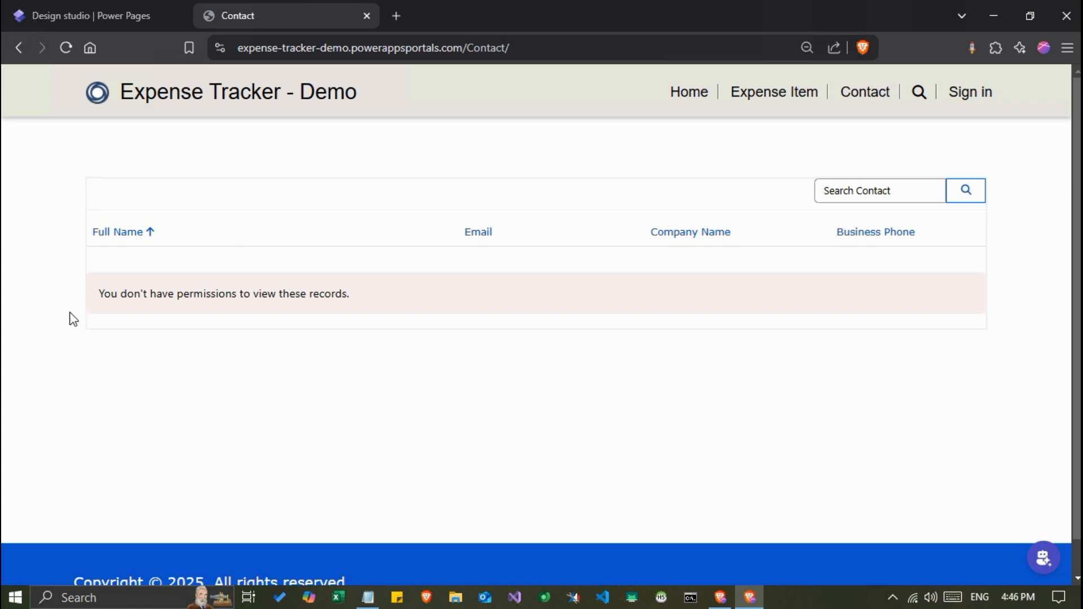
drag(101, 293, 374, 297)
click(237, 326)
double_click(479, 50)
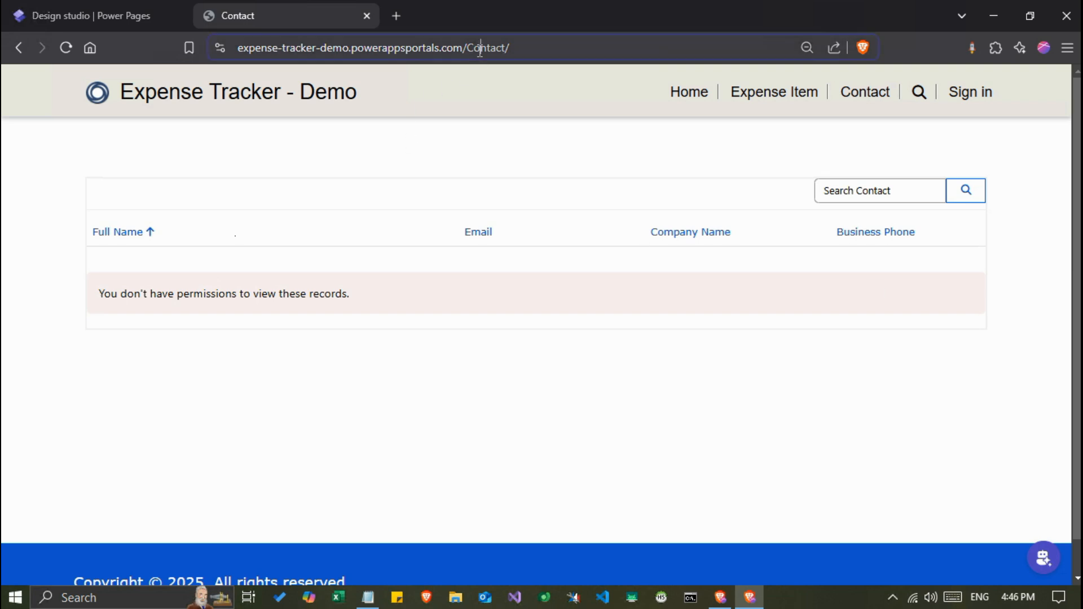
click(487, 50)
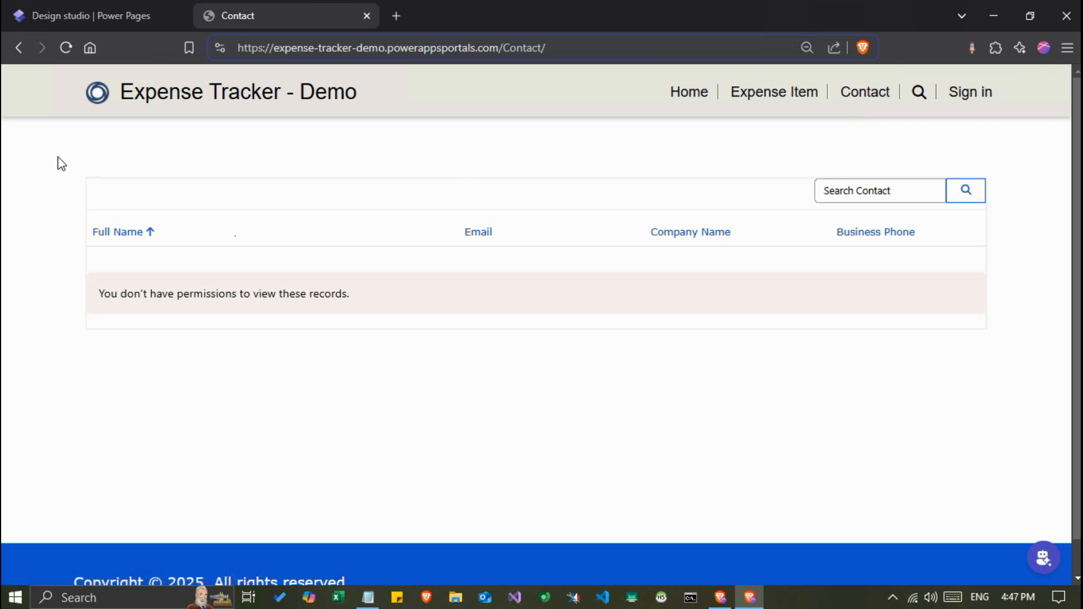
drag(550, 48, 181, 77)
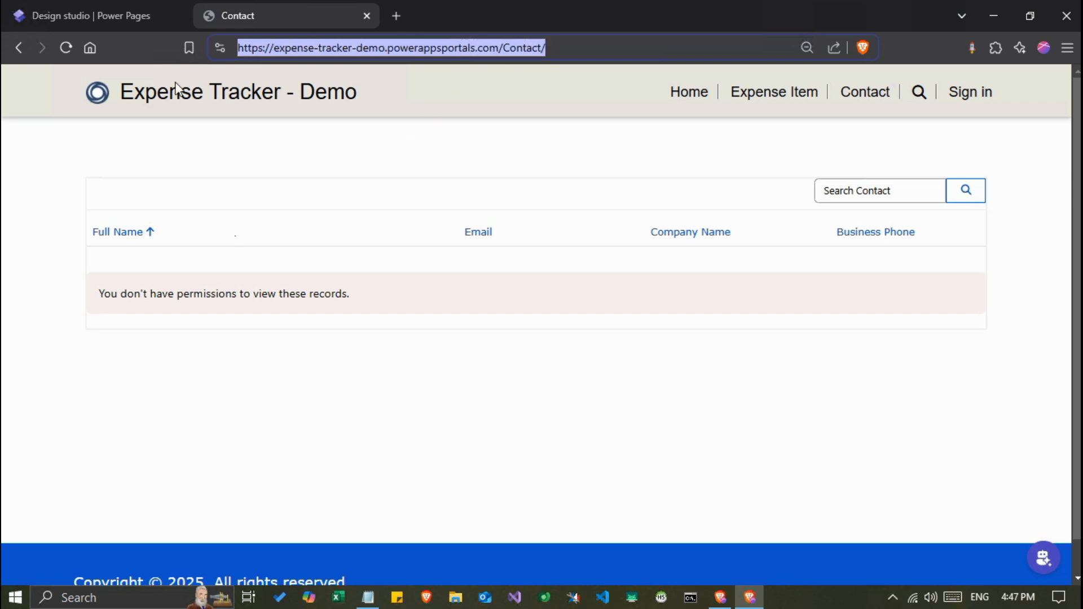
click(68, 155)
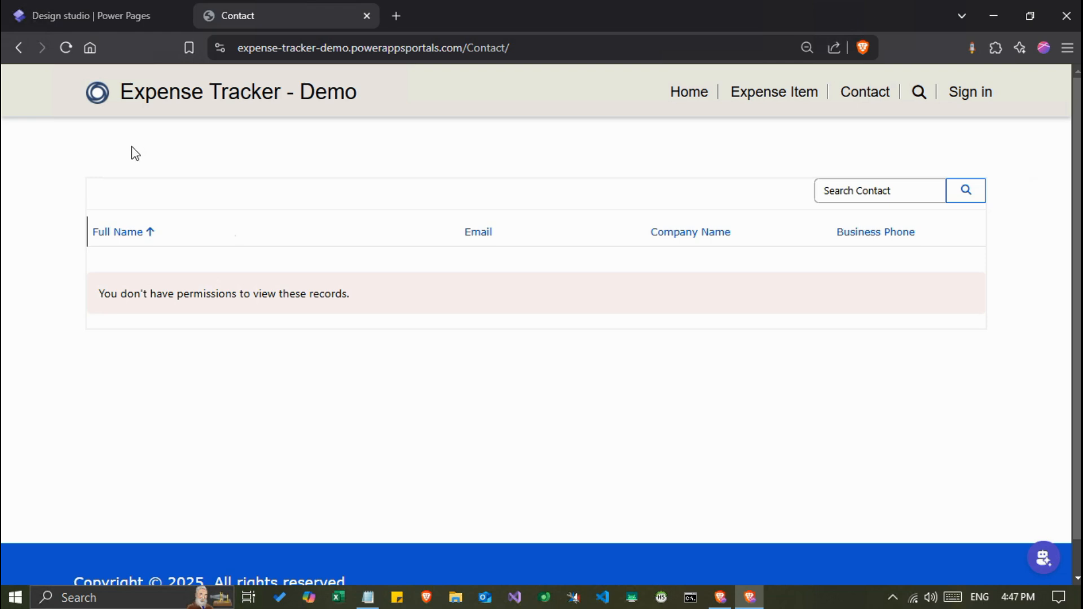
- In the design studio, restrict who can see the Contact page to the Authenticated Users role, comparing with the signed-out preview
click(92, 12)
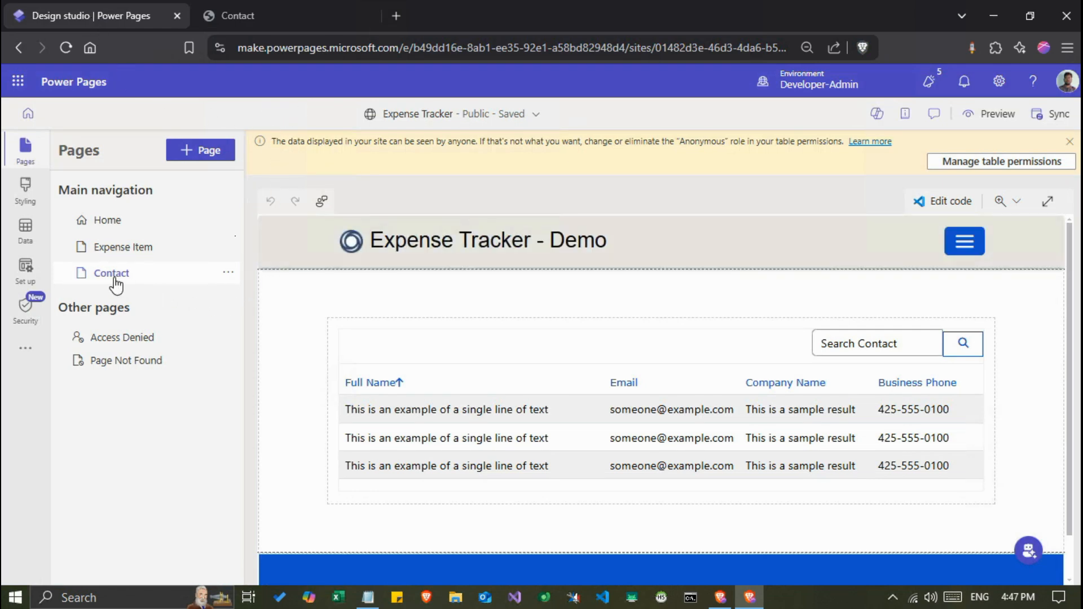
click(229, 276)
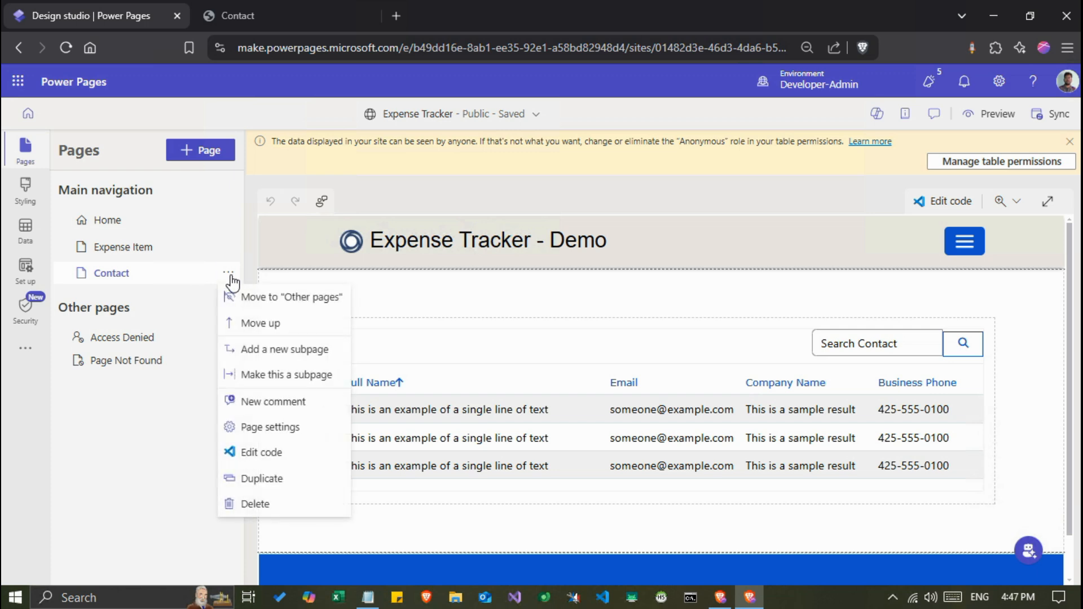
click(256, 431)
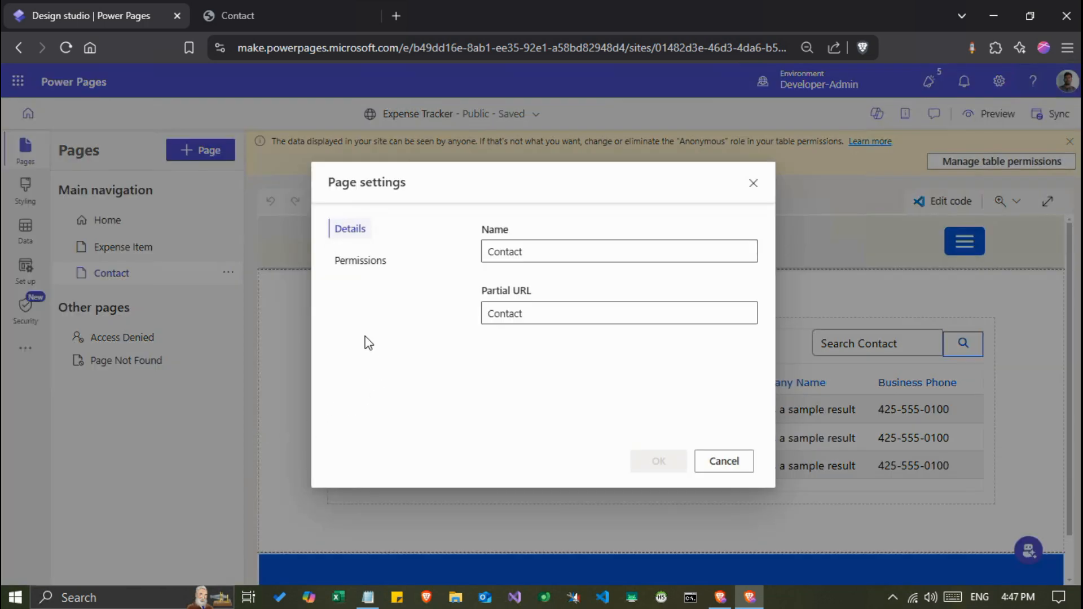
click(358, 265)
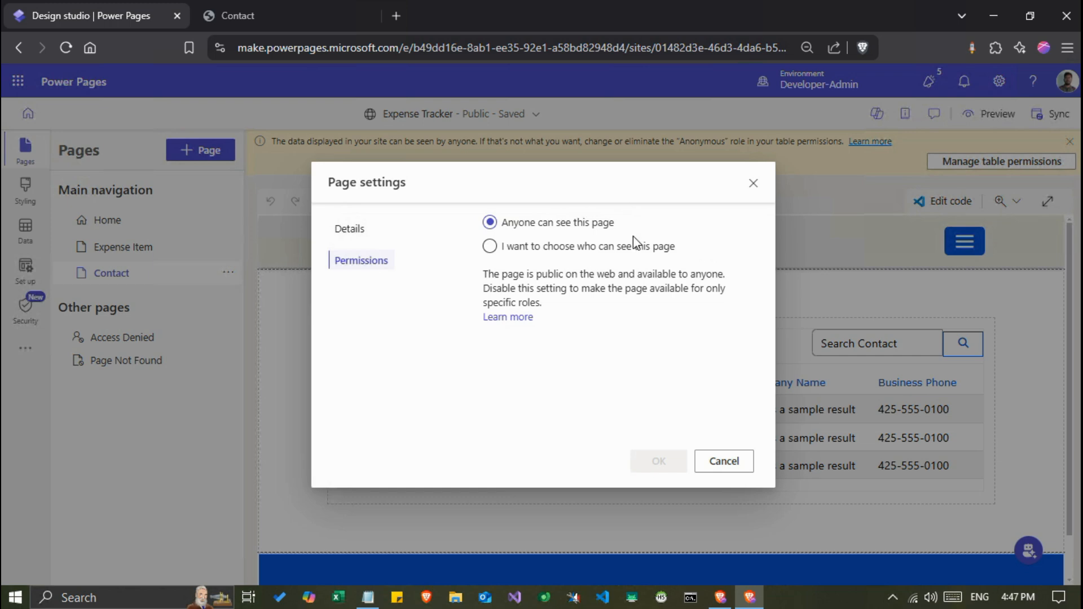
click(288, 19)
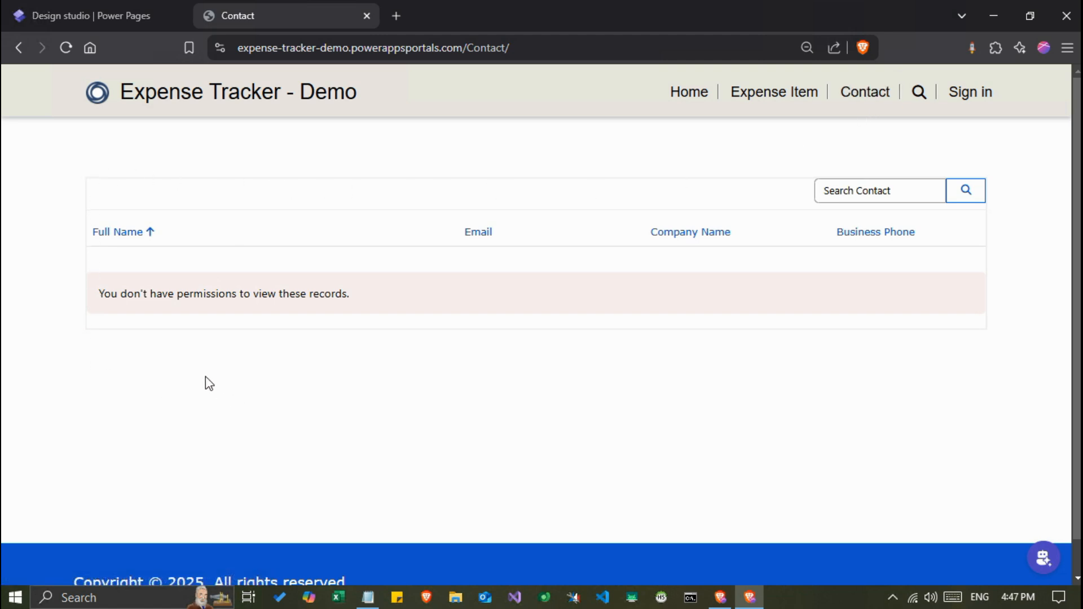
click(113, 15)
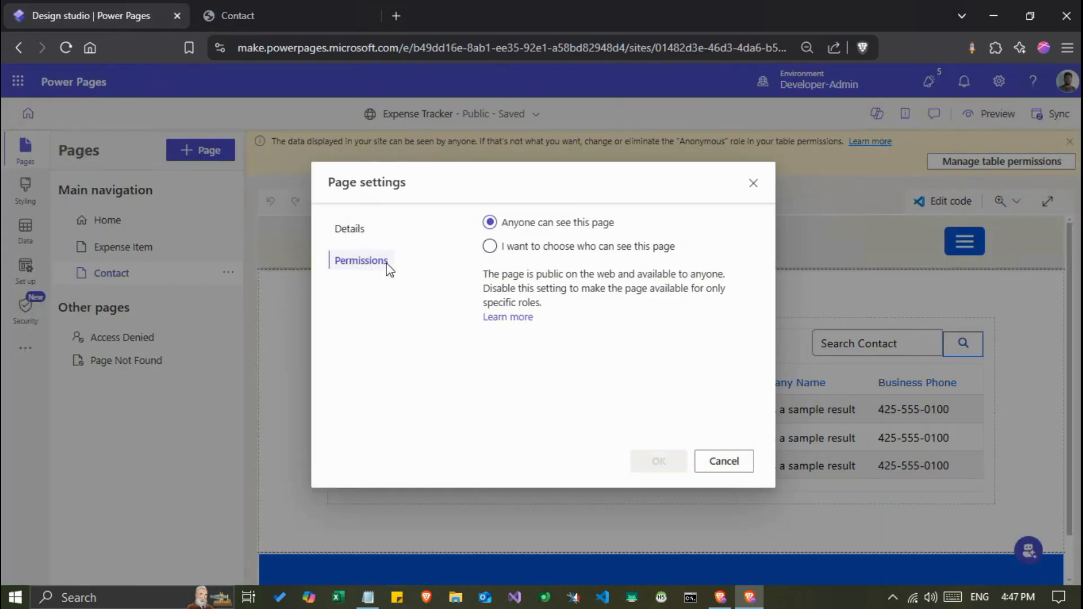
click(489, 248)
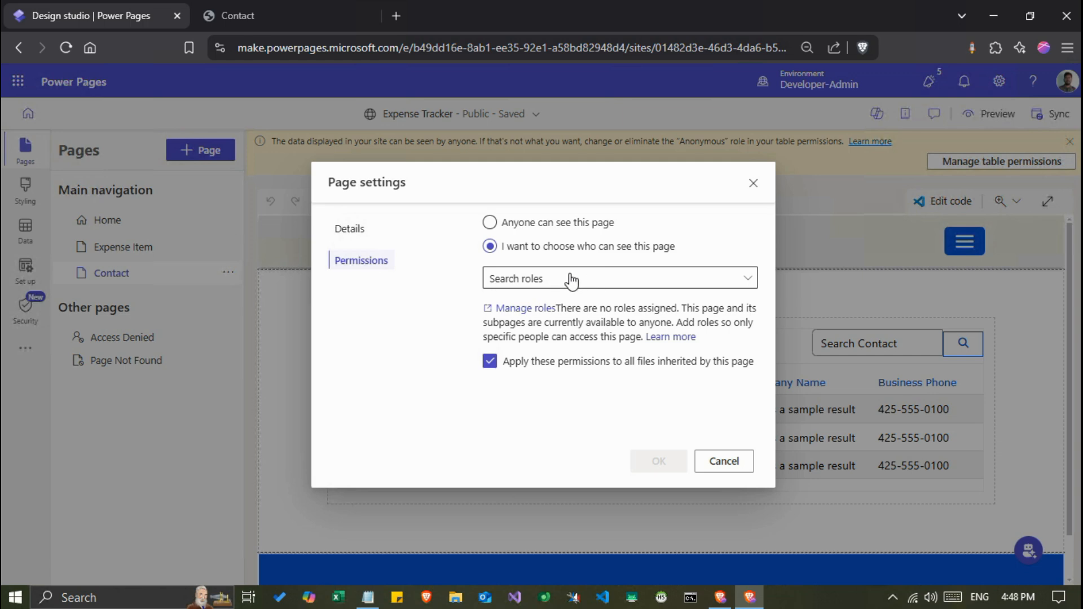
click(633, 278)
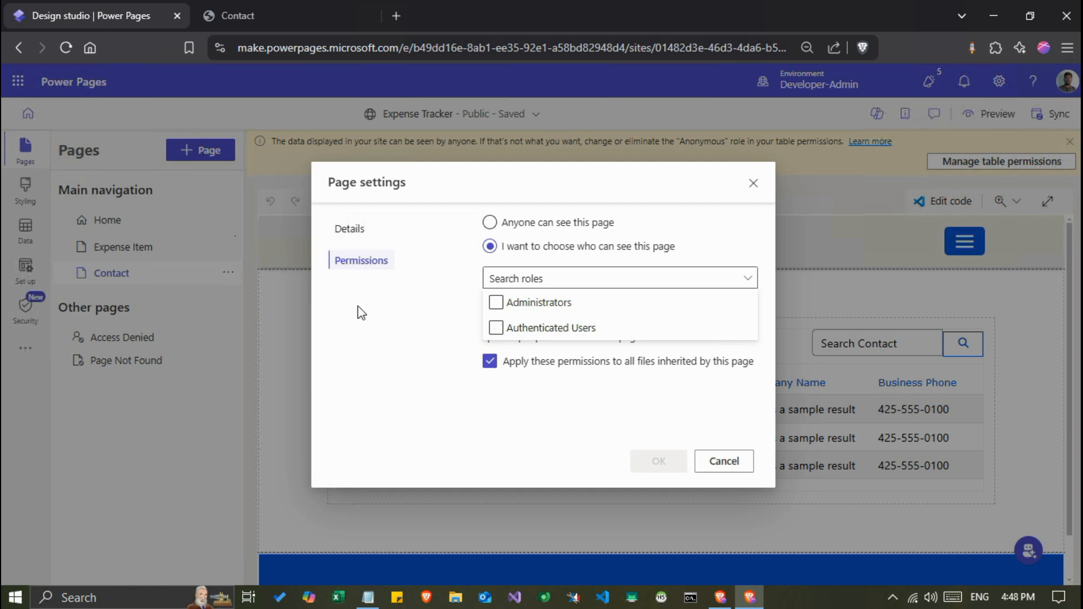
click(548, 330)
click(427, 327)
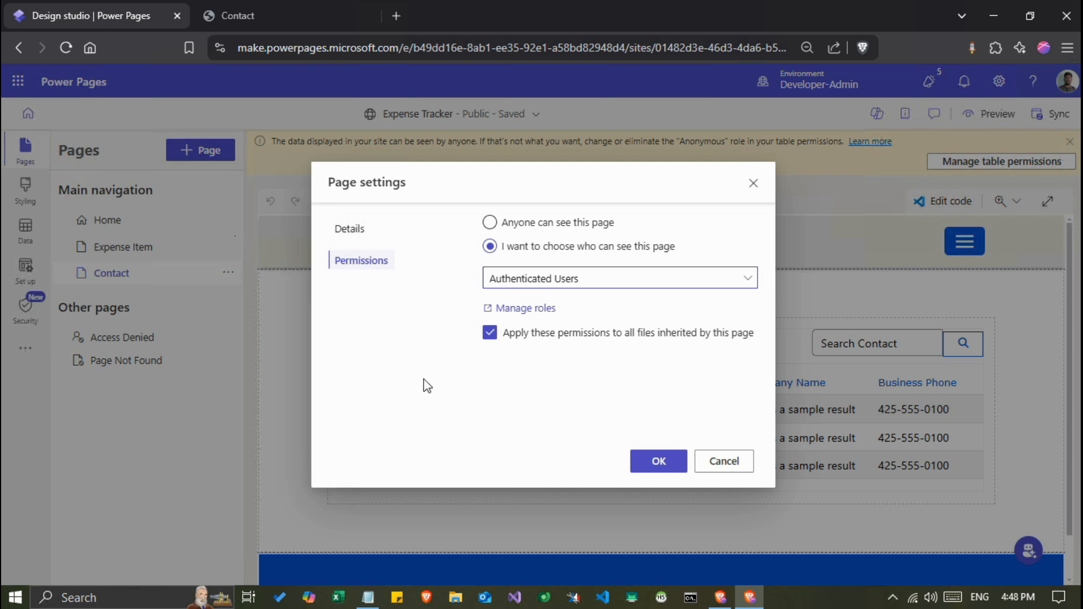
click(633, 460)
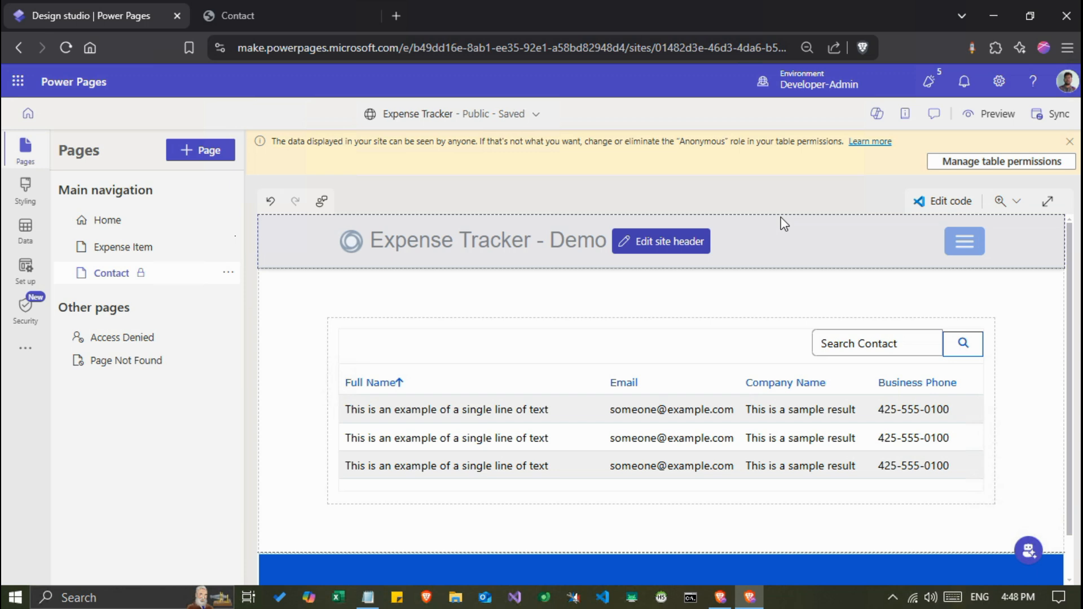
- Preview the restricted Contact page at desktop size and sign in with Microsoft Entra ID
click(993, 114)
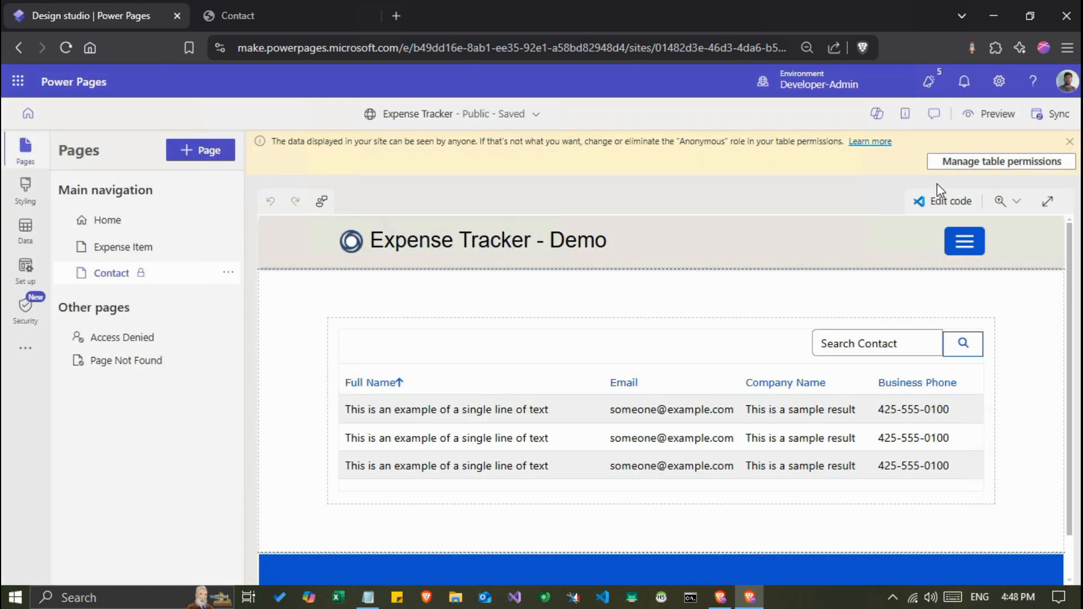
click(990, 113)
click(914, 160)
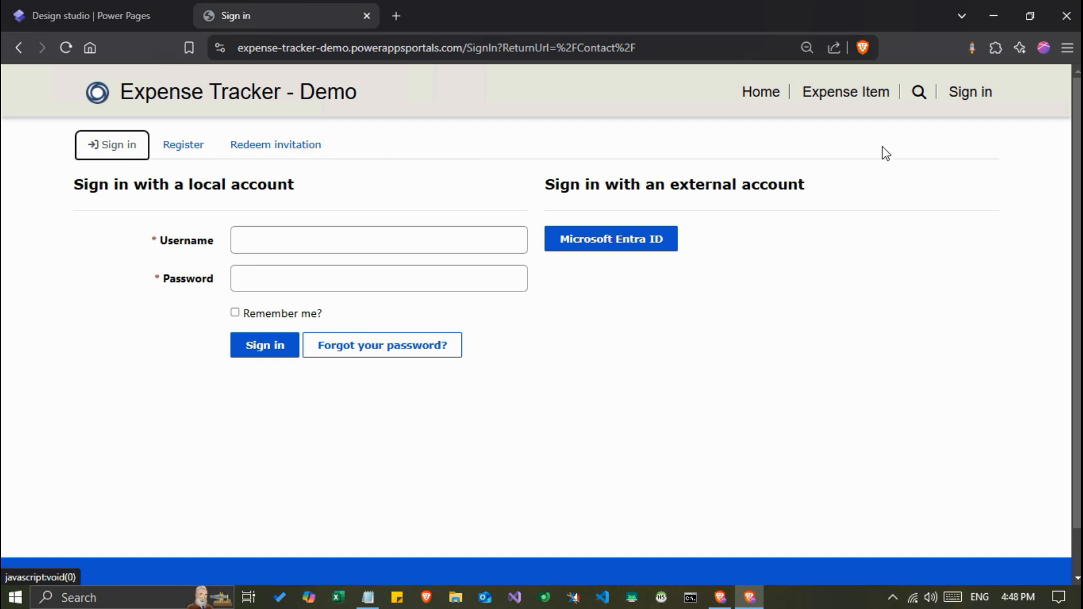
click(600, 243)
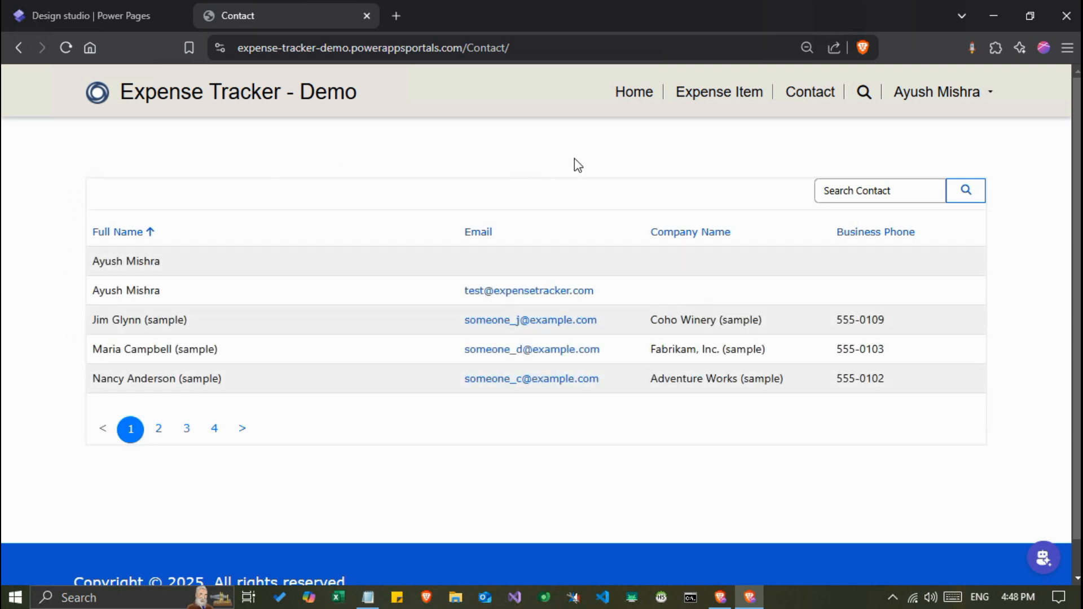
- Copy the Contact page's web address while signed in and go to the site's Home page
click(636, 99)
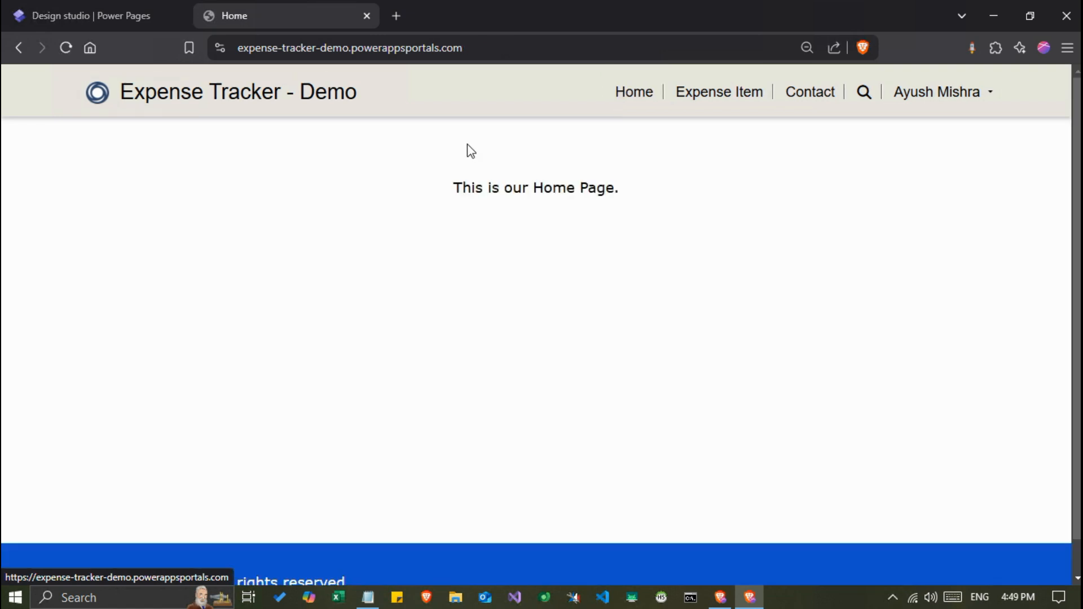
click(19, 48)
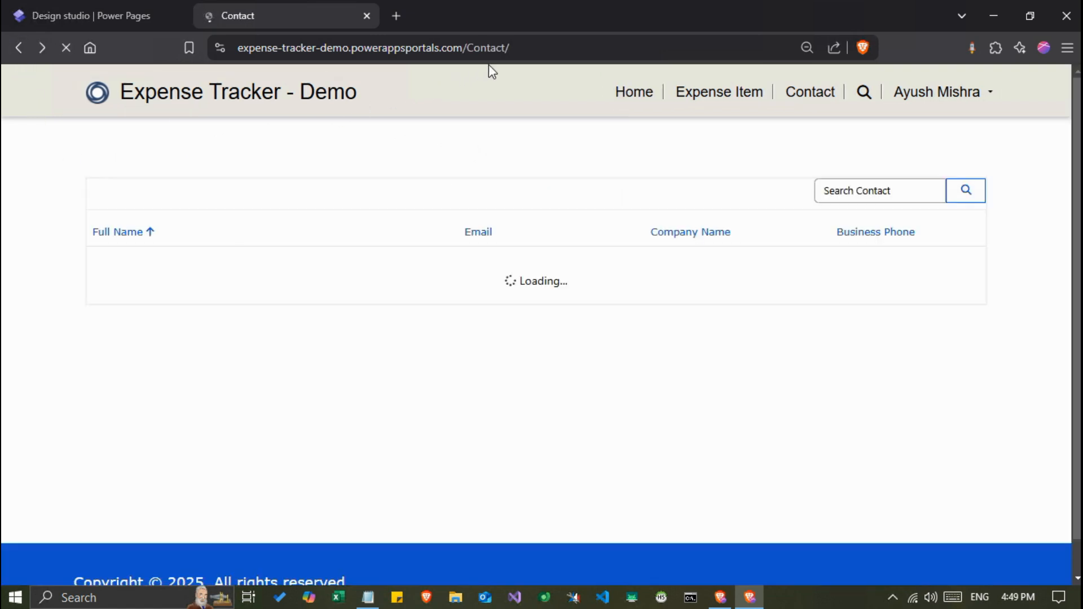
click(515, 48)
key(ctrl+c)
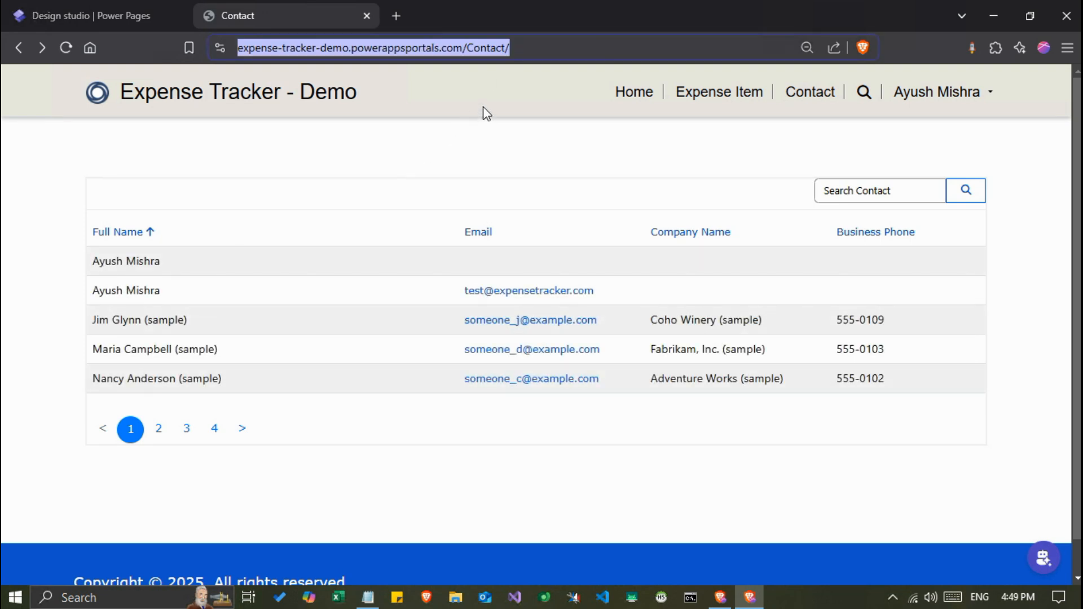
click(636, 93)
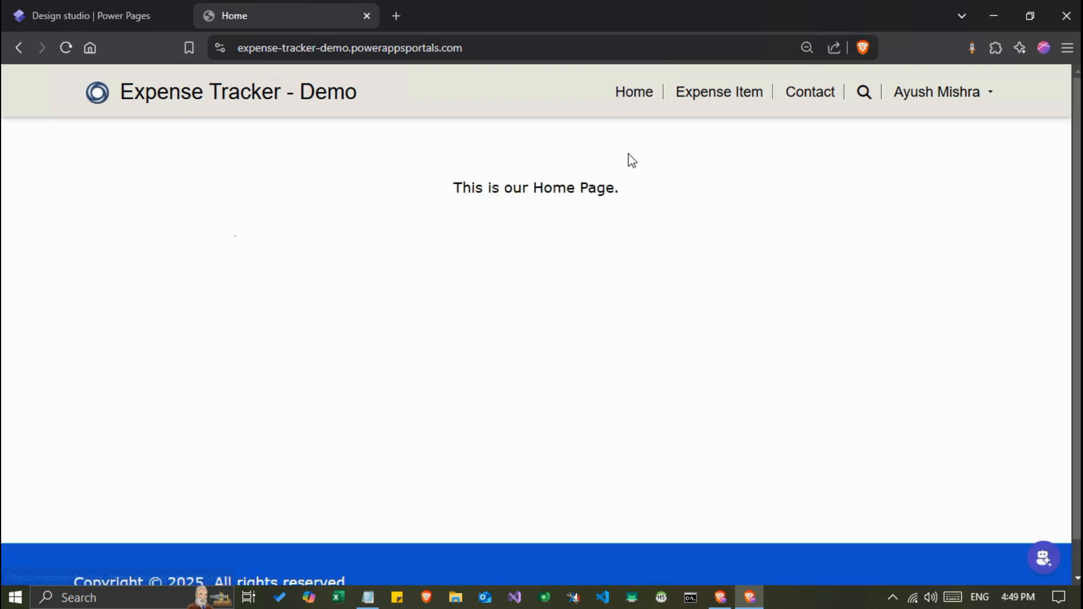
- Sign out, try the copied Contact page address as an anonymous visitor, and return to the design studio
click(919, 112)
click(918, 164)
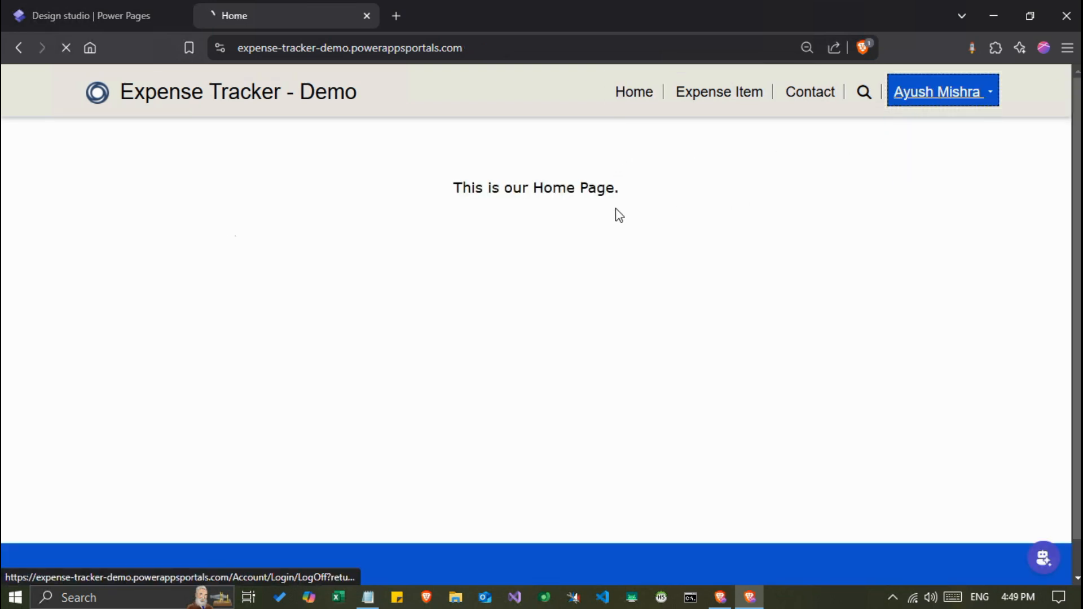
click(443, 49)
key(ctrl+v)
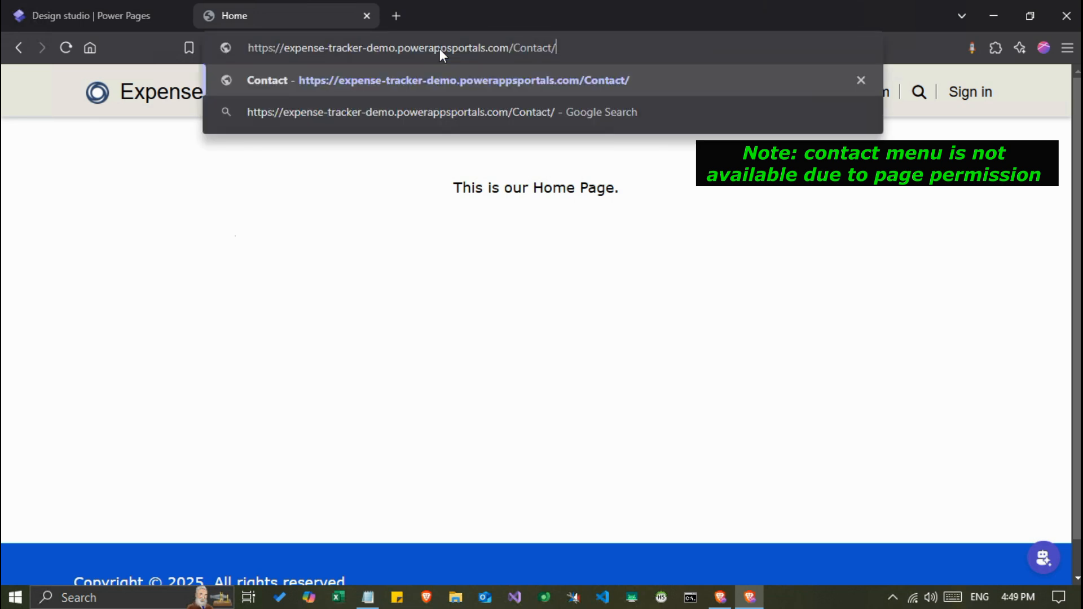
key(Return)
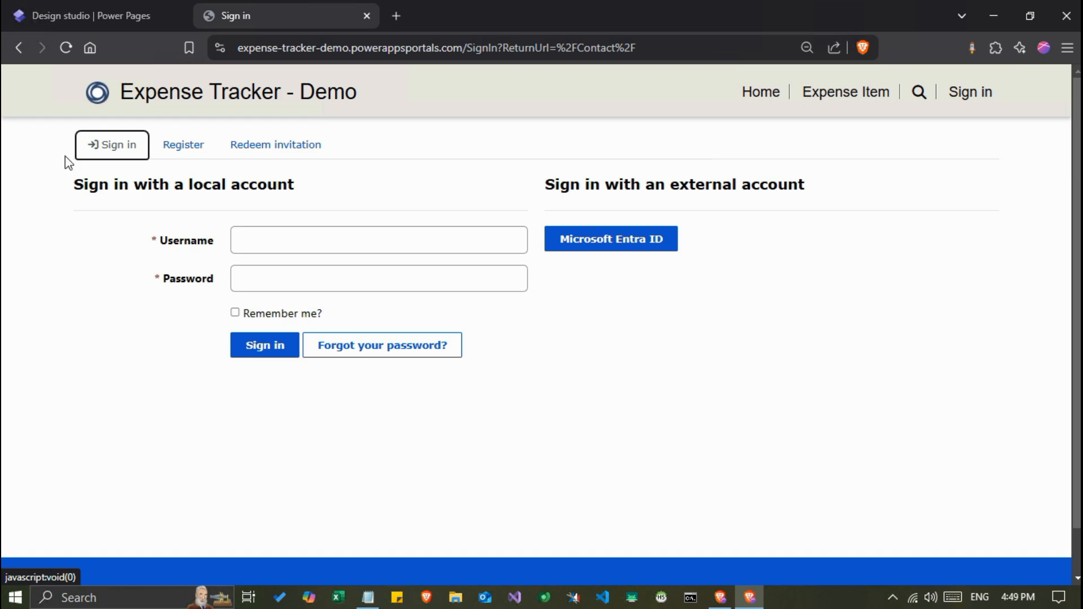
click(110, 22)
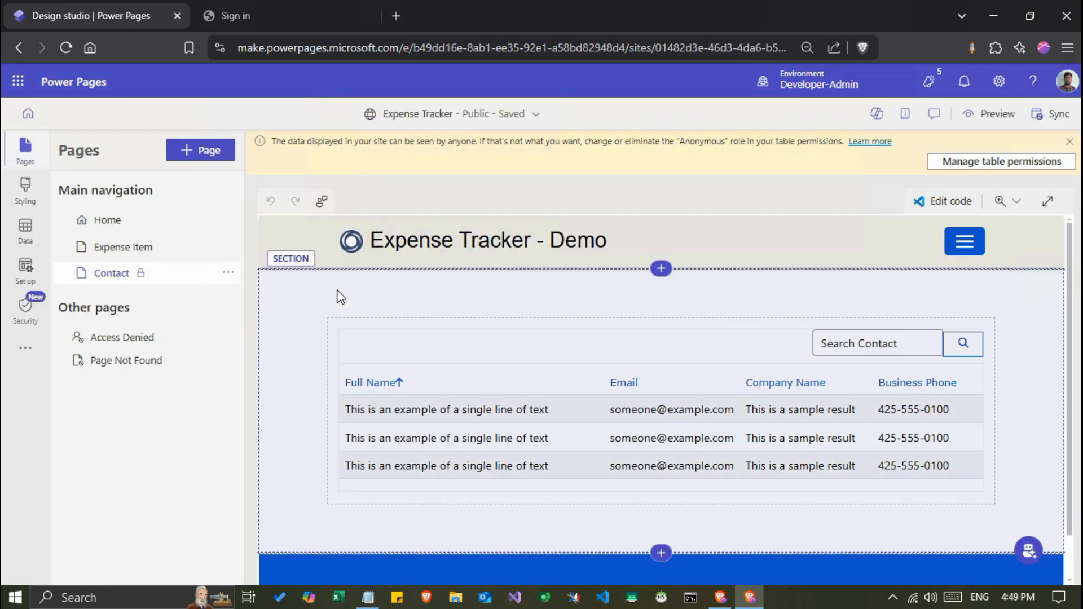